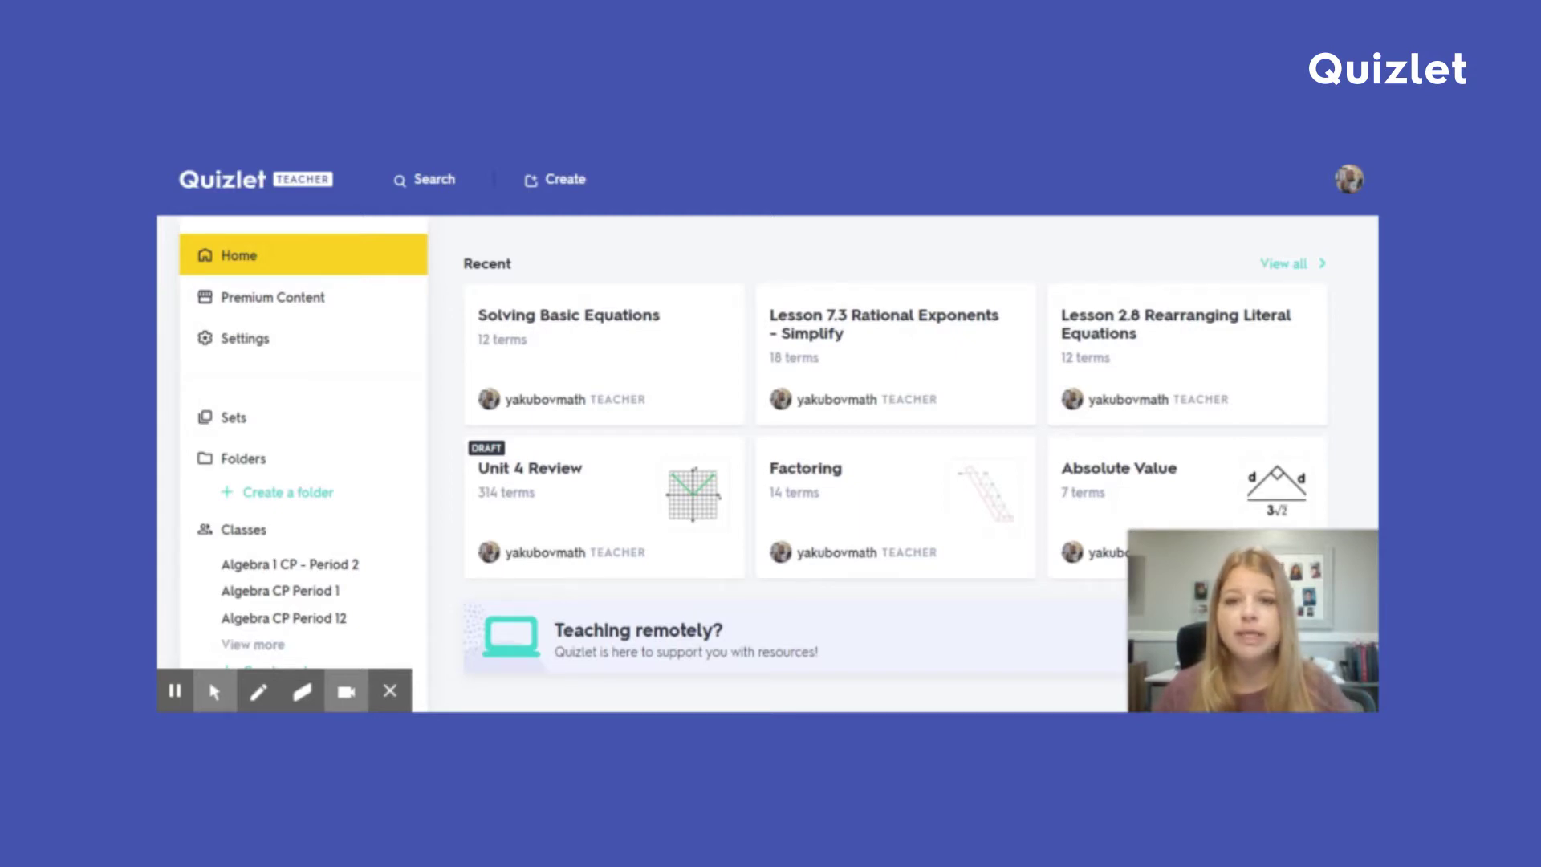
Step: Show the Created tab listing your 140 sets alphabetically
{"action": "left_click", "coordinate": [250, 423]}
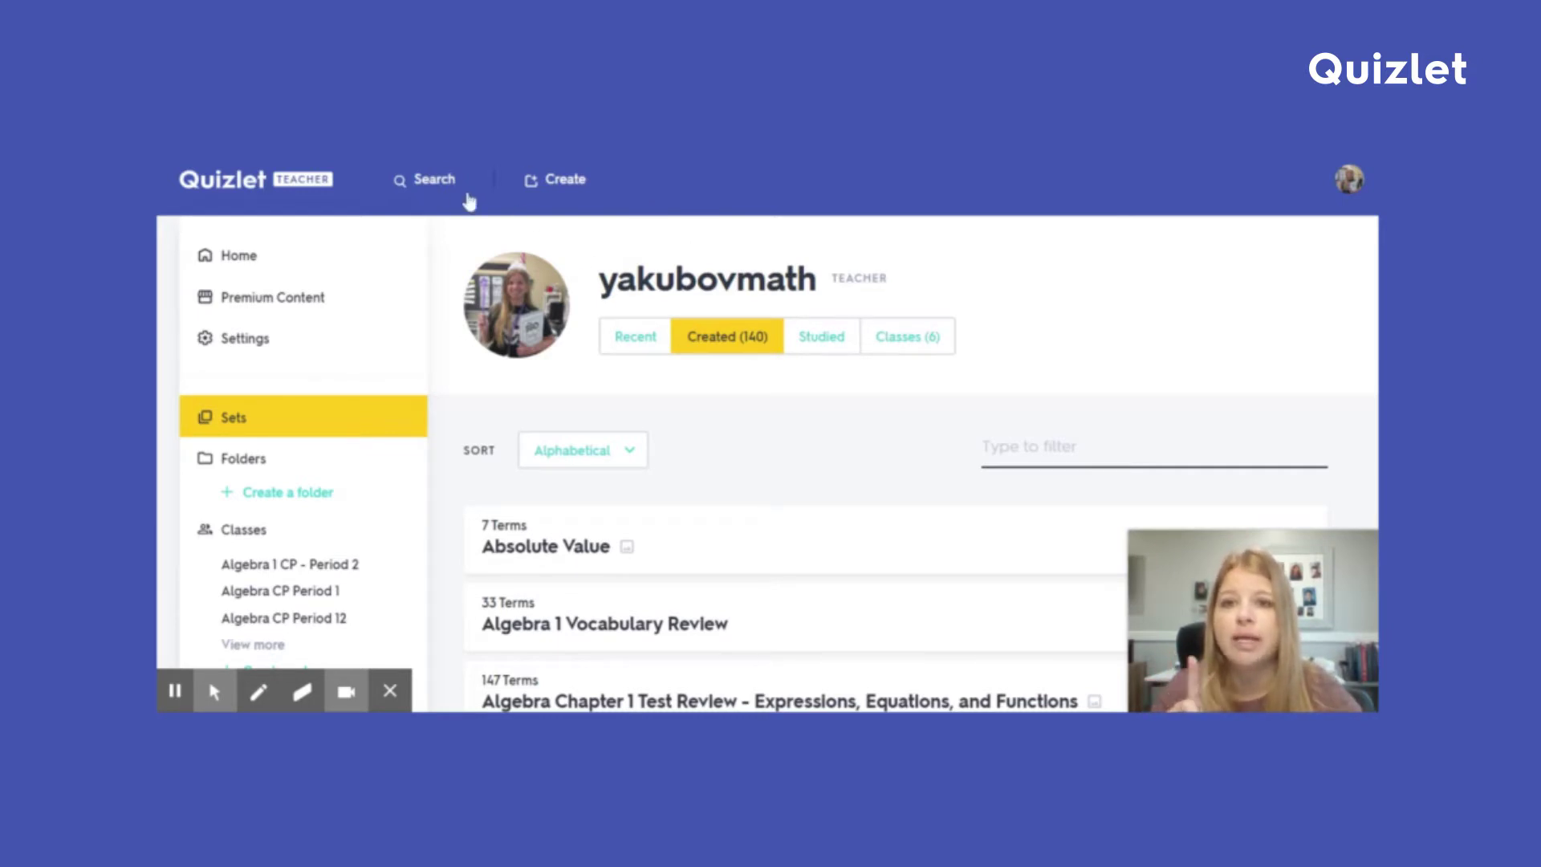
Step: Bring up the Quizlet-wide search field in the top bar
{"action": "left_click", "coordinate": [438, 188]}
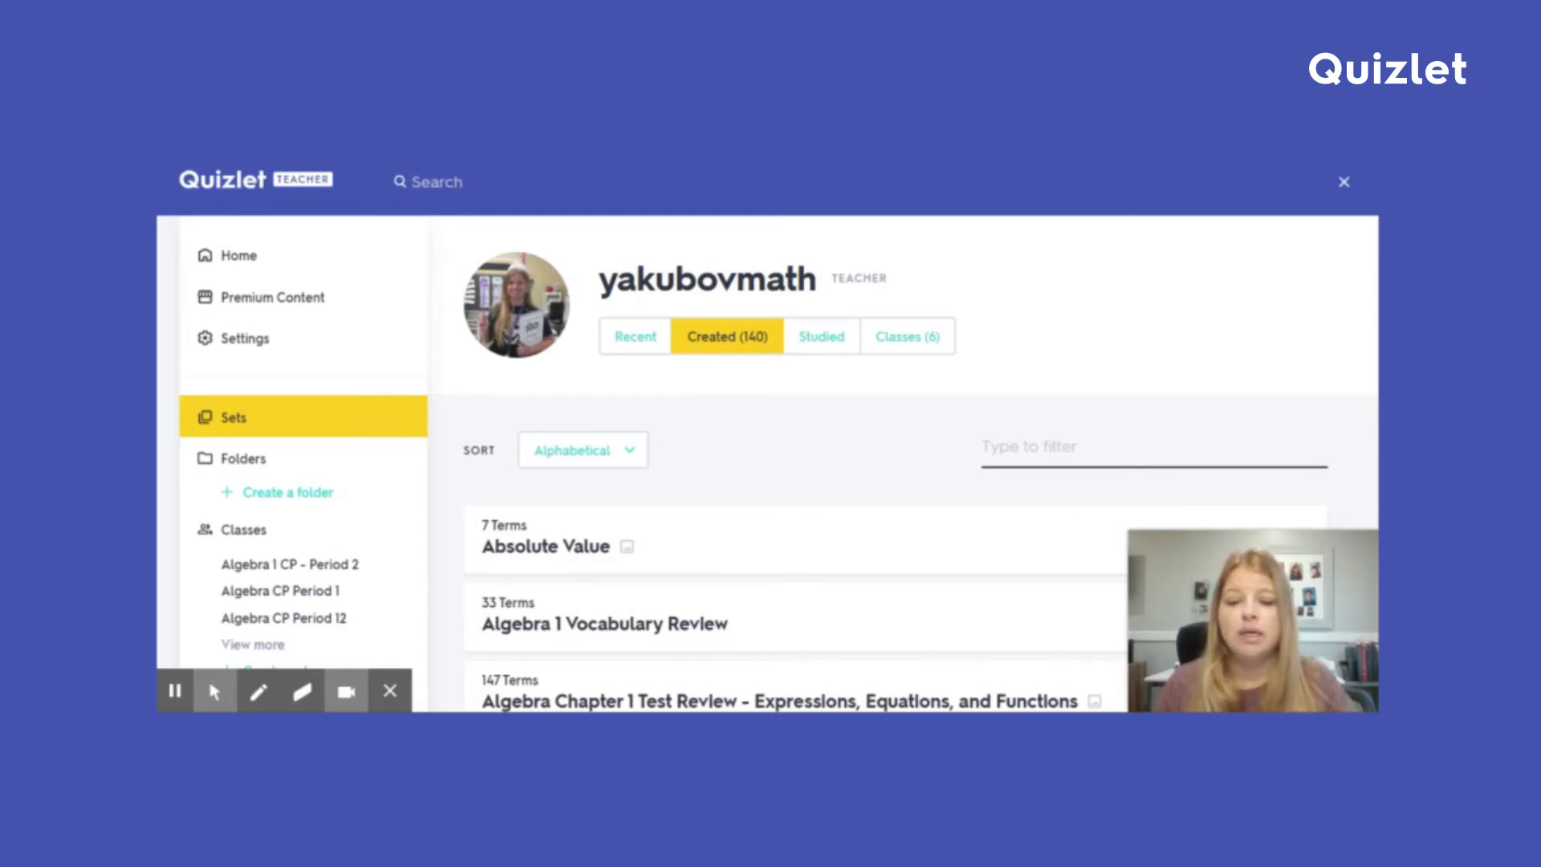
Step: Search Quizlet for 'solving absolute value' and browse the matching study sets
{"action": "type", "text": "solving"}
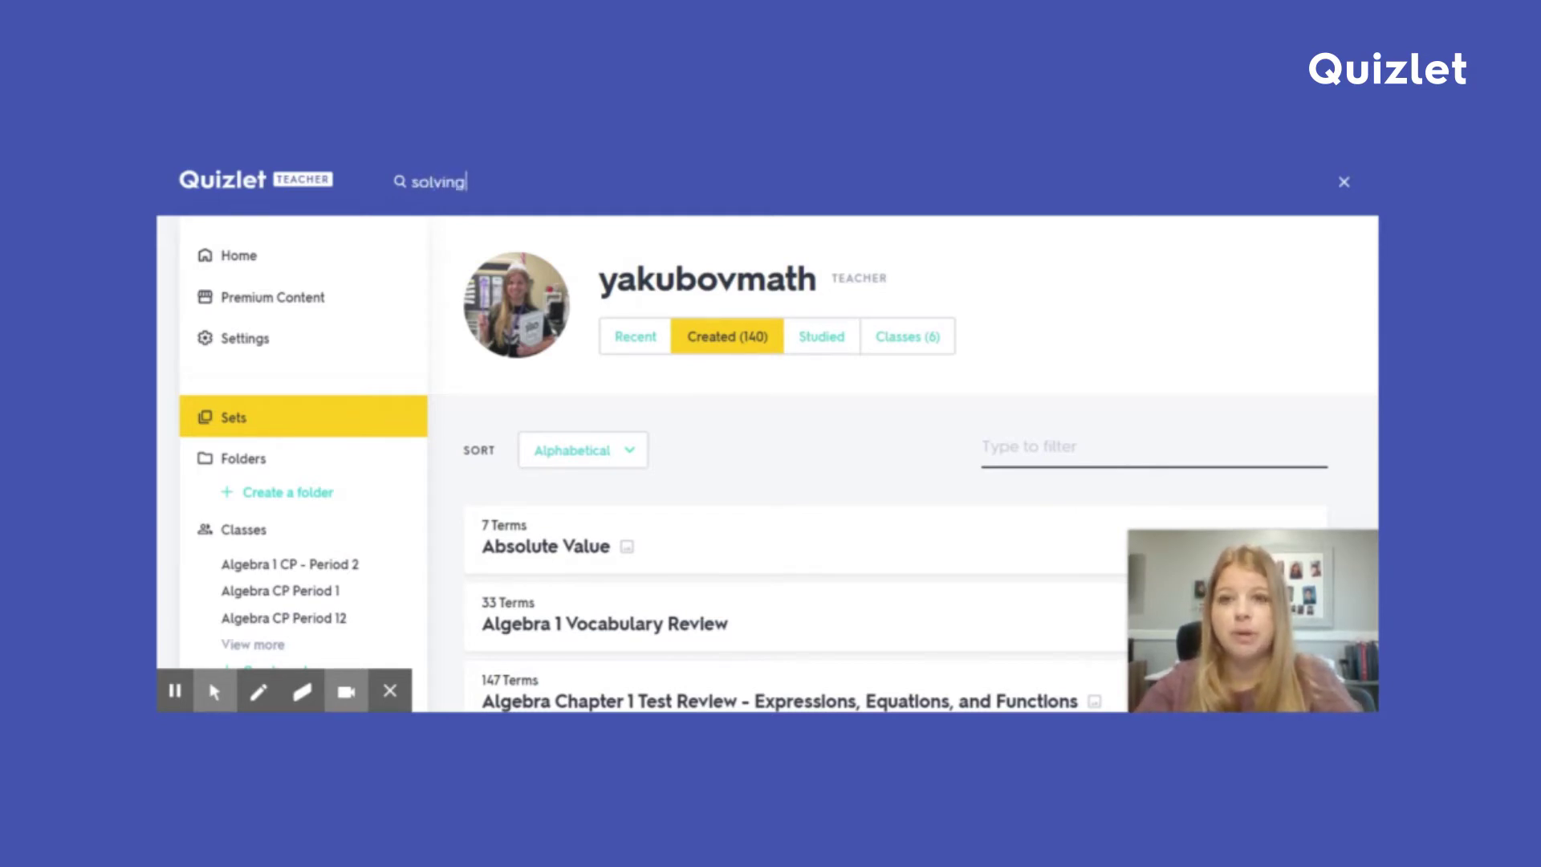
{"action": "type", "text": " absolute value"}
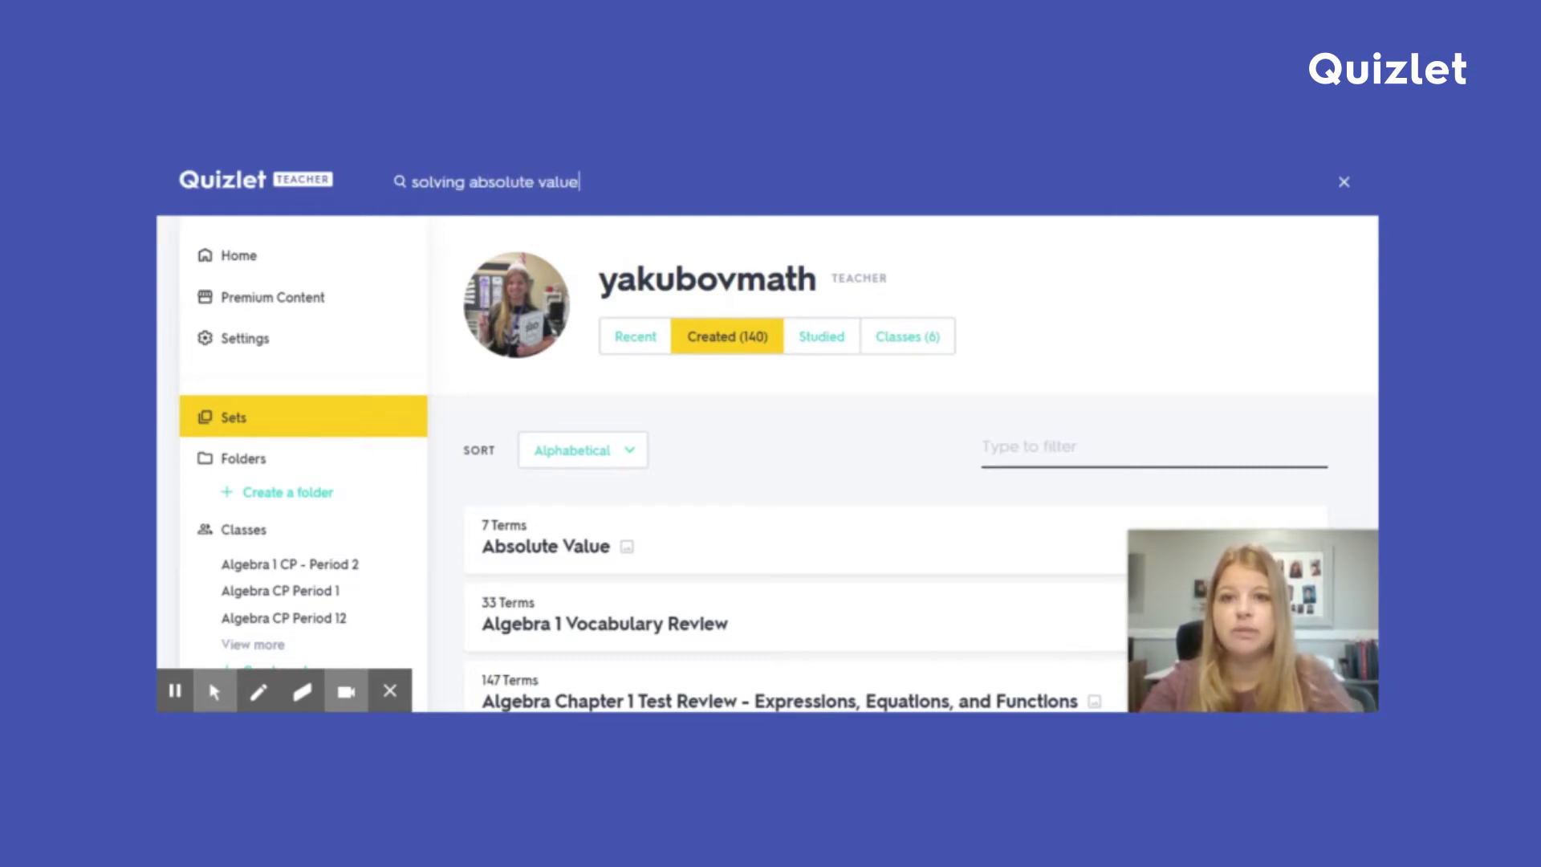
{"action": "key", "text": "Return"}
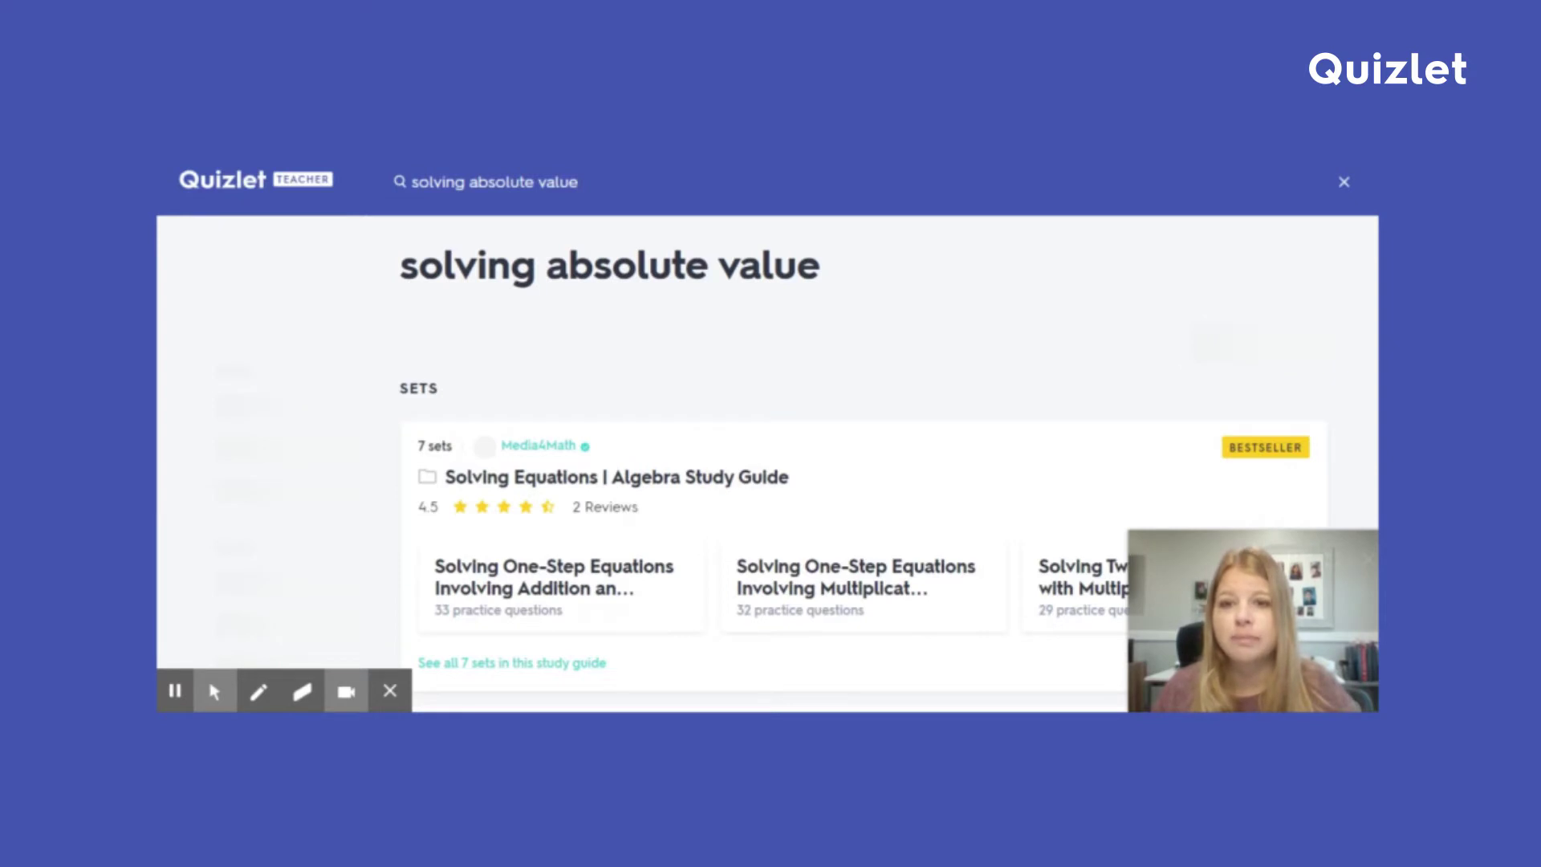
{"action": "scroll", "coordinate": [489, 377], "scroll_direction": "down", "scroll_amount": 1}
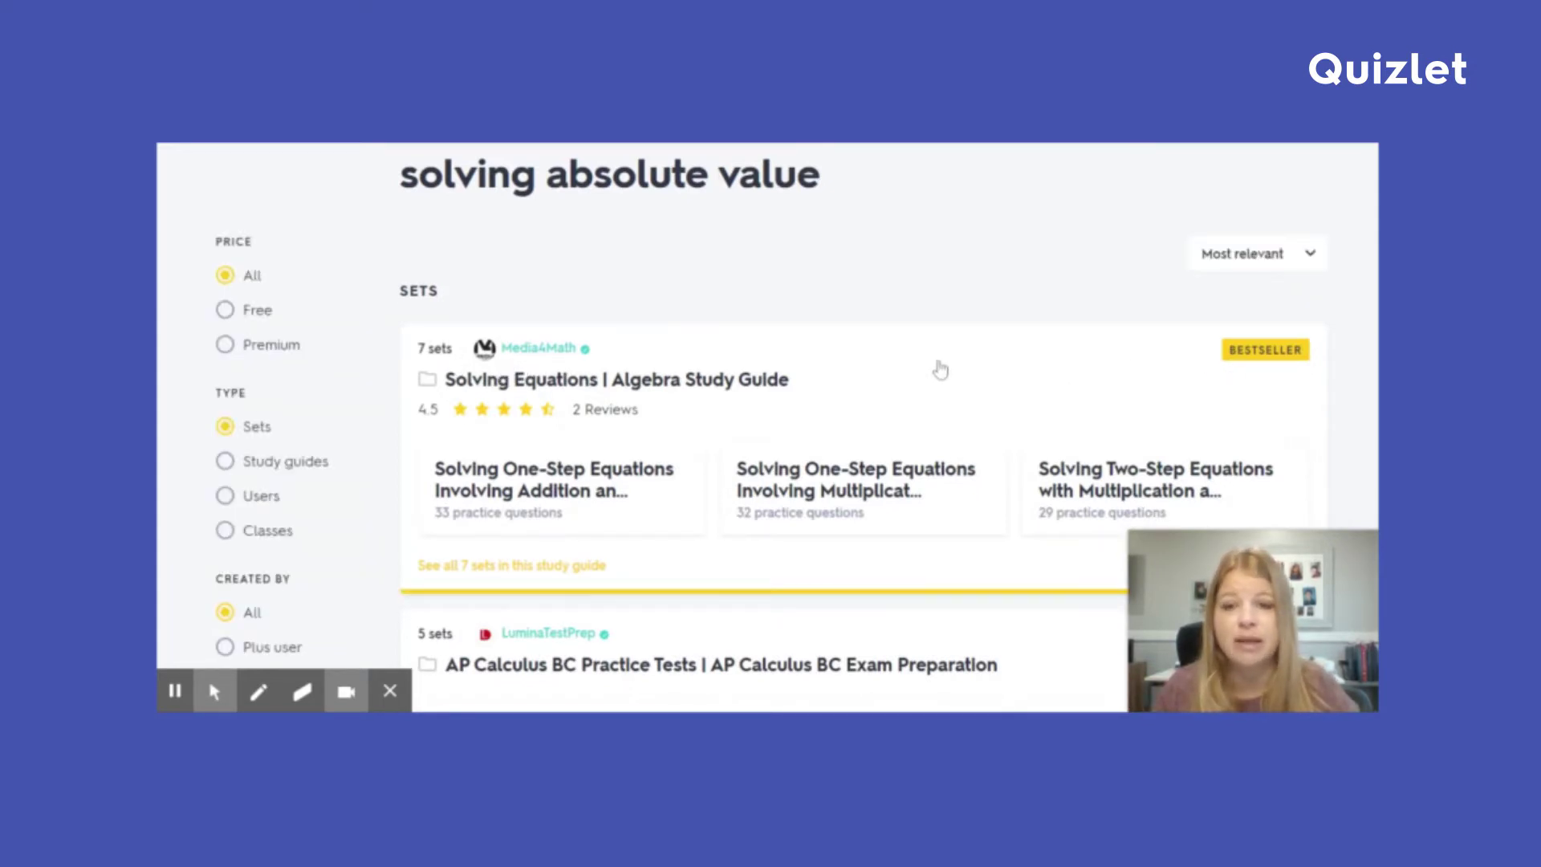
{"action": "scroll", "coordinate": [760, 399], "scroll_direction": "down", "scroll_amount": 1}
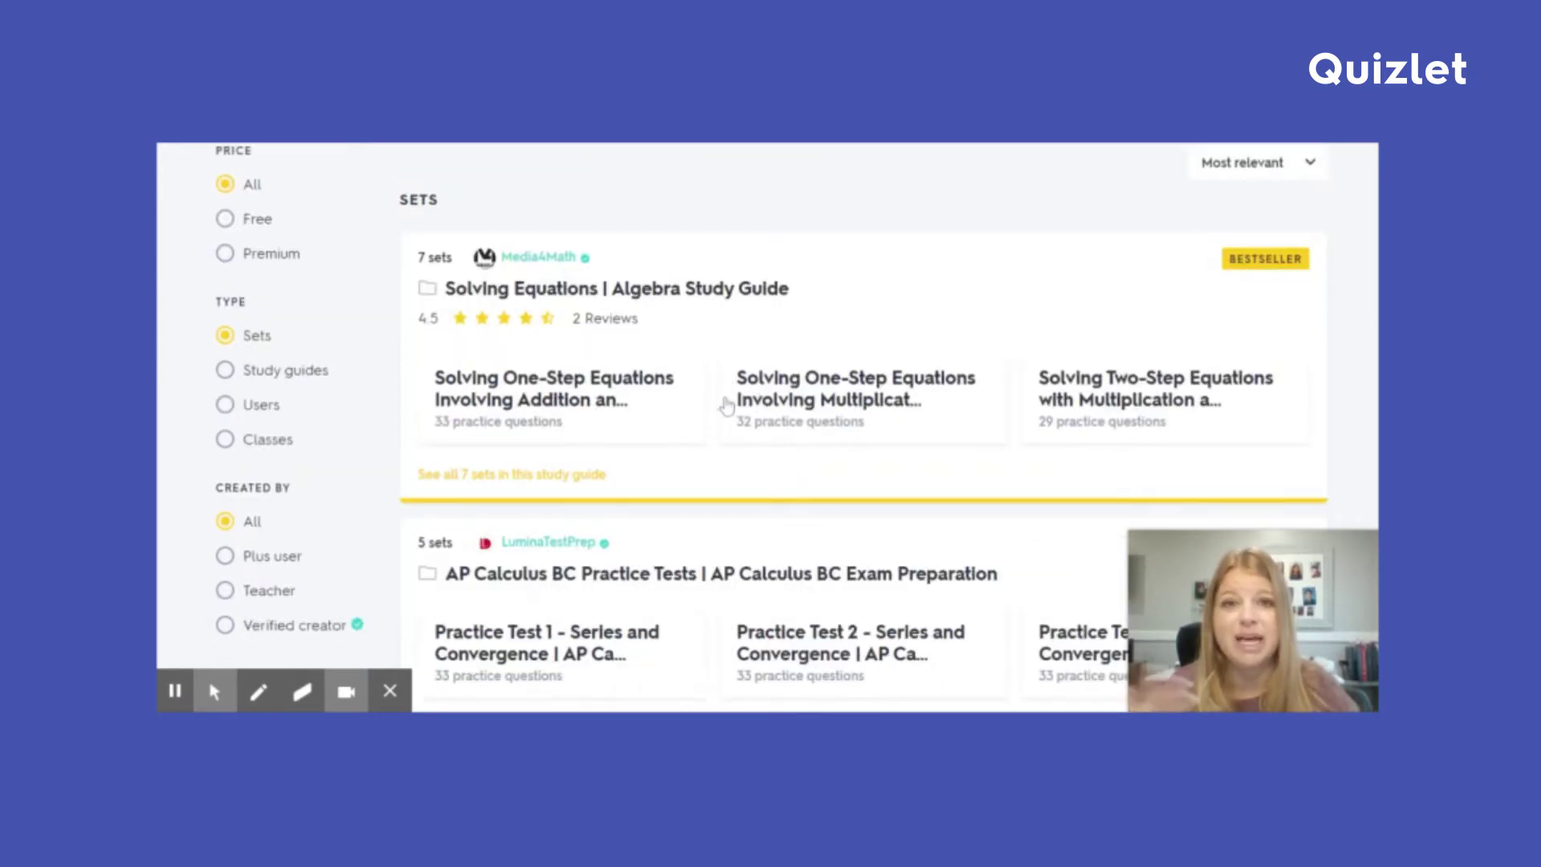
{"action": "scroll", "coordinate": [722, 401], "scroll_direction": "down", "scroll_amount": 4}
{"action": "scroll", "coordinate": [721, 393], "scroll_direction": "down", "scroll_amount": 2}
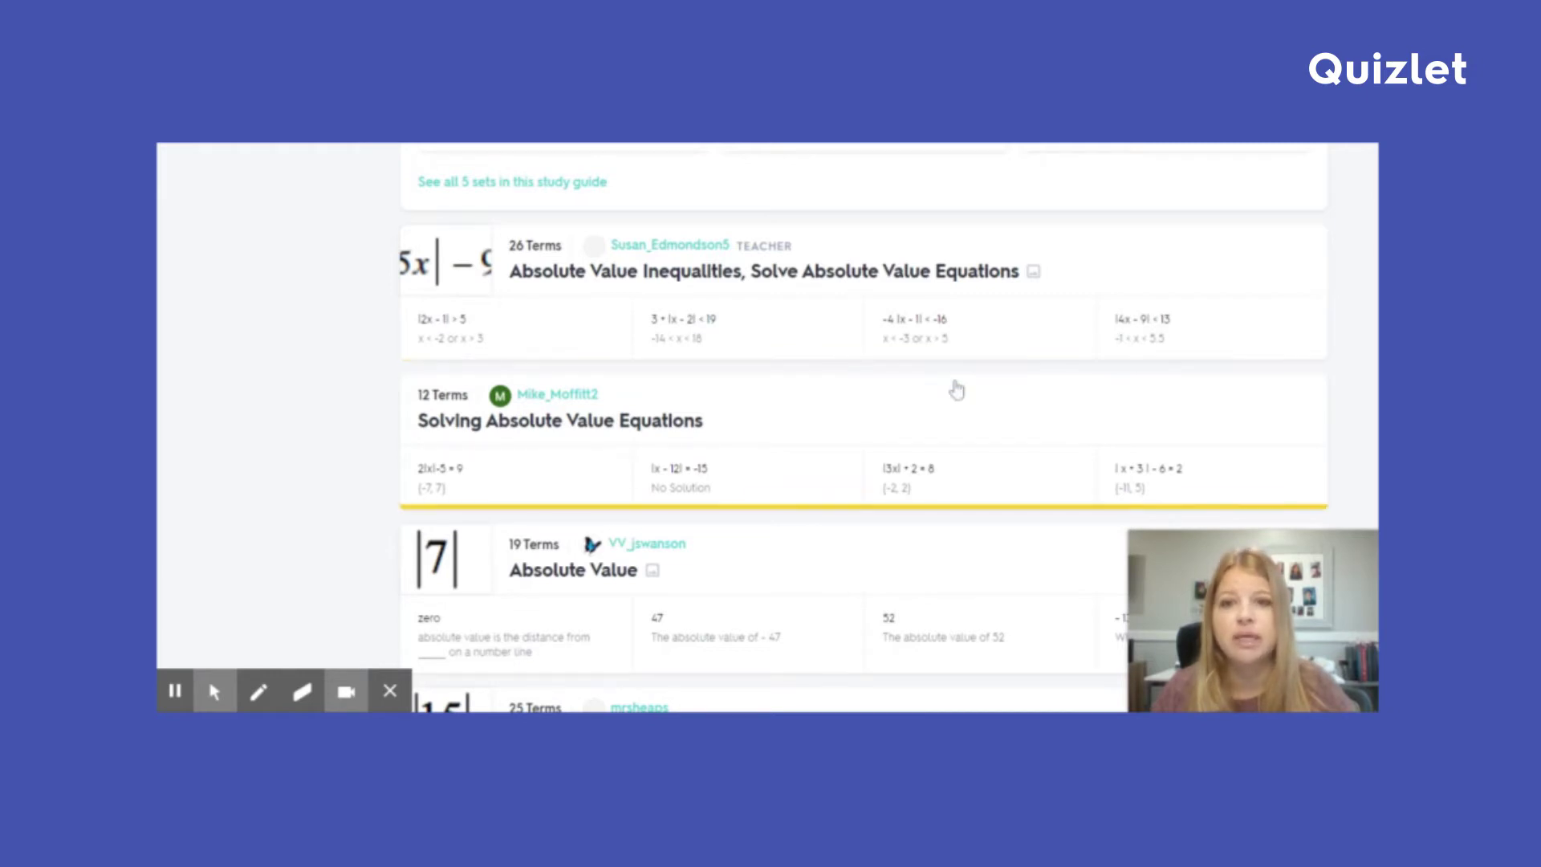
{"action": "scroll", "coordinate": [945, 393], "scroll_direction": "down", "scroll_amount": 1}
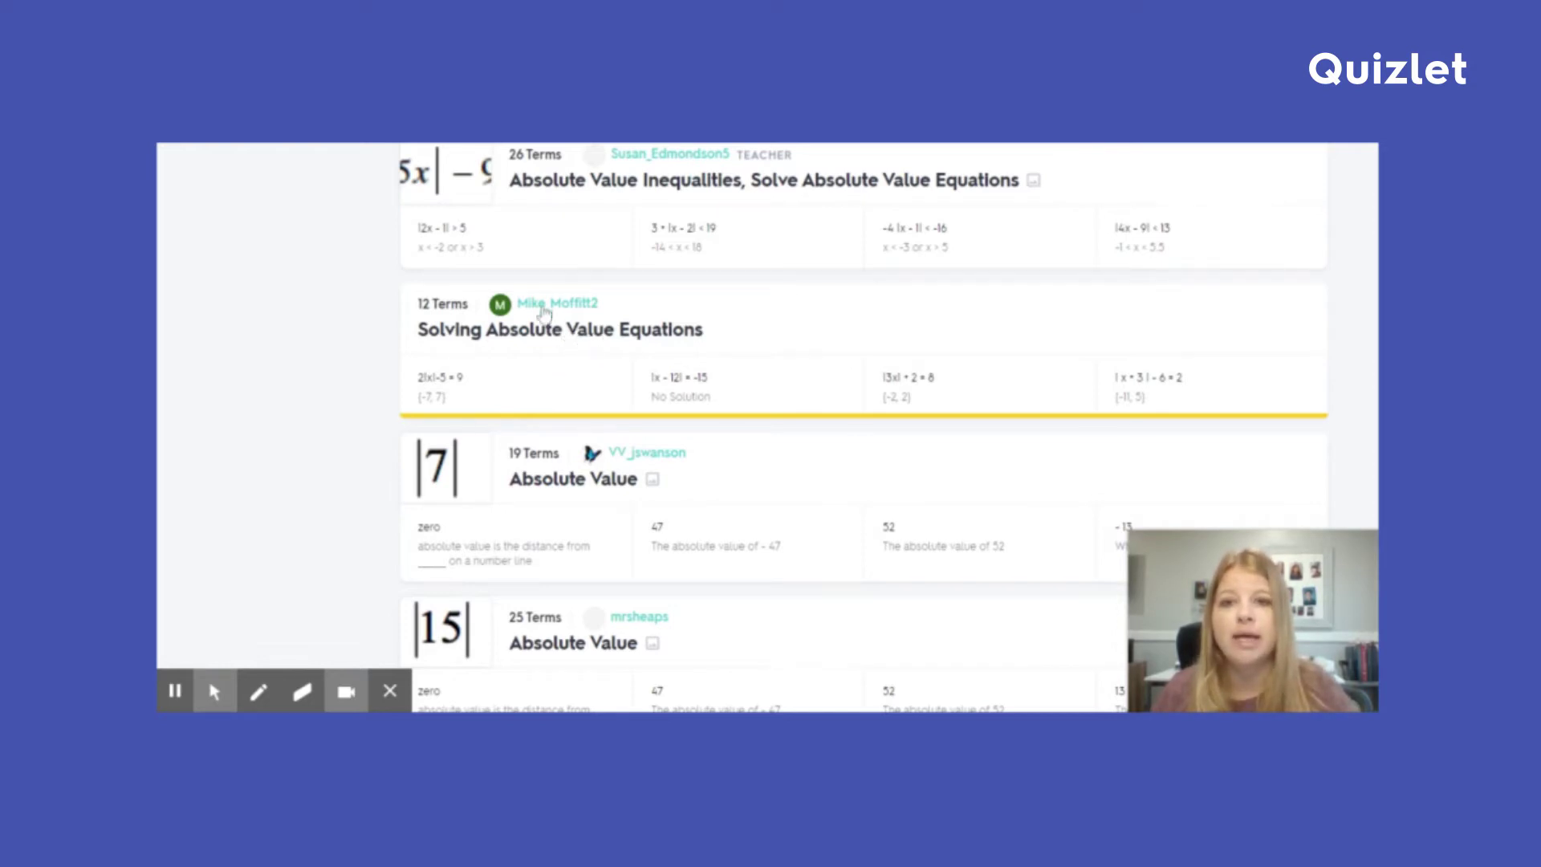
Step: Review all 12 terms of the Solving Absolute Value Equations set, such as |3x| + 2 = 8
{"action": "left_click", "coordinate": [566, 337]}
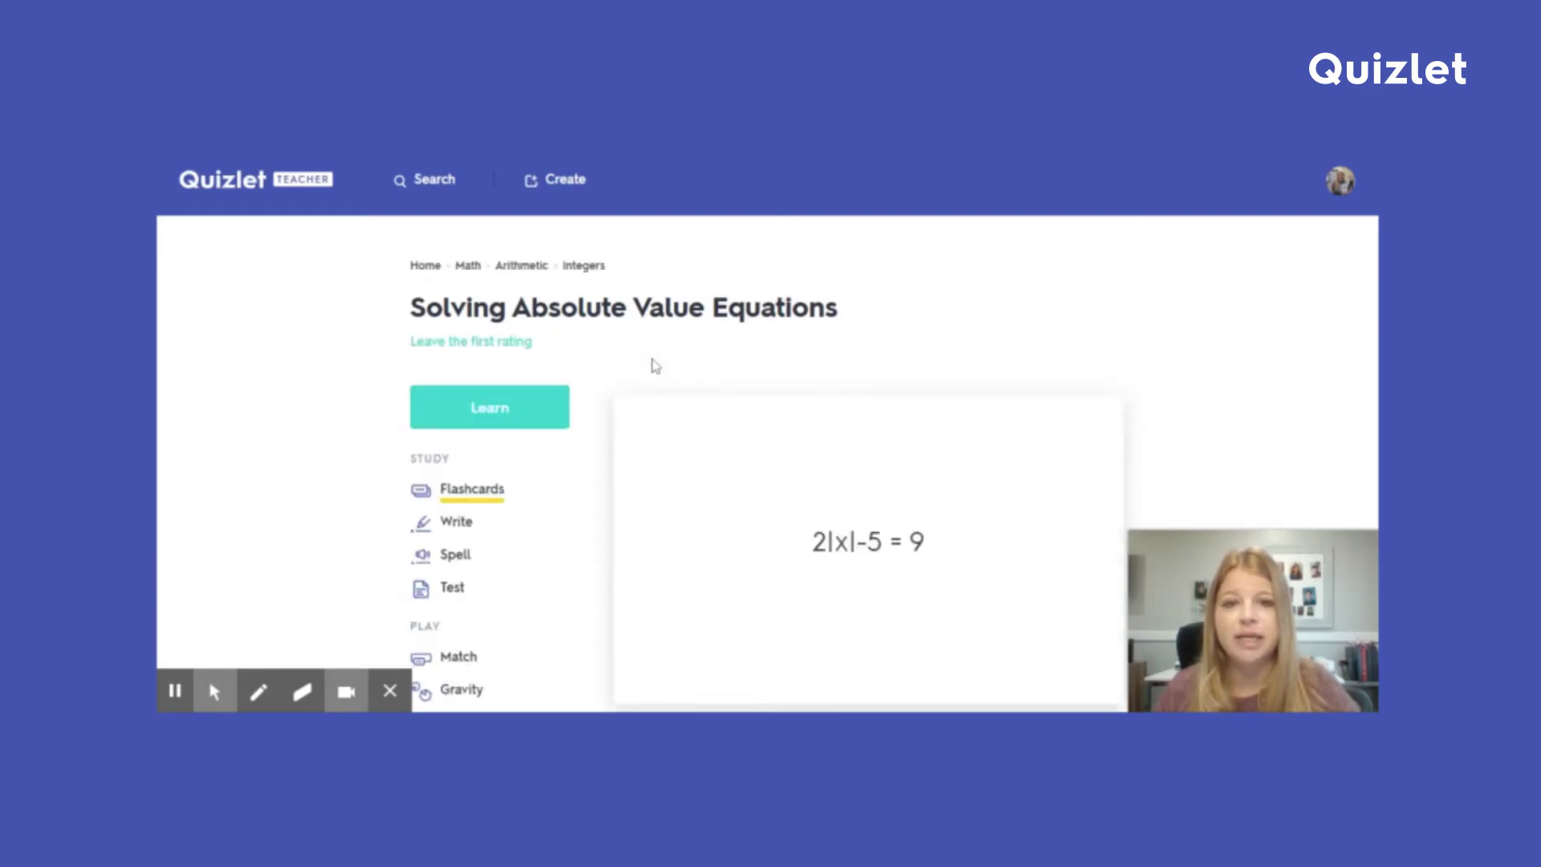
{"action": "scroll", "coordinate": [603, 409], "scroll_direction": "down", "scroll_amount": 5}
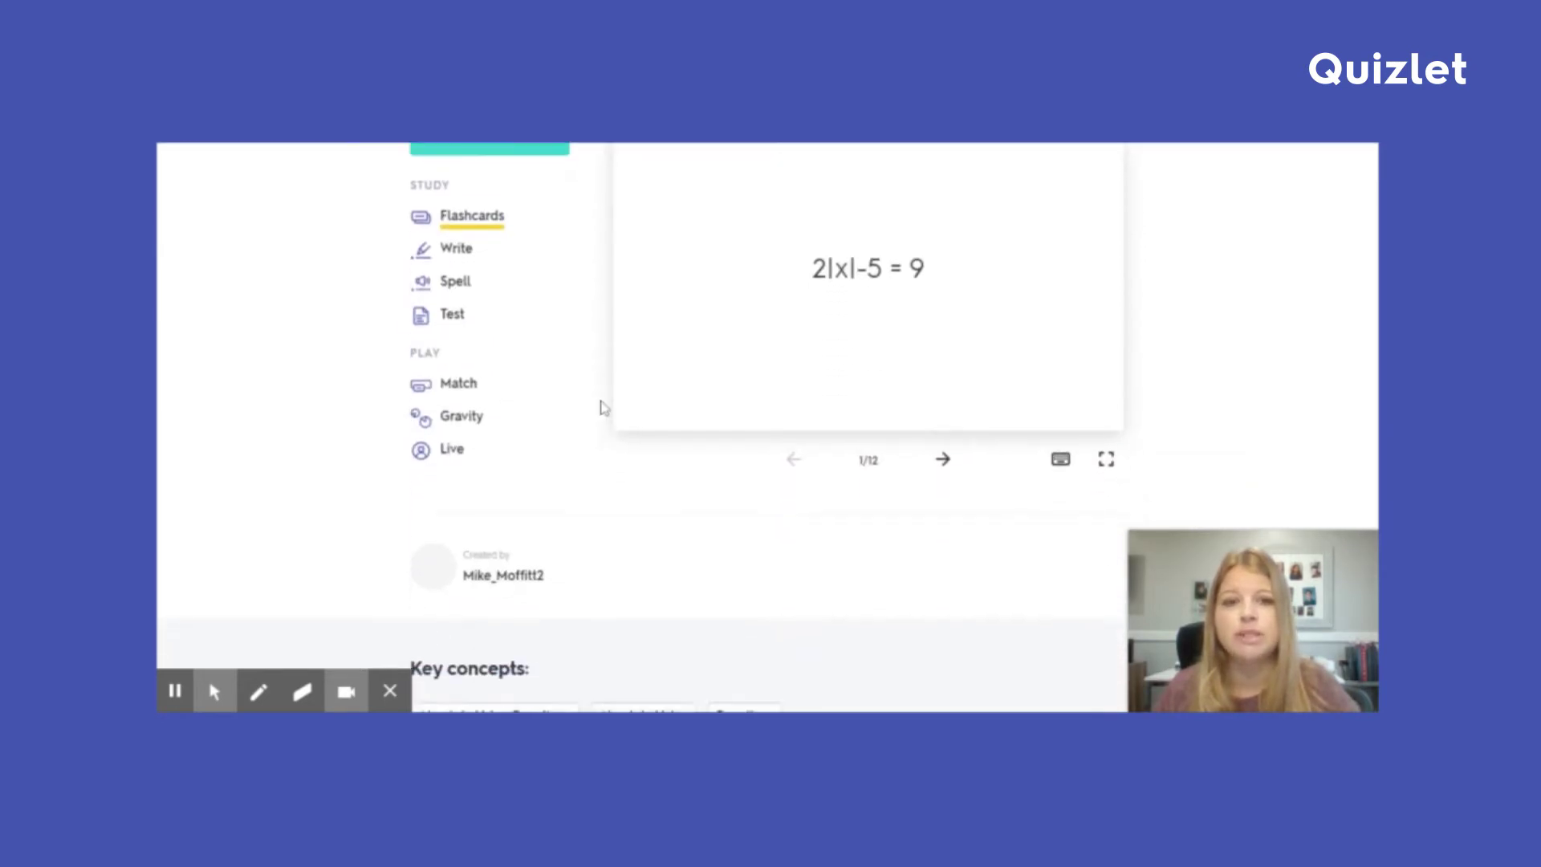
{"action": "scroll", "coordinate": [603, 407], "scroll_direction": "down", "scroll_amount": 5}
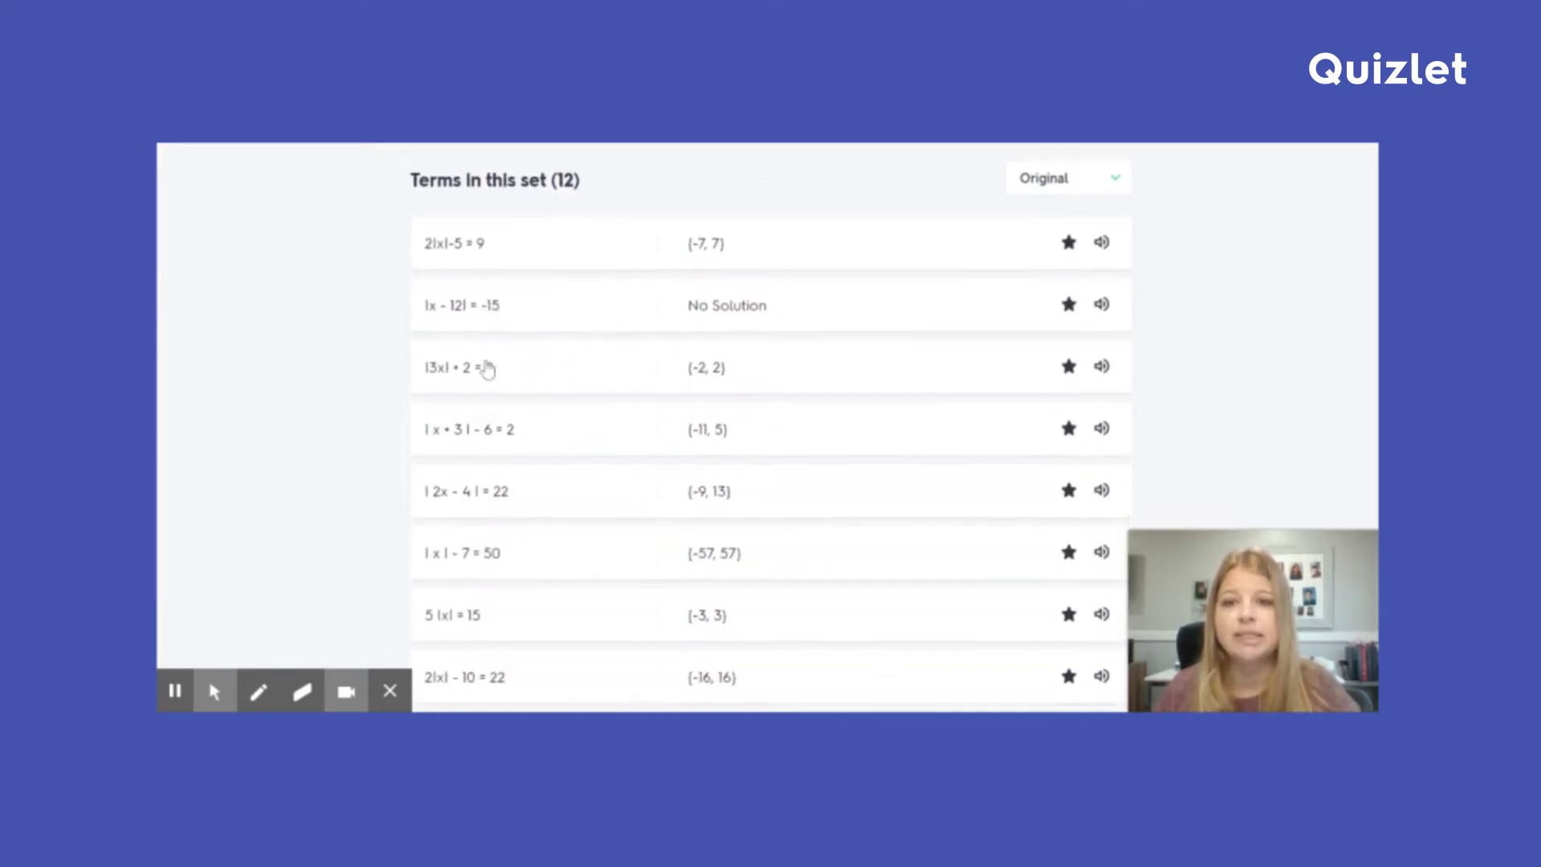
{"action": "scroll", "coordinate": [489, 370], "scroll_direction": "down", "scroll_amount": 1}
{"action": "scroll", "coordinate": [589, 433], "scroll_direction": "down", "scroll_amount": 5}
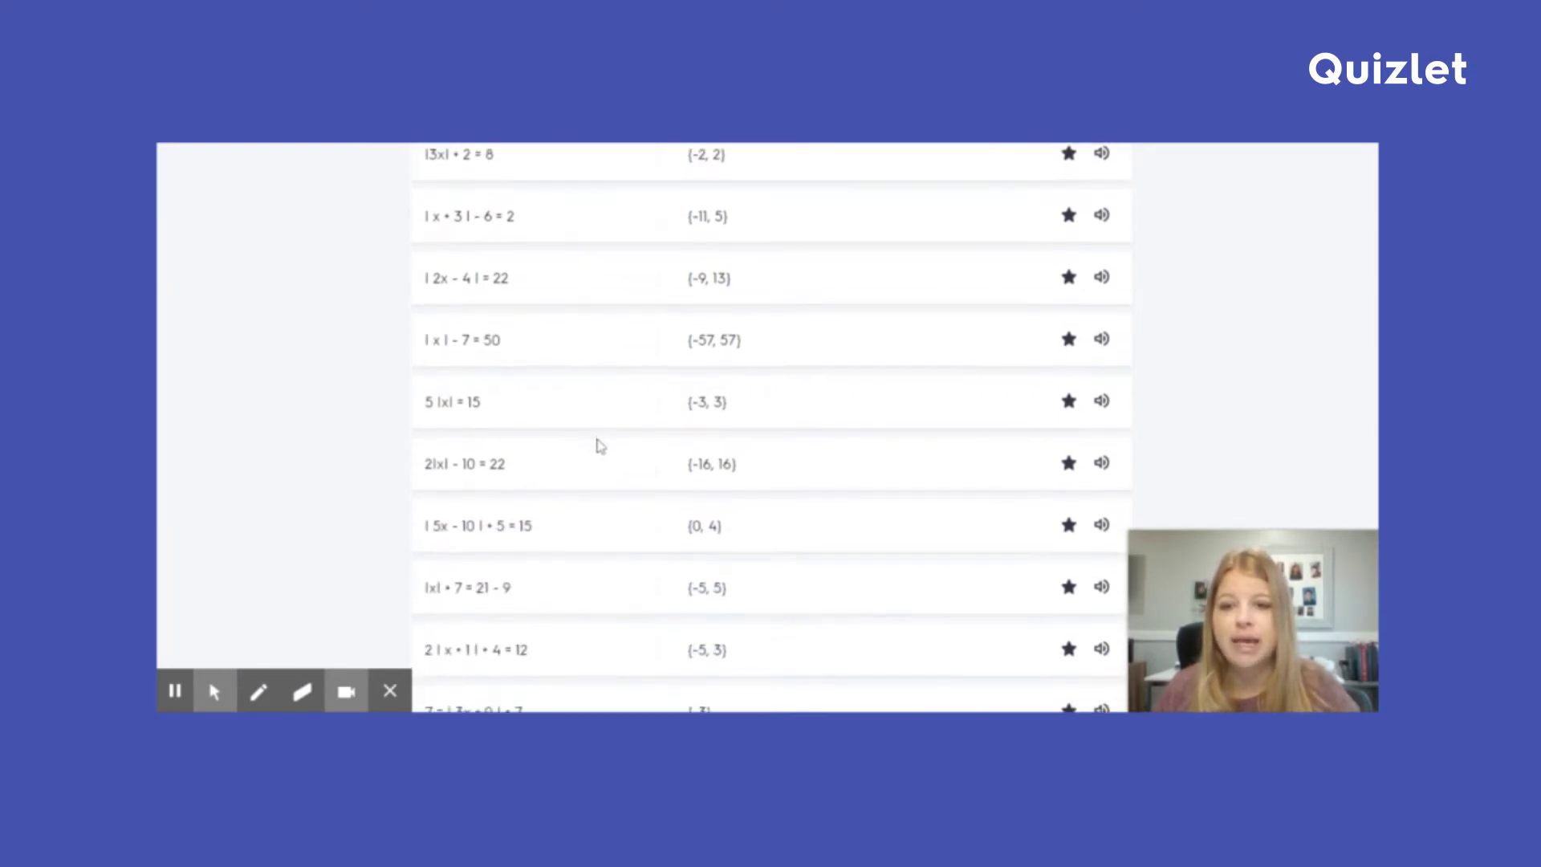
{"action": "scroll", "coordinate": [602, 447], "scroll_direction": "down", "scroll_amount": 1}
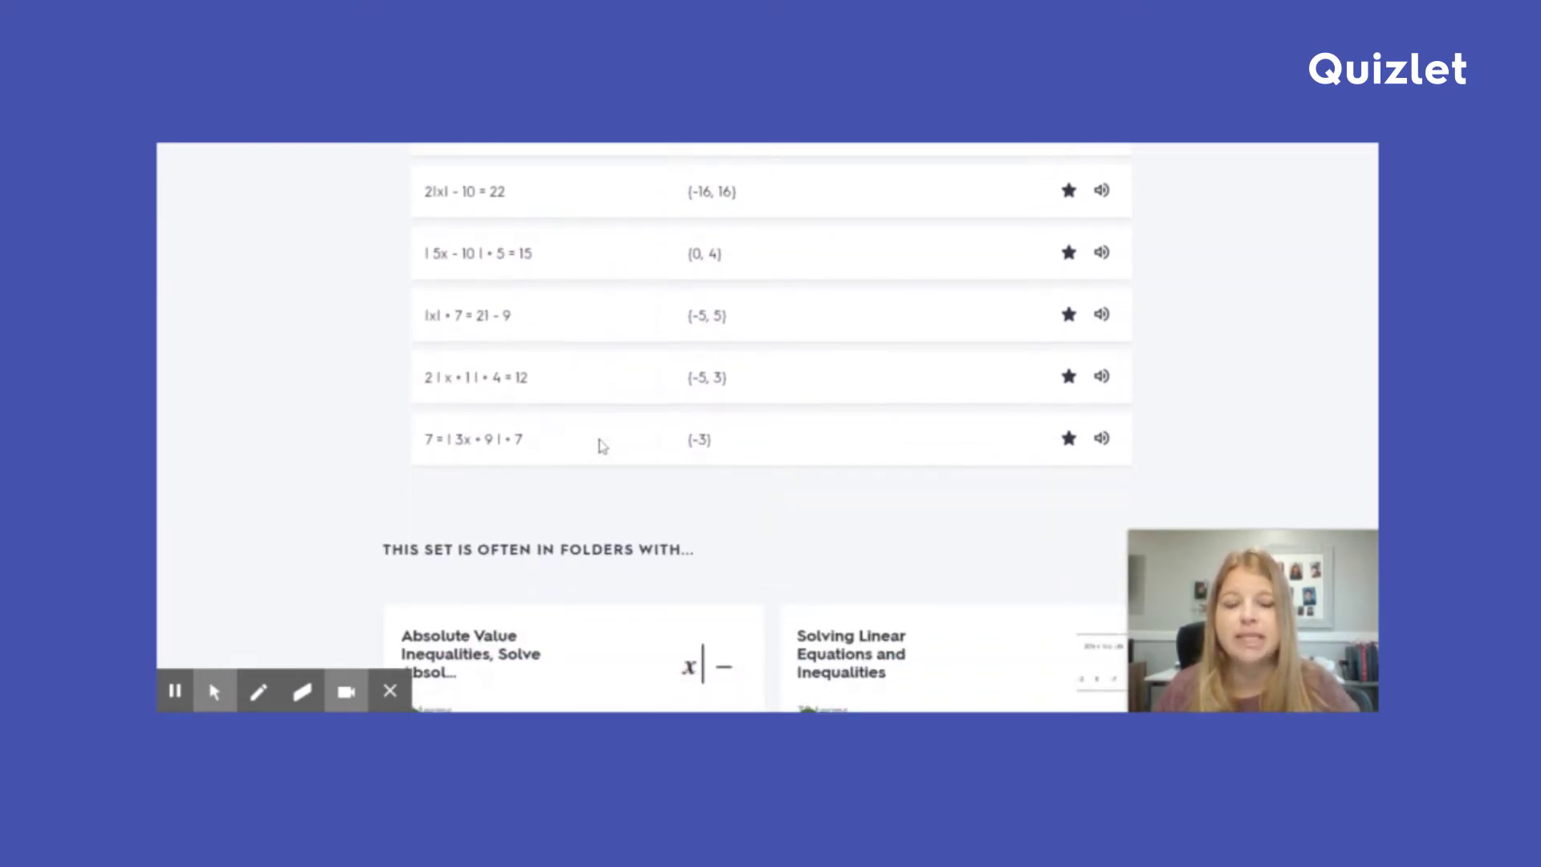
{"action": "scroll", "coordinate": [603, 447], "scroll_direction": "up", "scroll_amount": 4}
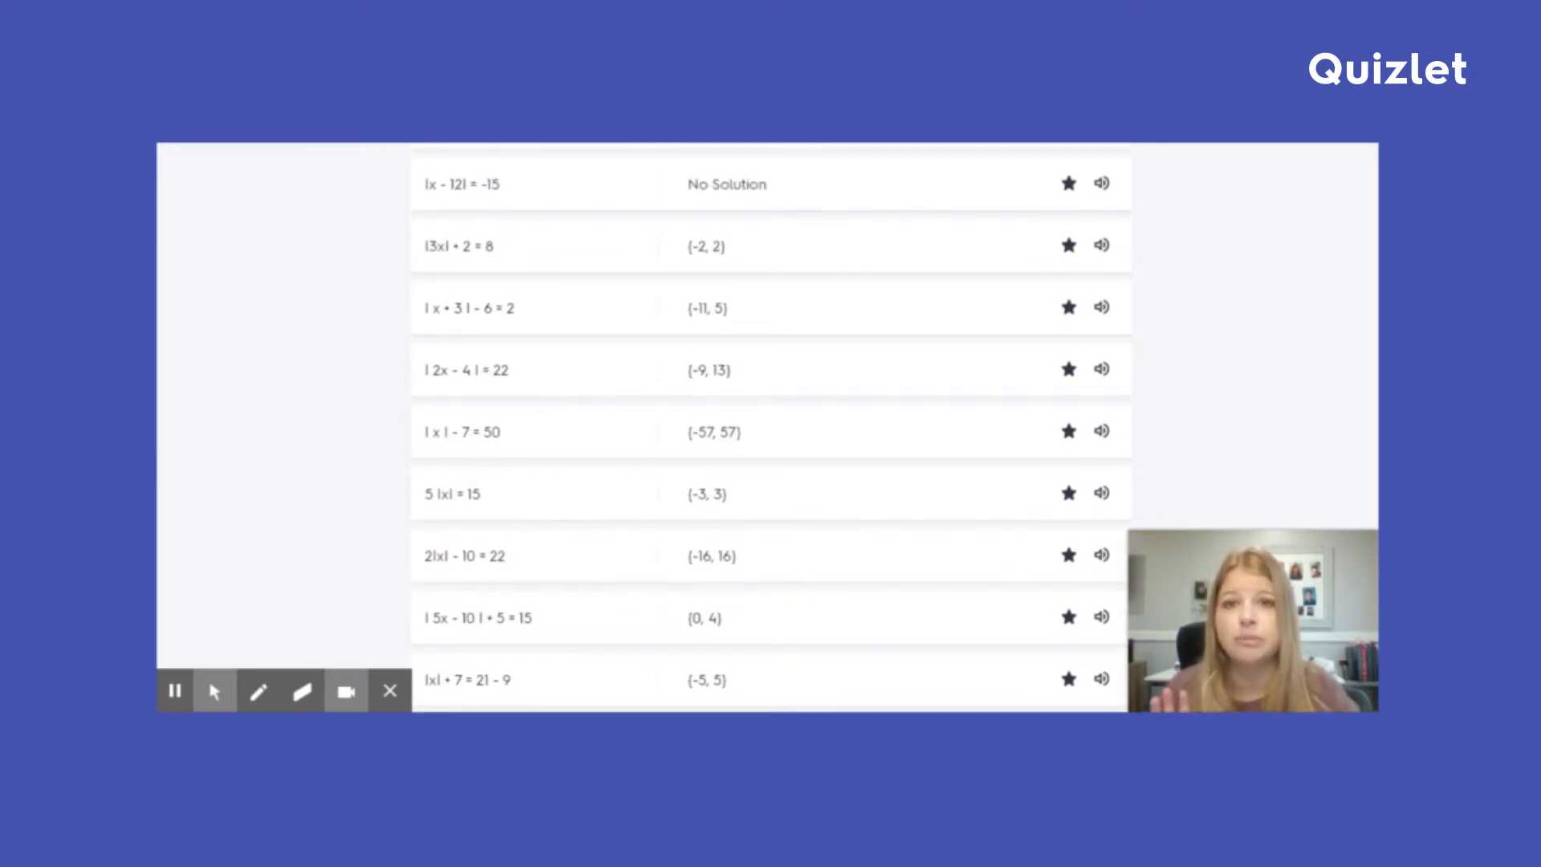
{"action": "scroll", "coordinate": [600, 443], "scroll_direction": "up", "scroll_amount": 7}
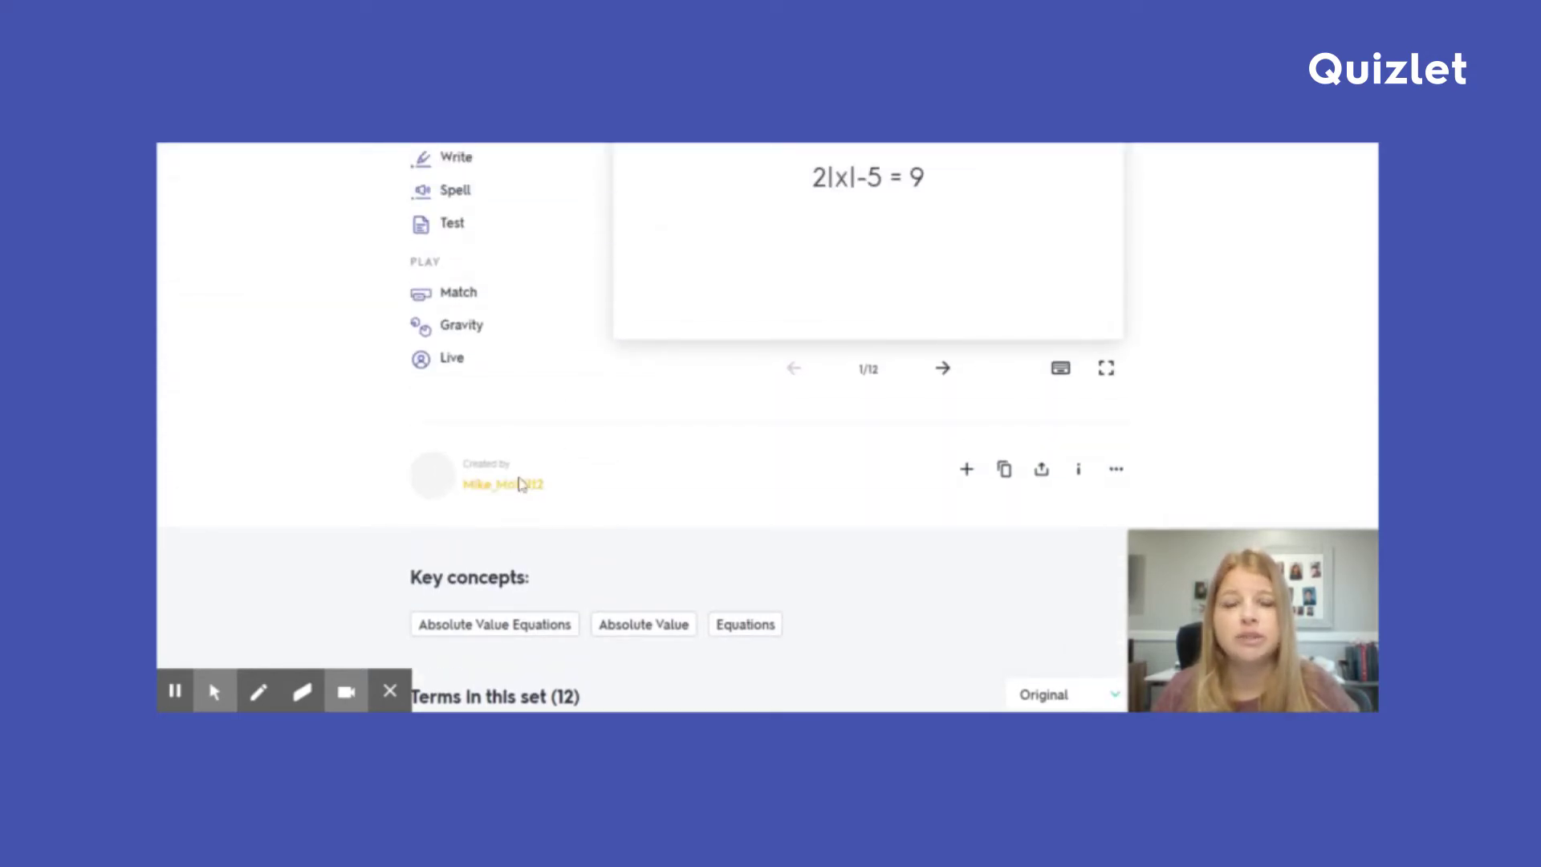
{"action": "scroll", "coordinate": [623, 490], "scroll_direction": "up", "scroll_amount": 2}
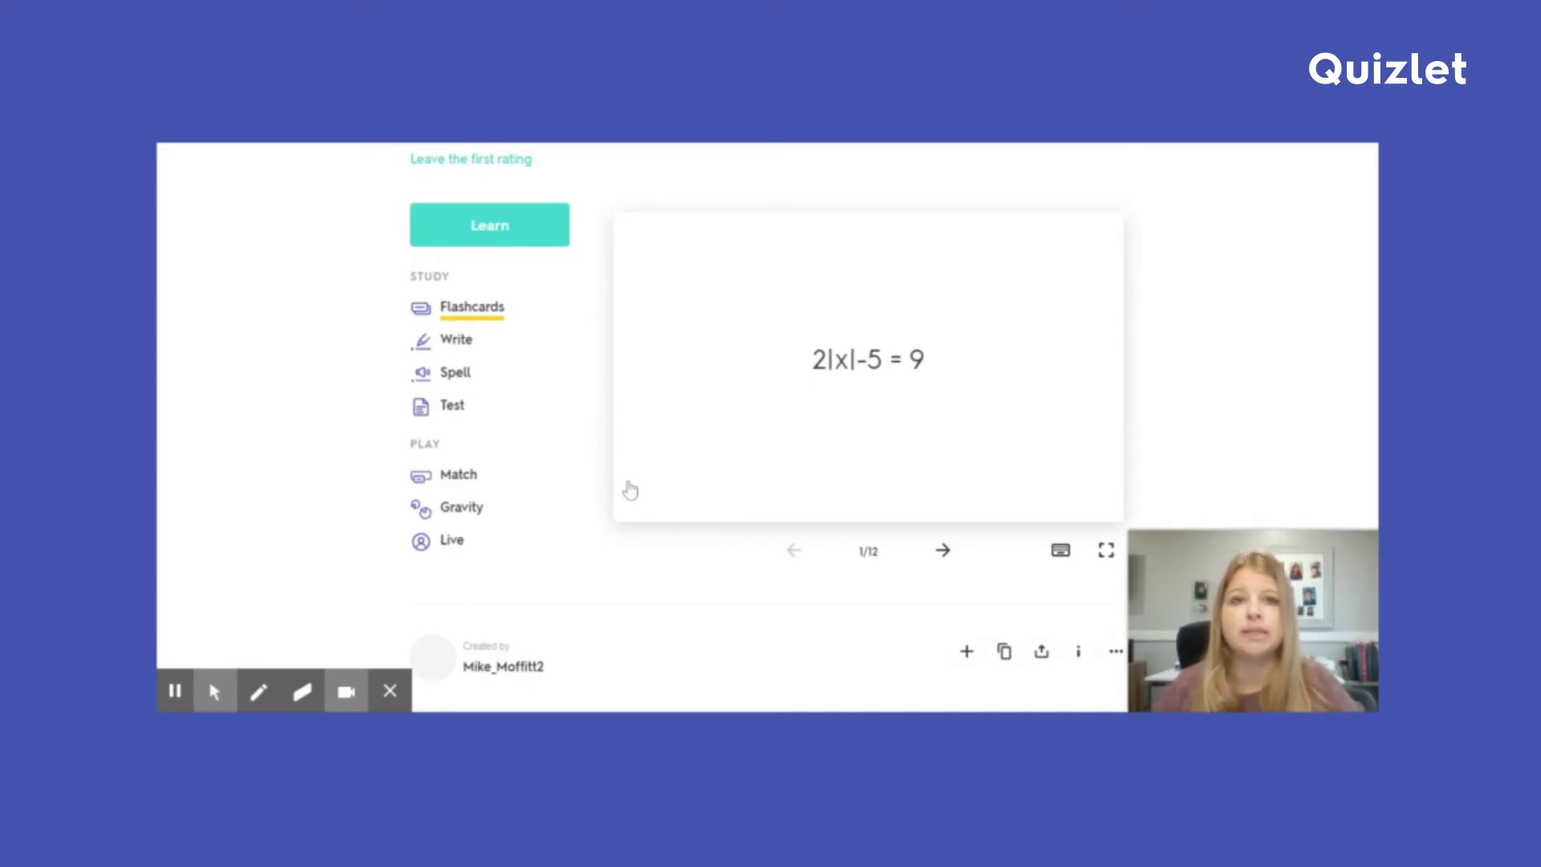
{"action": "scroll", "coordinate": [666, 487], "scroll_direction": "down", "scroll_amount": 1}
{"action": "scroll", "coordinate": [666, 488], "scroll_direction": "down", "scroll_amount": 1}
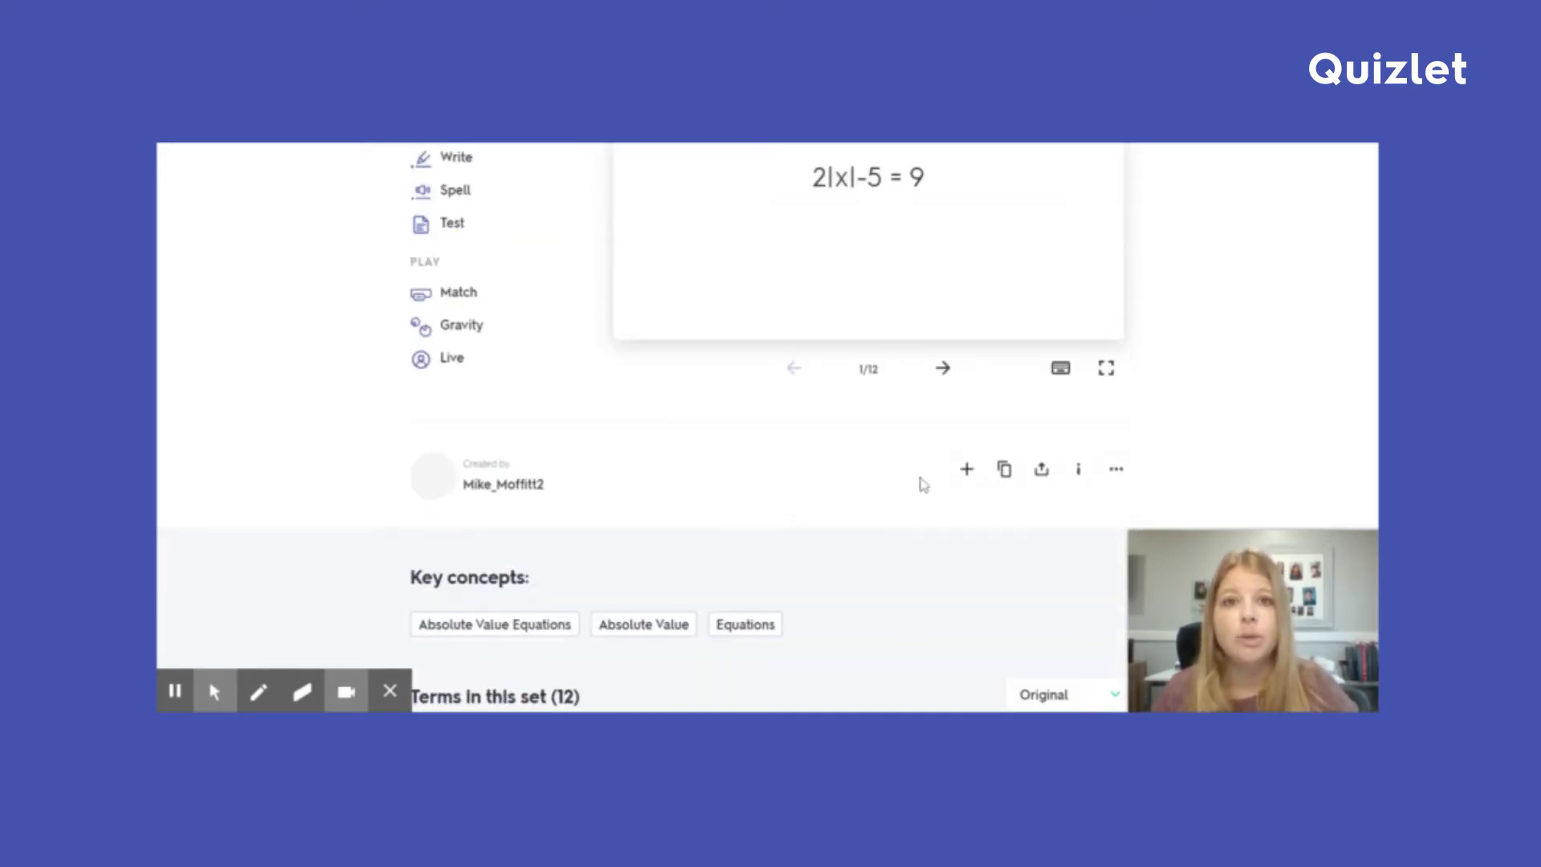
{"action": "left_click", "coordinate": [966, 471]}
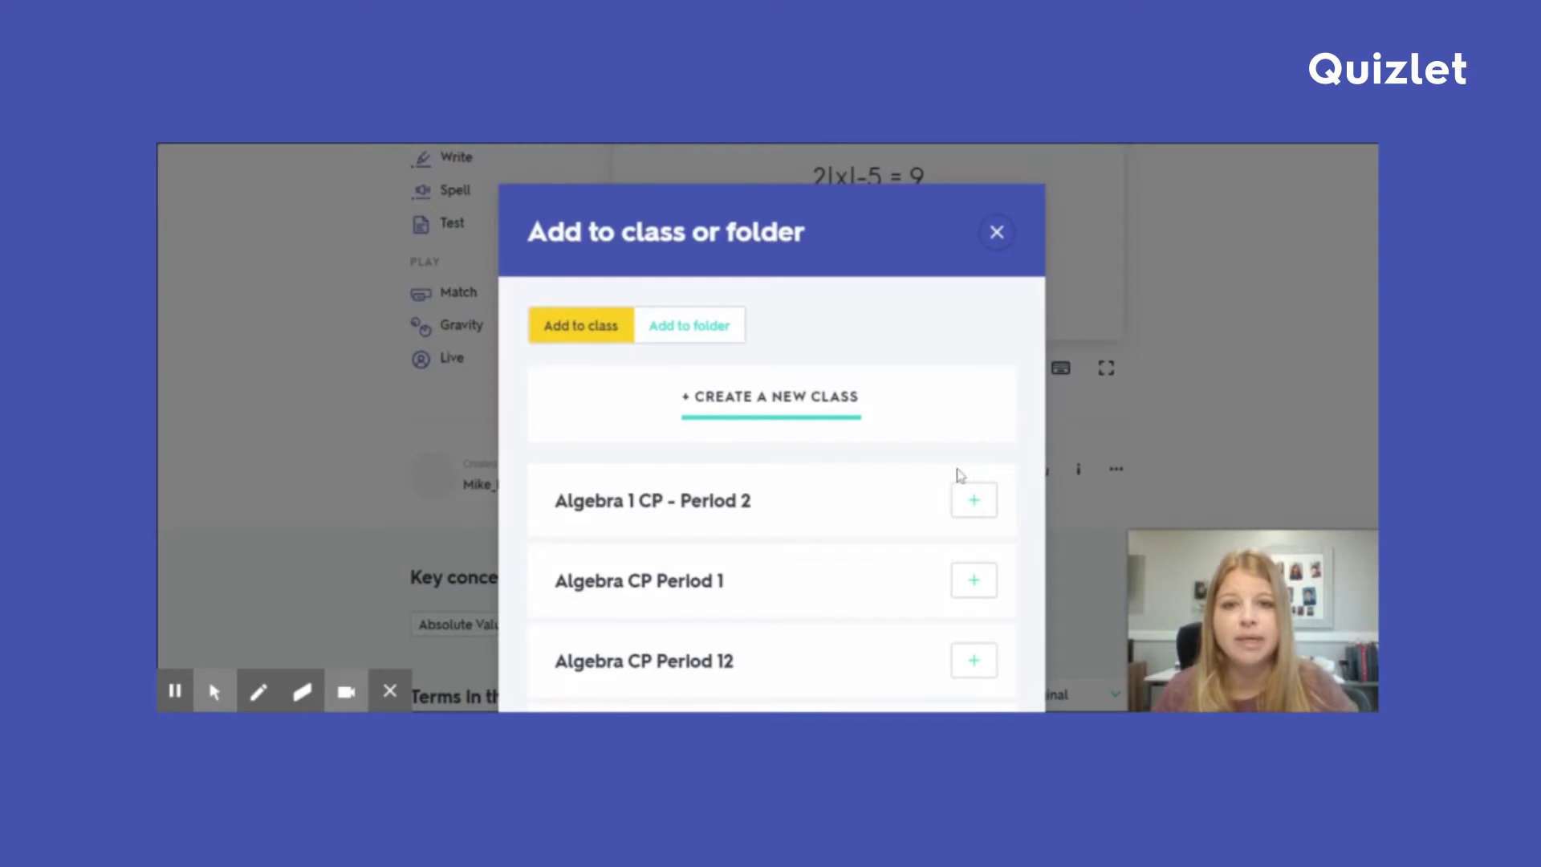
{"action": "scroll", "coordinate": [791, 451], "scroll_direction": "down", "scroll_amount": 1}
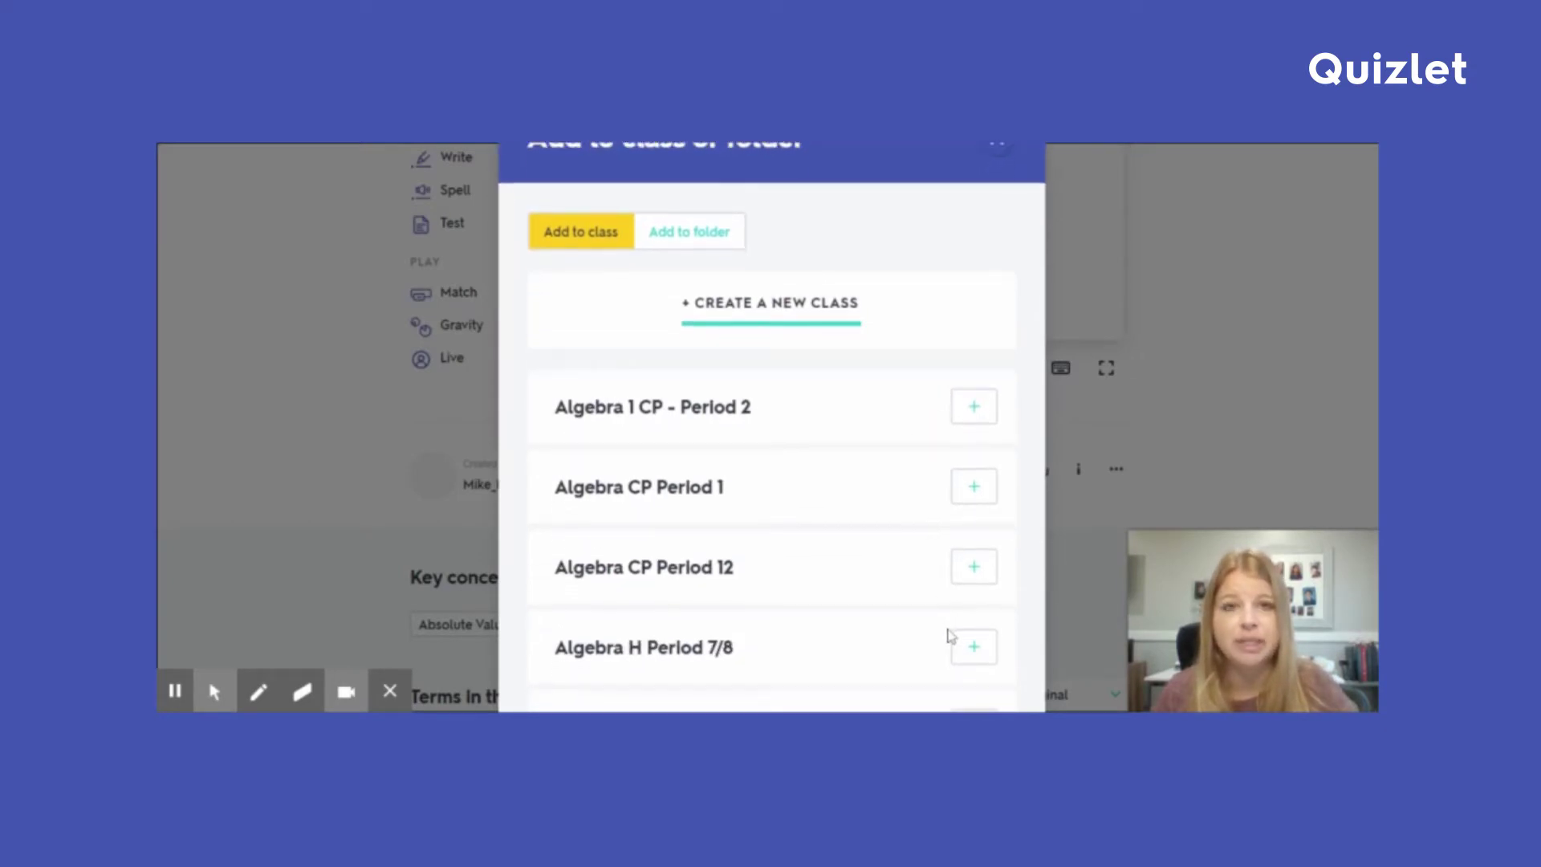
{"action": "scroll", "coordinate": [947, 634], "scroll_direction": "down", "scroll_amount": 1}
{"action": "scroll", "coordinate": [879, 561], "scroll_direction": "up", "scroll_amount": 1}
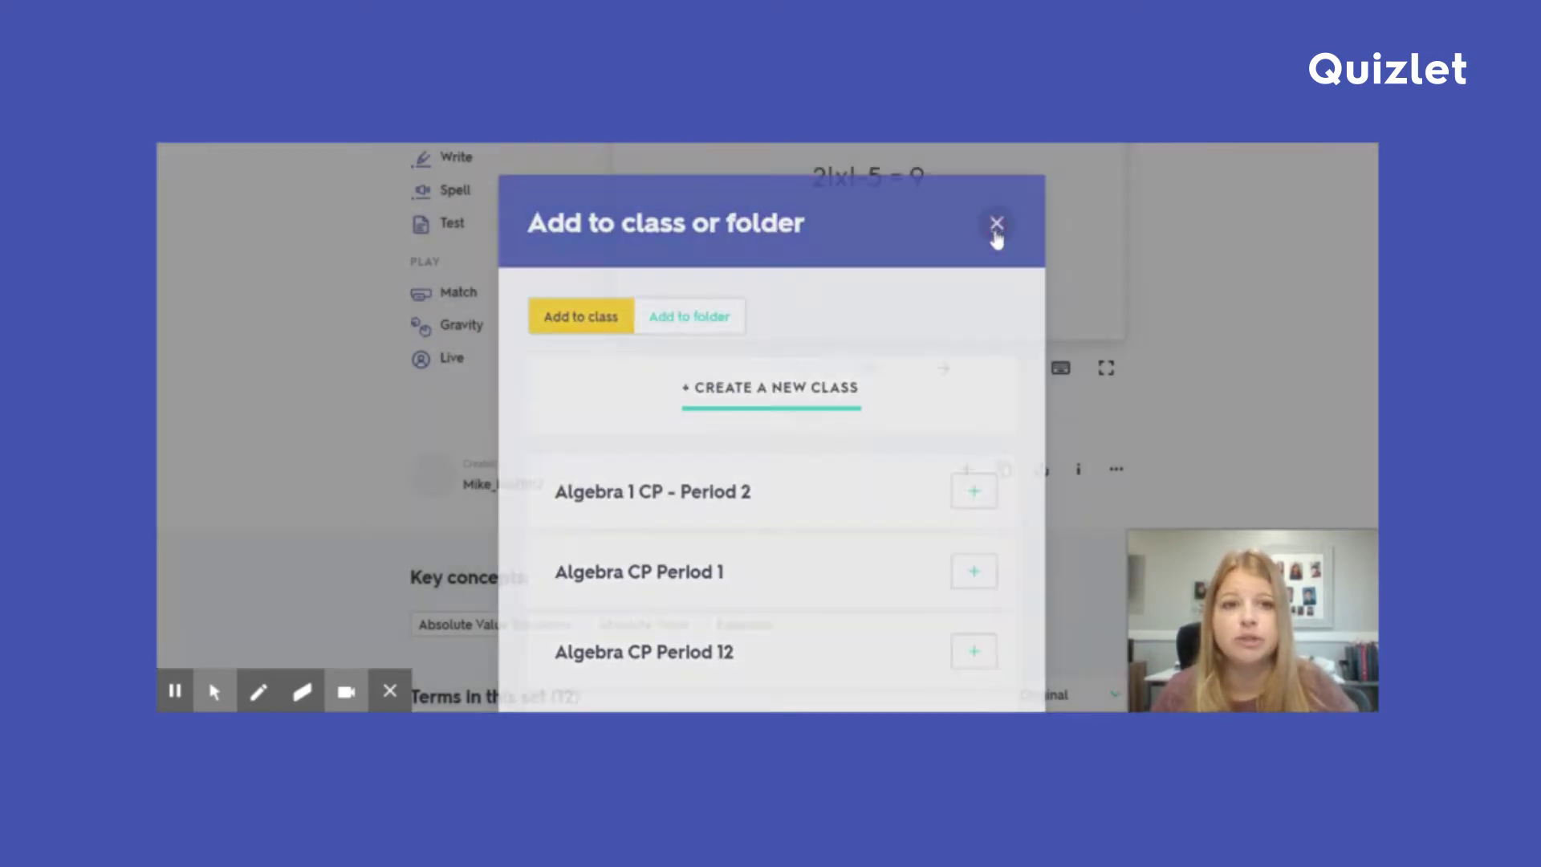
{"action": "left_click", "coordinate": [997, 232]}
{"action": "scroll", "coordinate": [1264, 382], "scroll_direction": "up", "scroll_amount": 5}
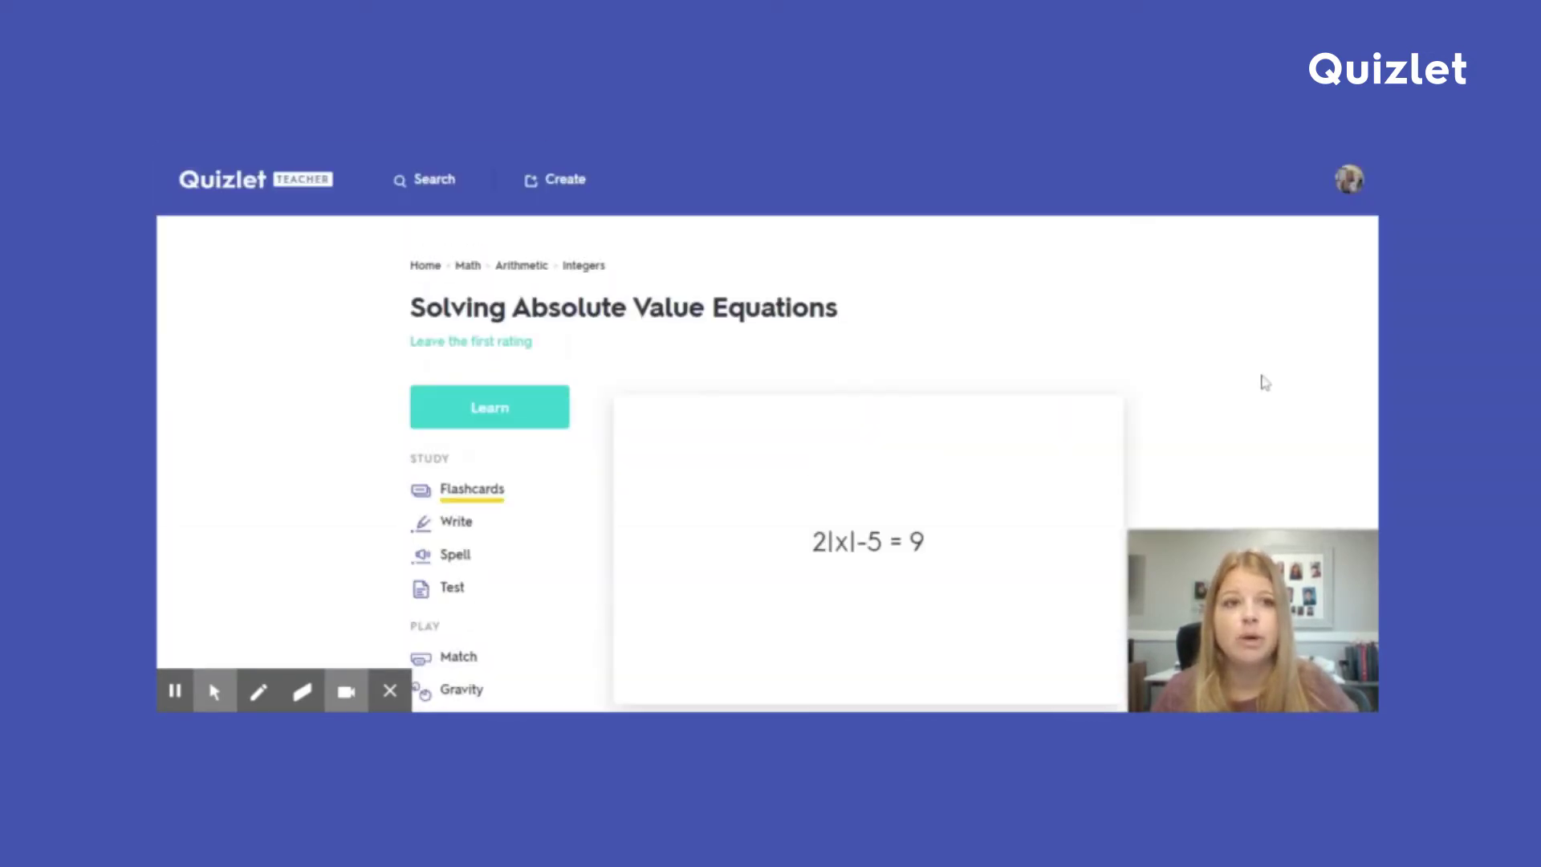
{"action": "scroll", "coordinate": [1204, 430], "scroll_direction": "down", "scroll_amount": 5}
{"action": "left_click", "coordinate": [1116, 473]}
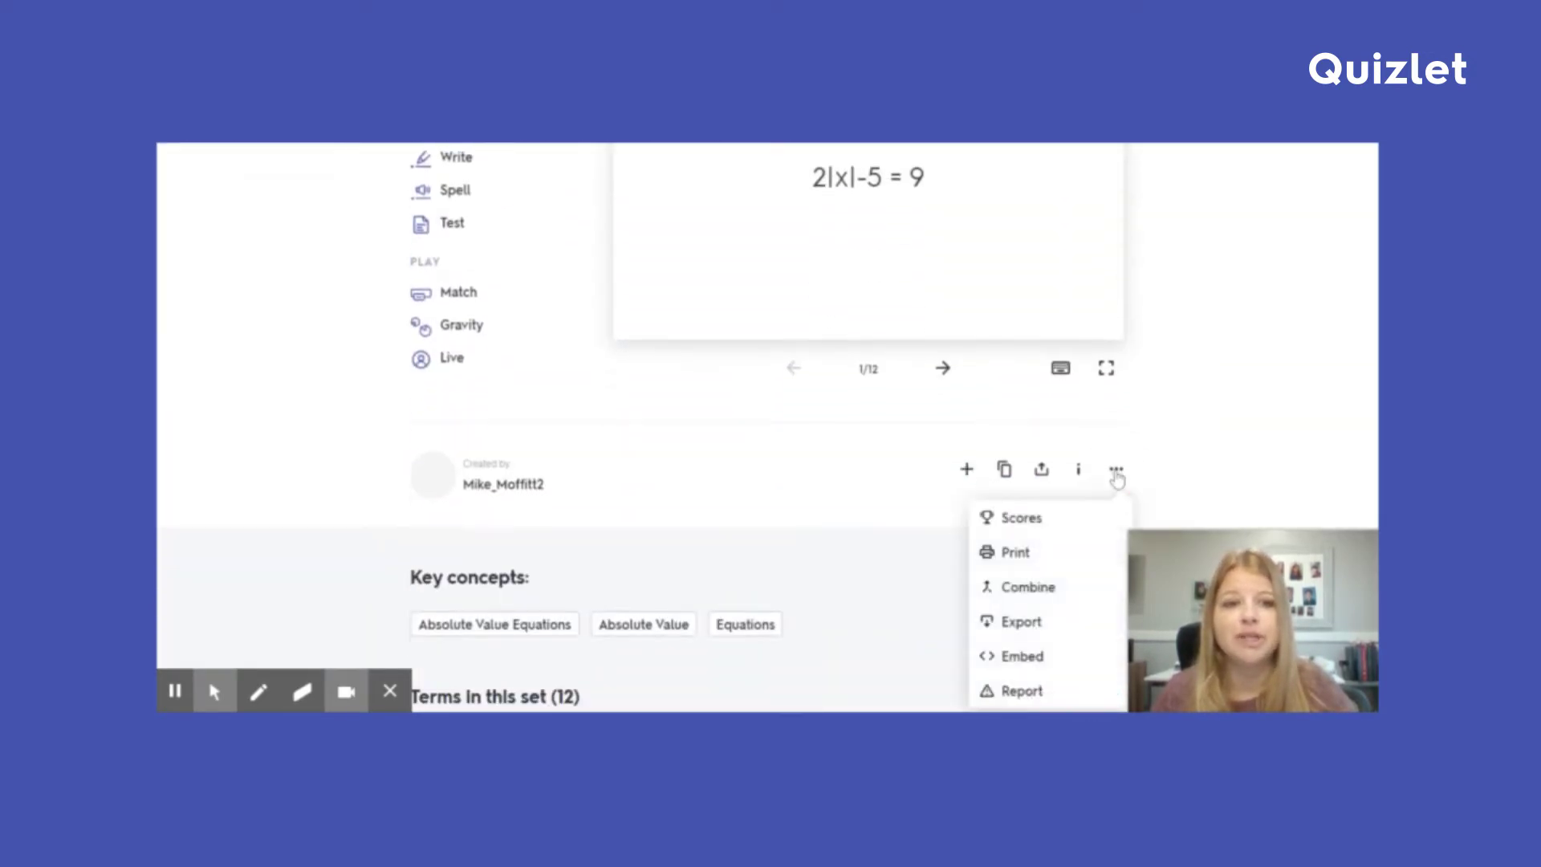
{"action": "scroll", "coordinate": [1116, 477], "scroll_direction": "down", "scroll_amount": 1}
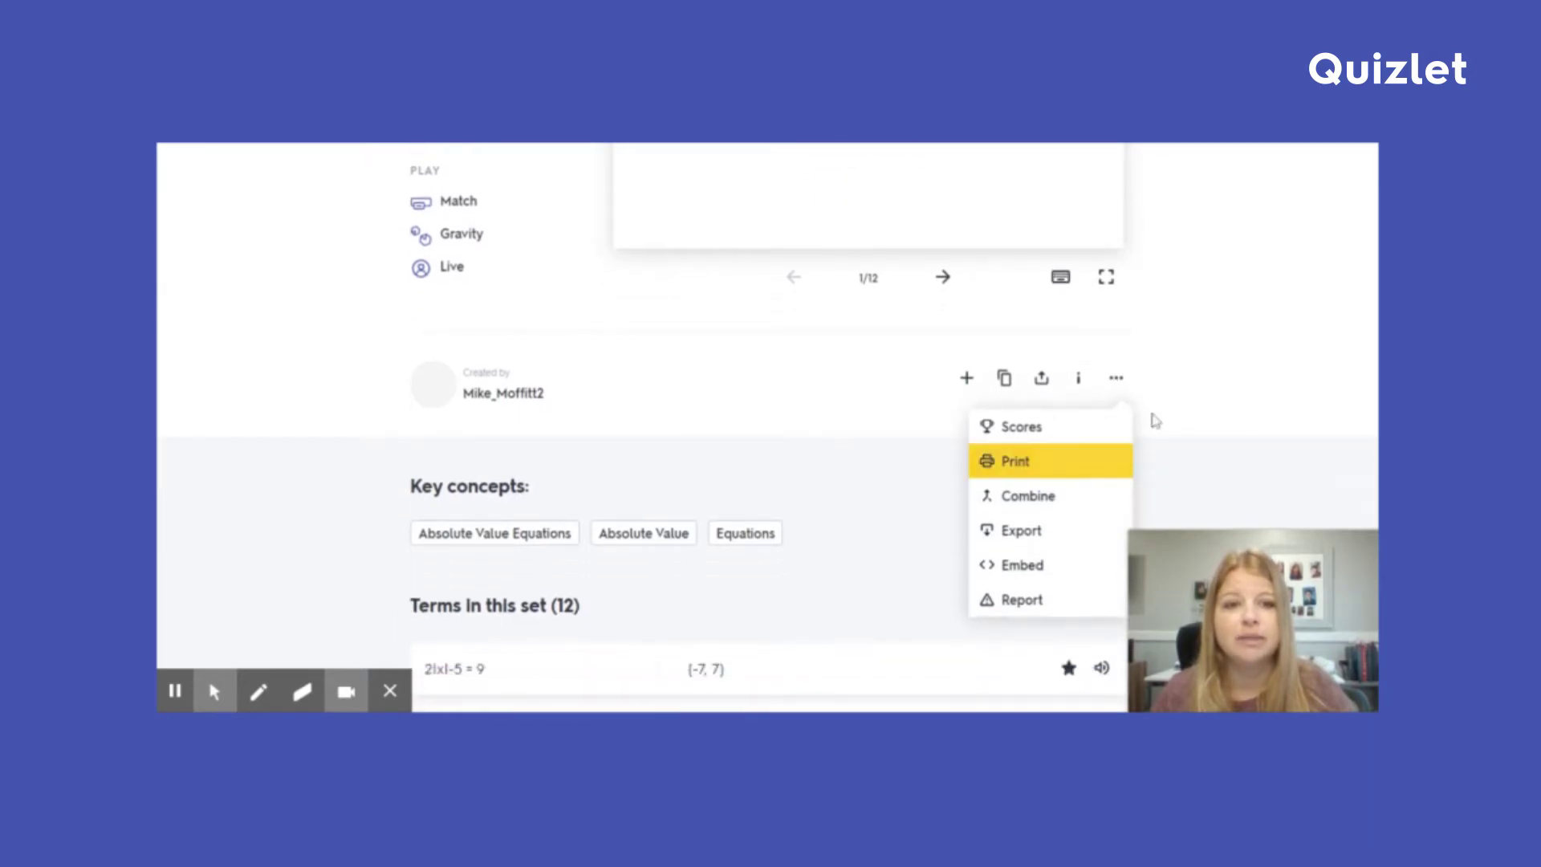
{"action": "left_click", "coordinate": [1060, 395]}
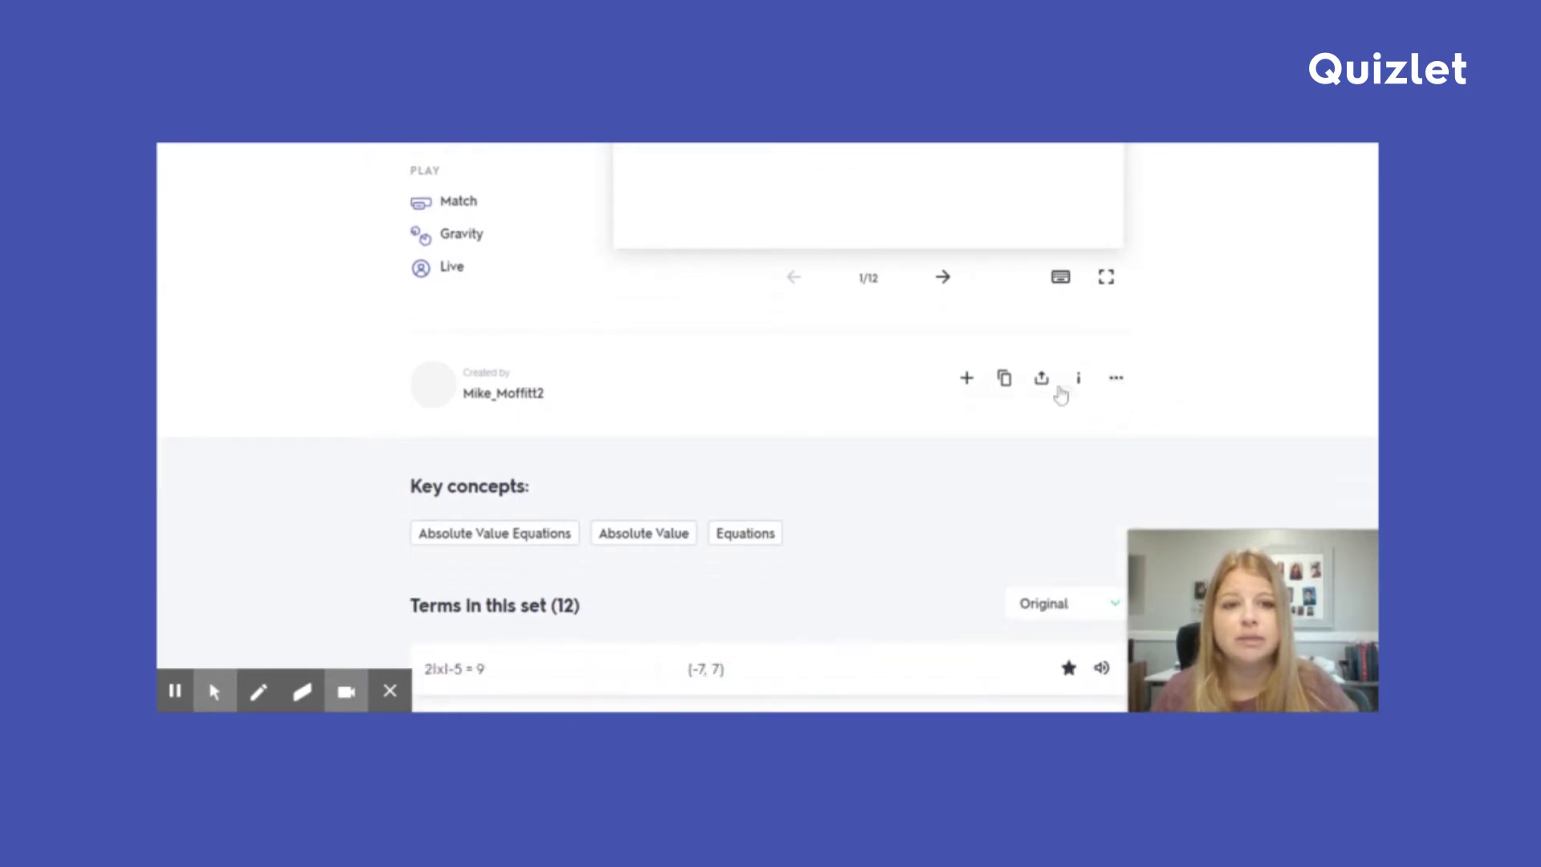
{"action": "left_click", "coordinate": [1009, 391]}
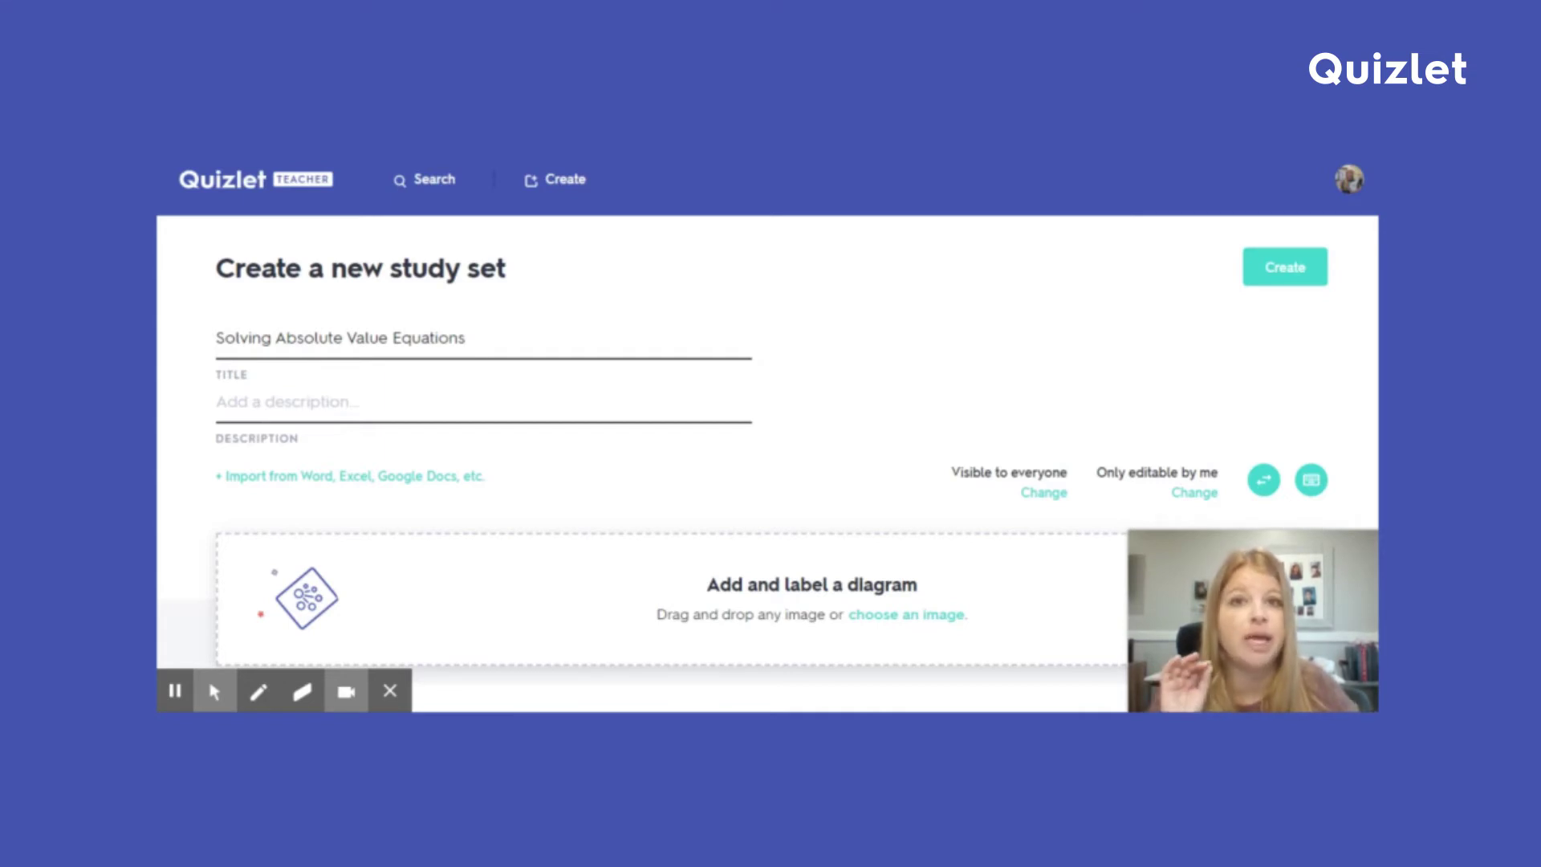
{"action": "scroll", "coordinate": [662, 447], "scroll_direction": "down", "scroll_amount": 2}
{"action": "scroll", "coordinate": [663, 447], "scroll_direction": "down", "scroll_amount": 3}
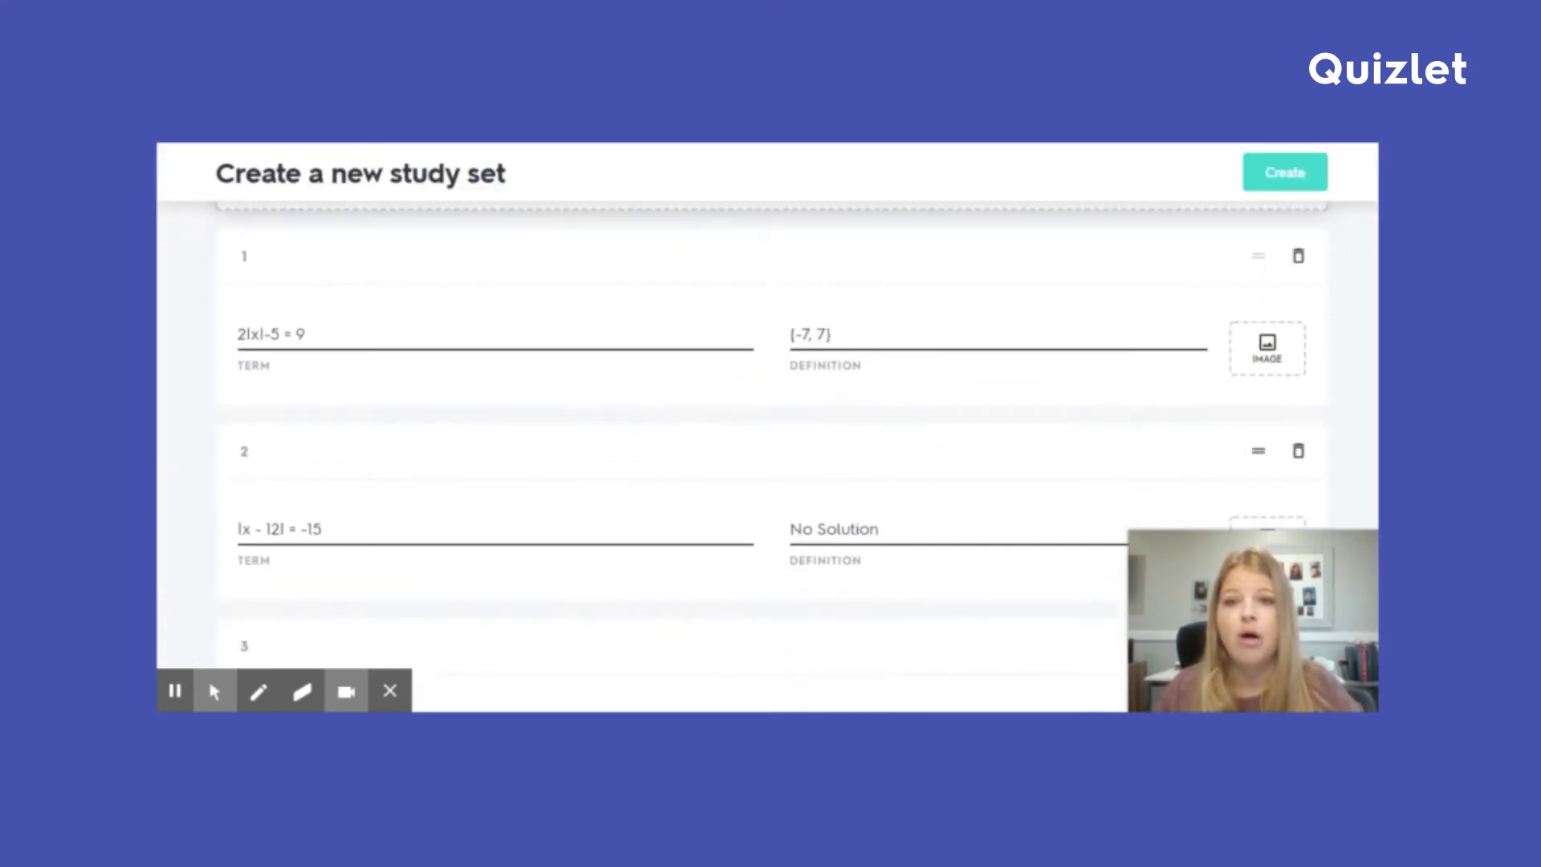
{"action": "scroll", "coordinate": [816, 456], "scroll_direction": "down", "scroll_amount": 5}
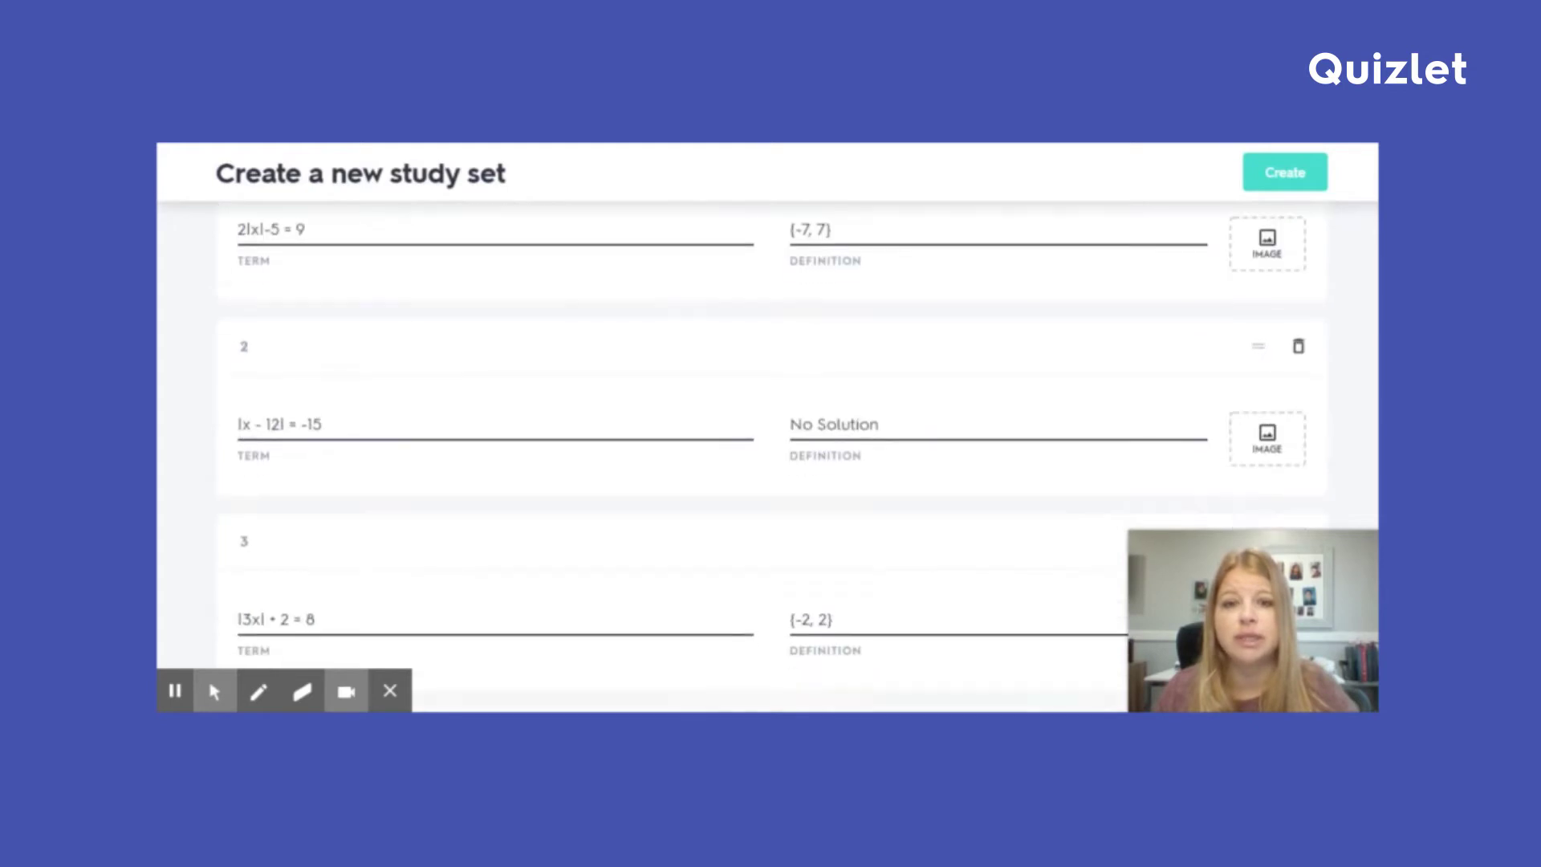
{"action": "scroll", "coordinate": [767, 457], "scroll_direction": "down", "scroll_amount": 5}
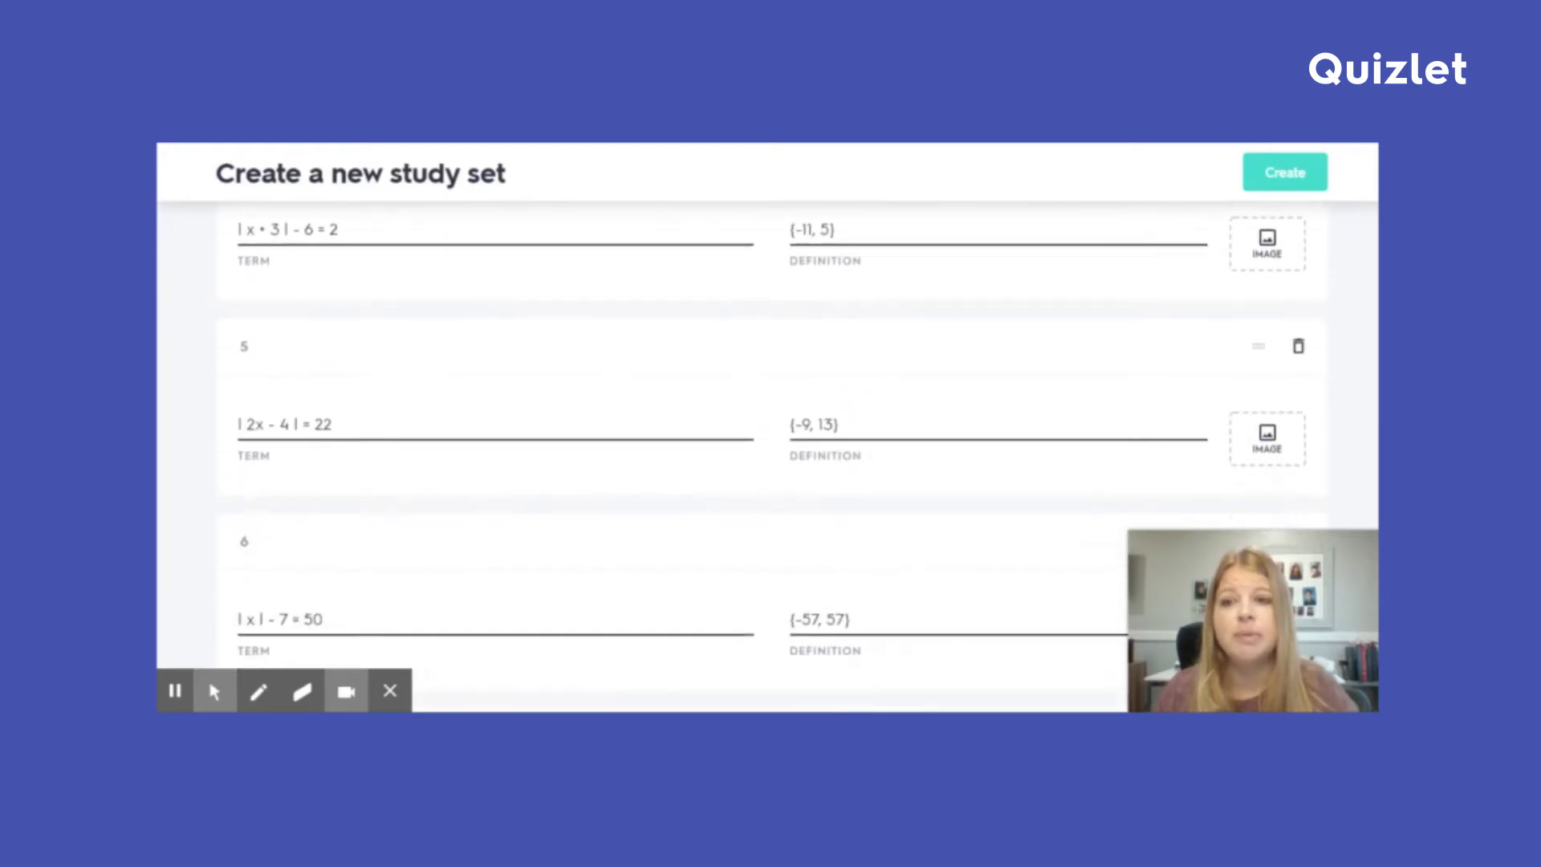
{"action": "scroll", "coordinate": [767, 457], "scroll_direction": "down", "scroll_amount": 8}
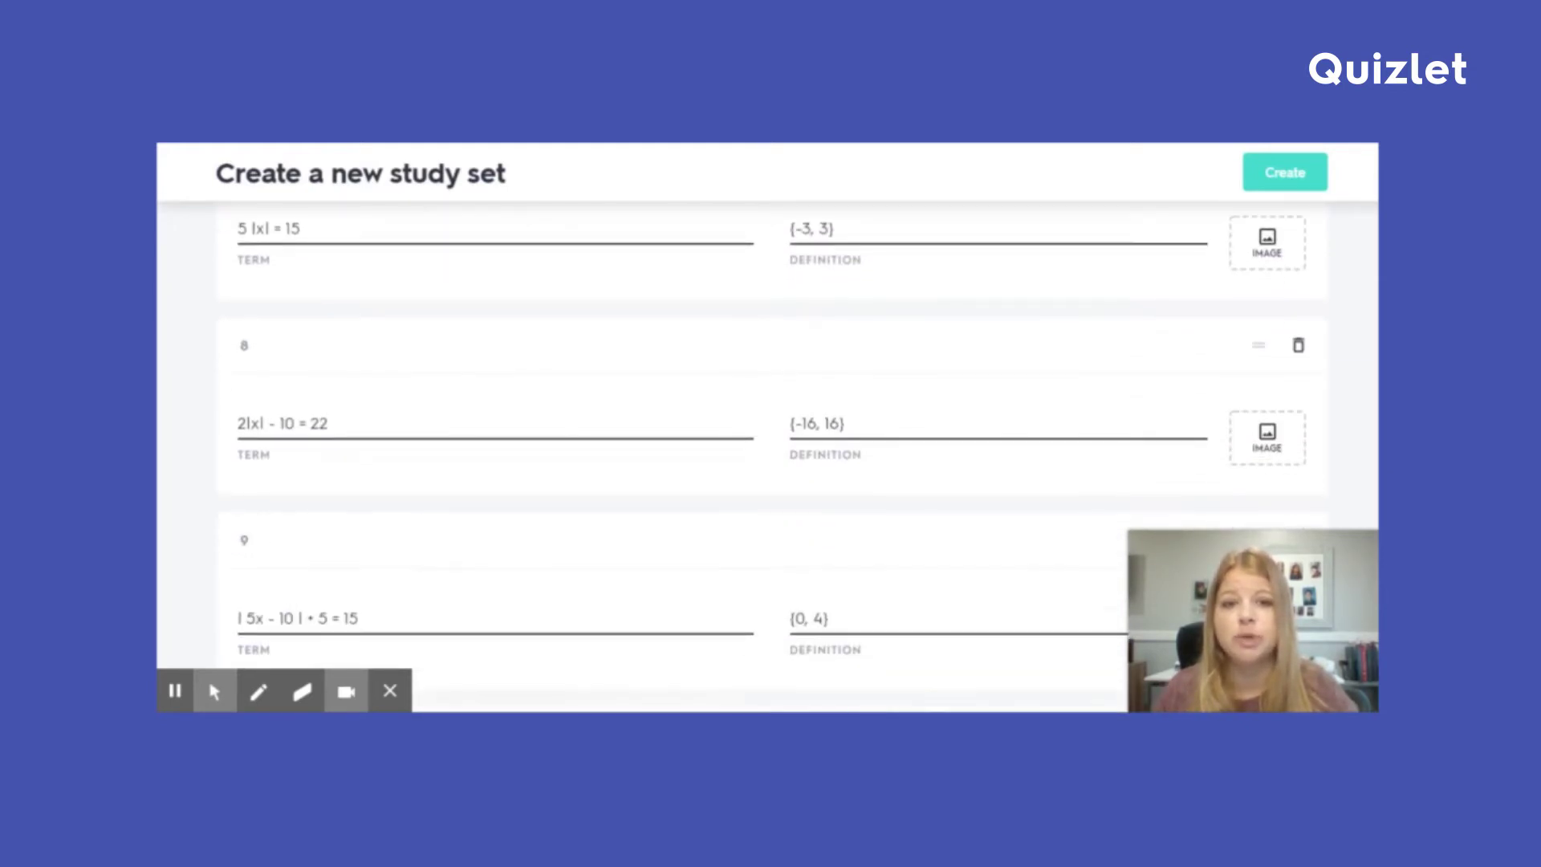
{"action": "scroll", "coordinate": [767, 457], "scroll_direction": "down", "scroll_amount": 3}
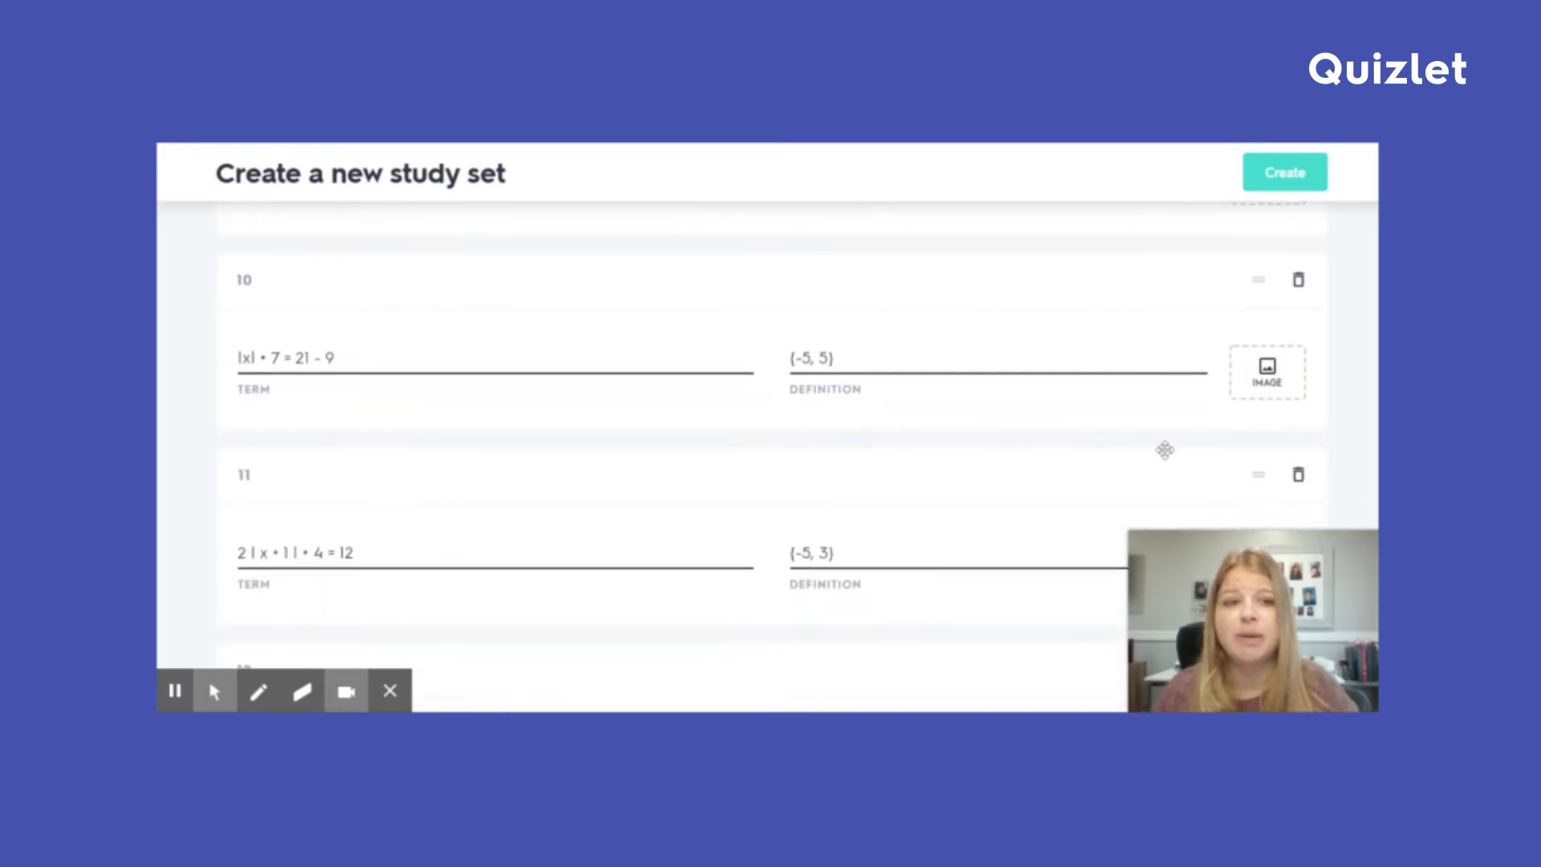
{"action": "scroll", "coordinate": [768, 457], "scroll_direction": "down", "scroll_amount": 3}
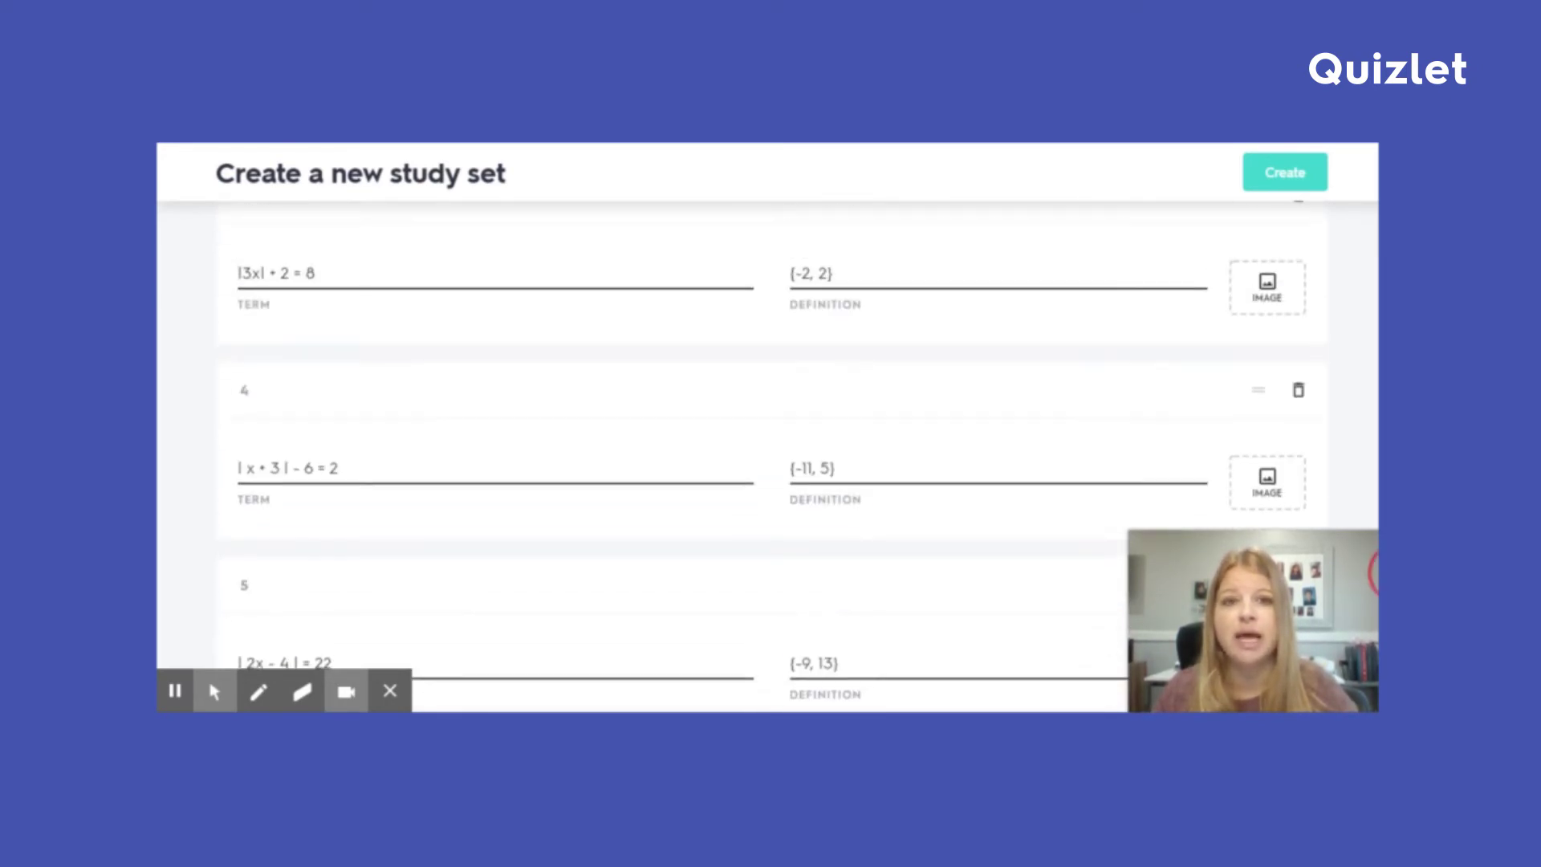
{"action": "scroll", "coordinate": [768, 457], "scroll_direction": "up", "scroll_amount": 10}
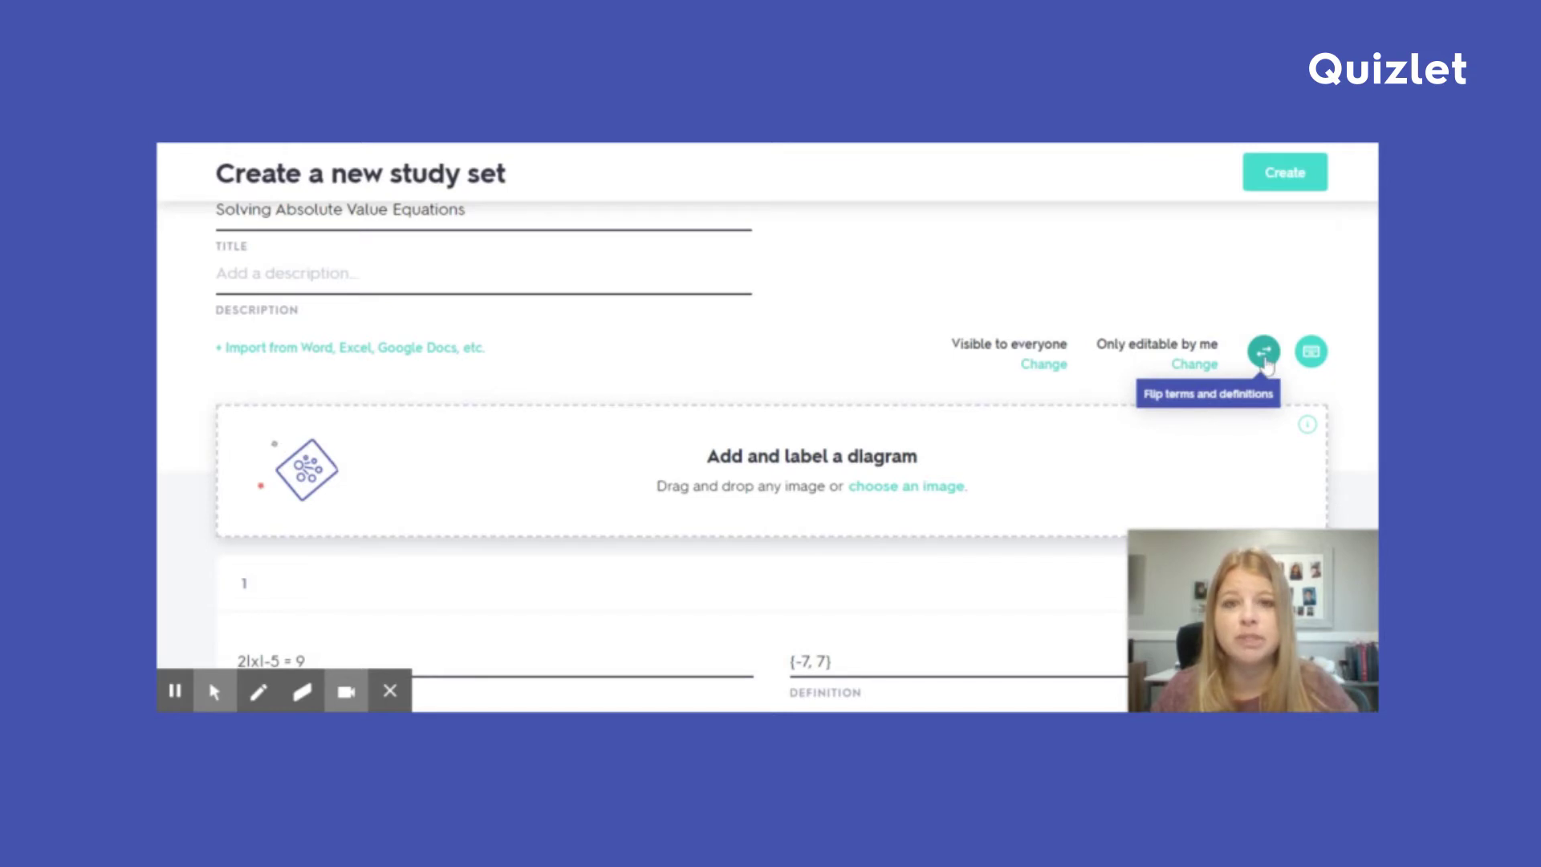
Step: Swap terms and definitions on every card and add a space in card 1's definition
{"action": "left_click", "coordinate": [1264, 361]}
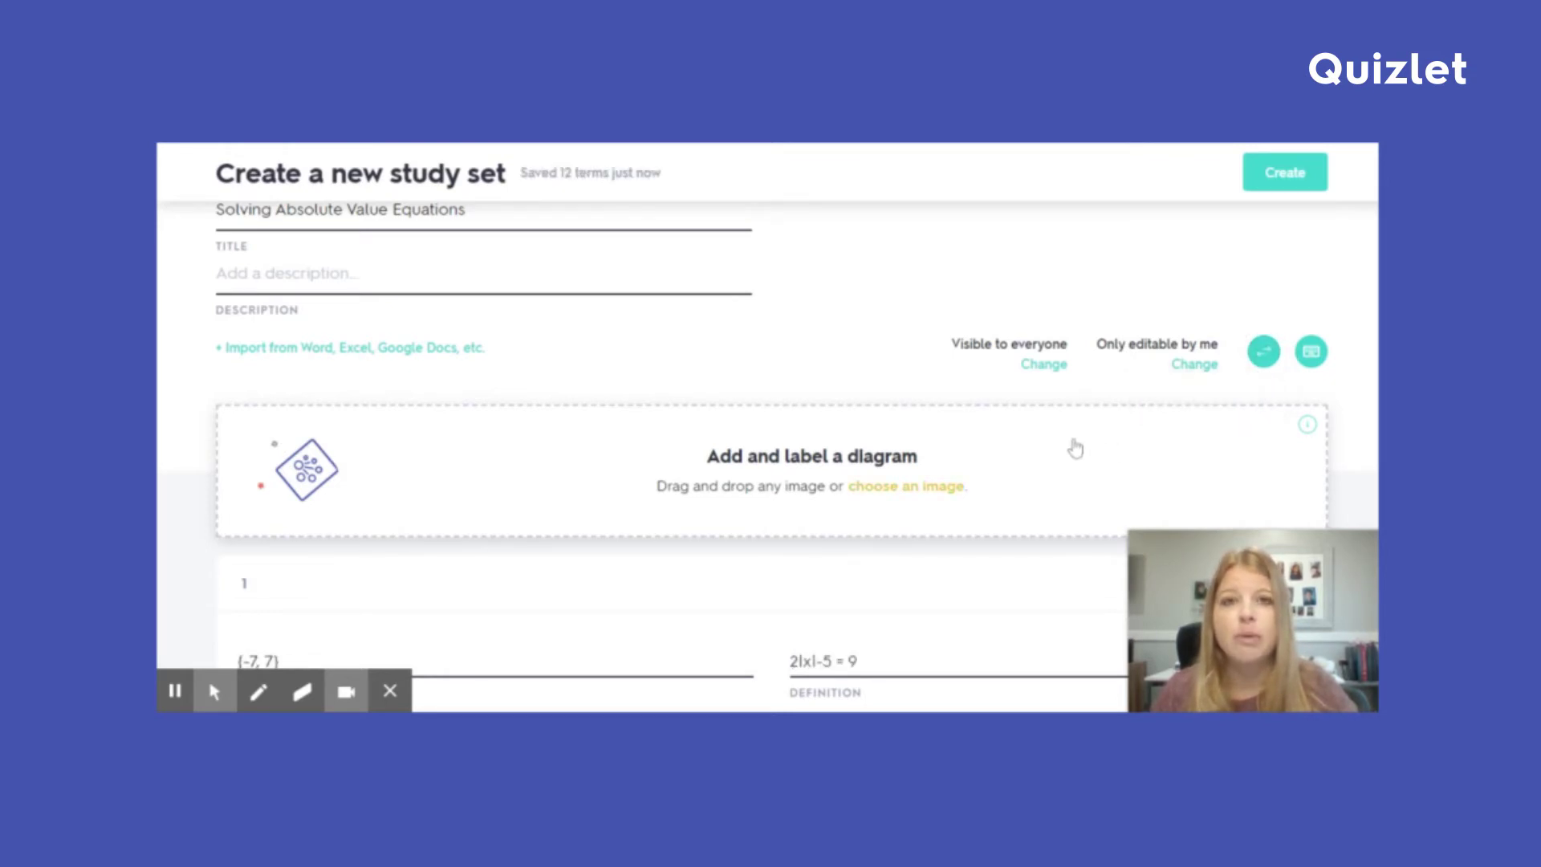
{"action": "scroll", "coordinate": [1003, 473], "scroll_direction": "down", "scroll_amount": 1}
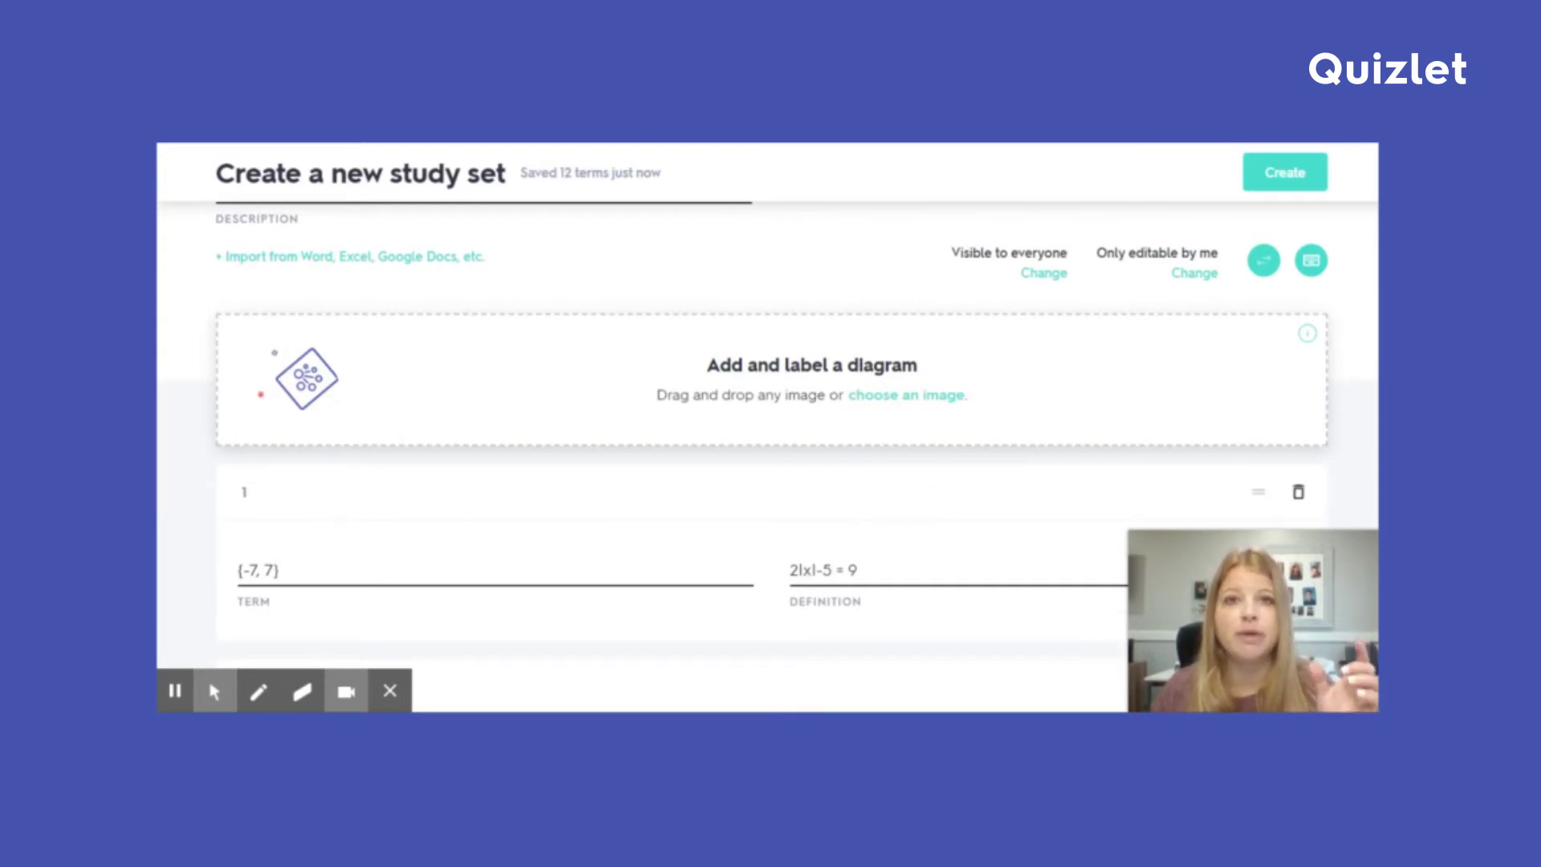
{"action": "scroll", "coordinate": [963, 485], "scroll_direction": "down", "scroll_amount": 1}
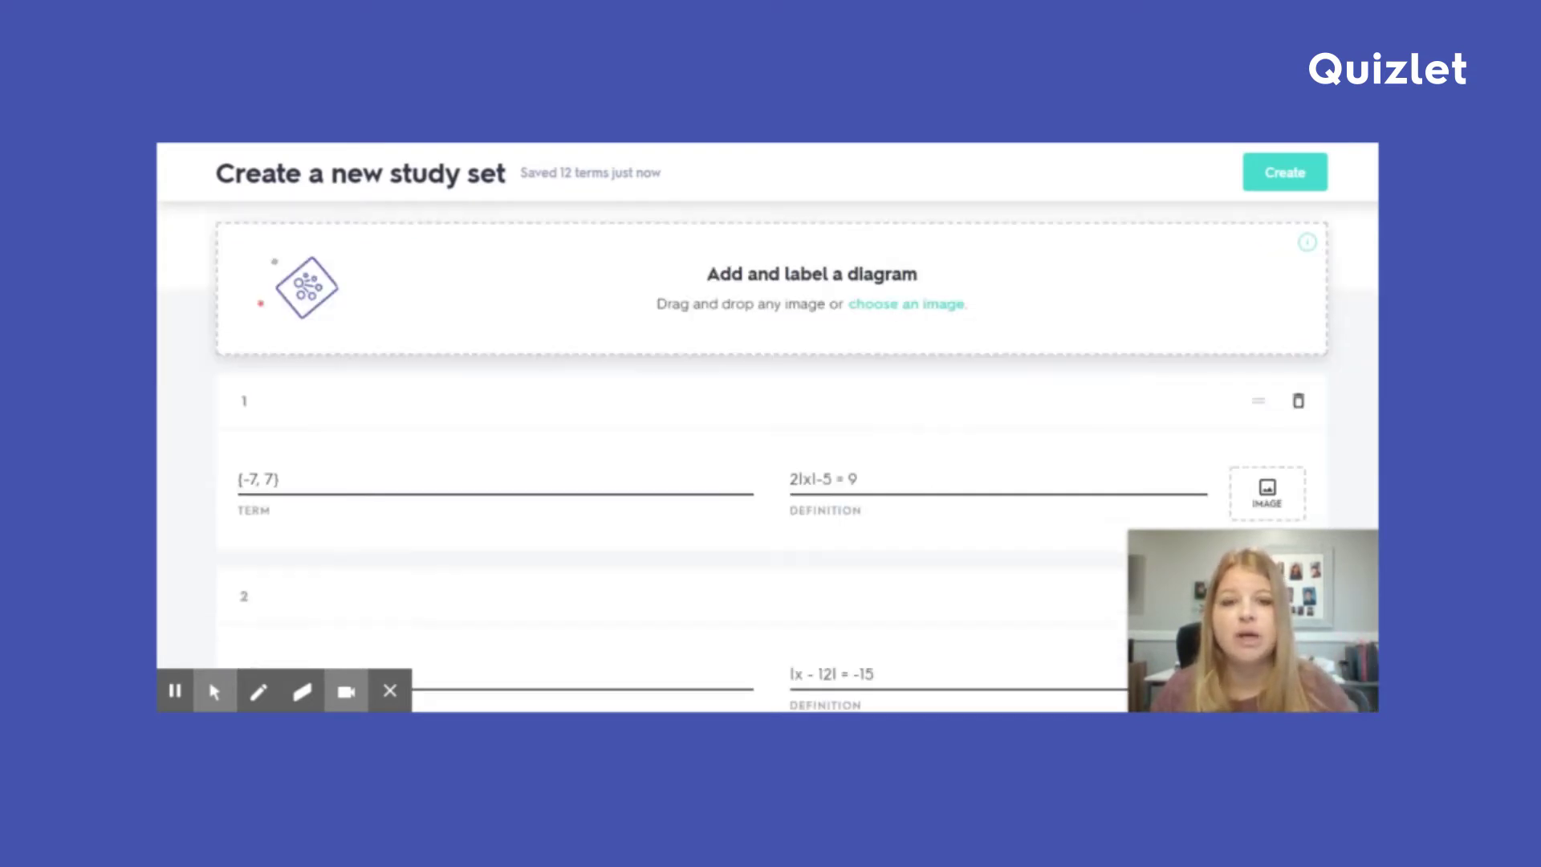
{"action": "left_click", "coordinate": [817, 478]}
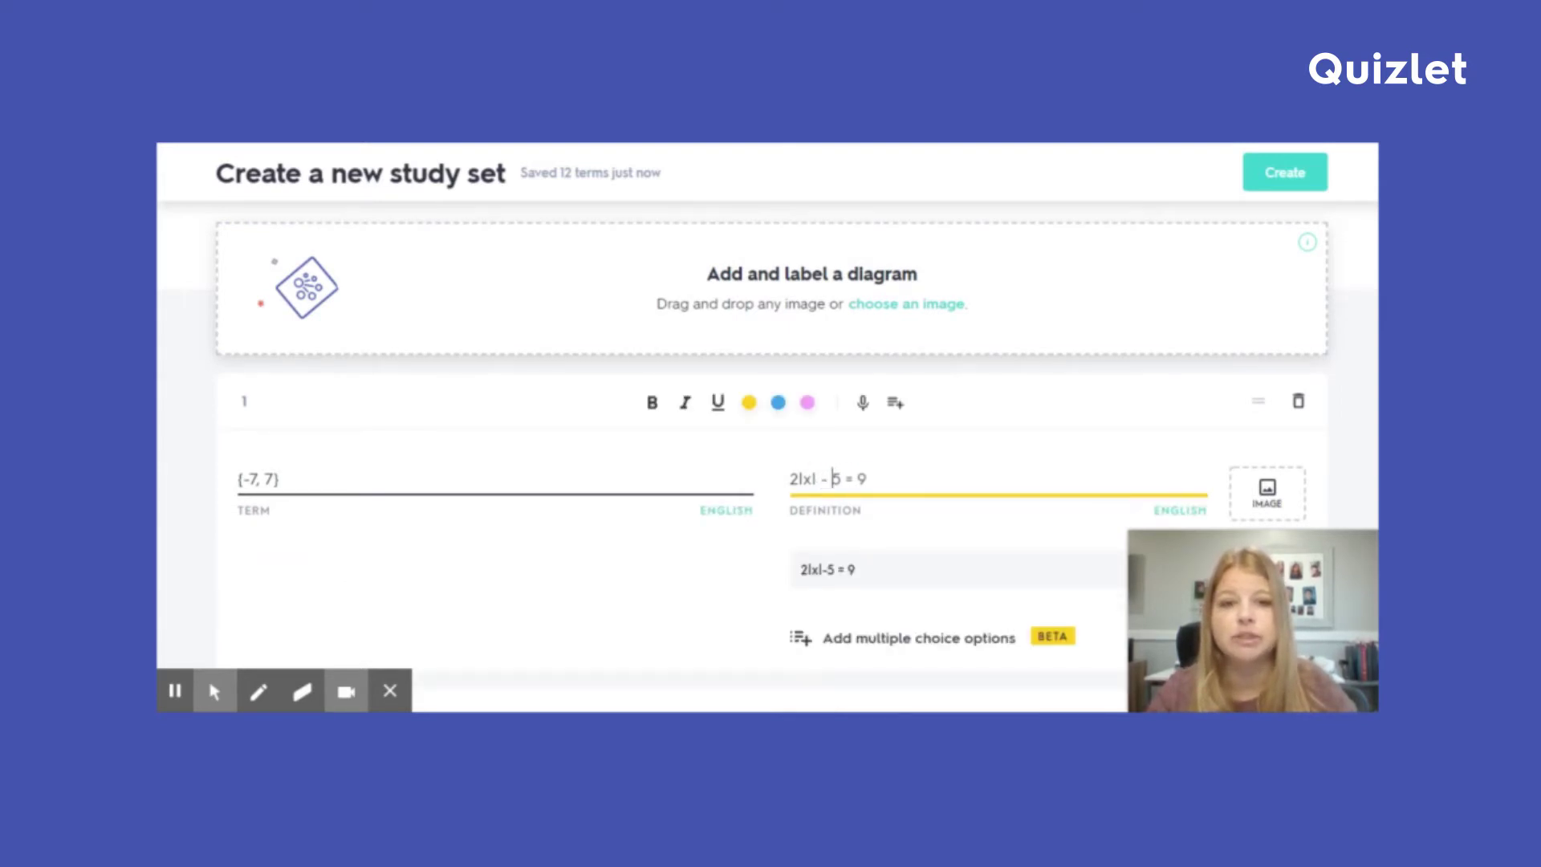
{"action": "scroll", "coordinate": [829, 479], "scroll_direction": "down", "scroll_amount": 3}
{"action": "scroll", "coordinate": [771, 437], "scroll_direction": "down", "scroll_amount": 4}
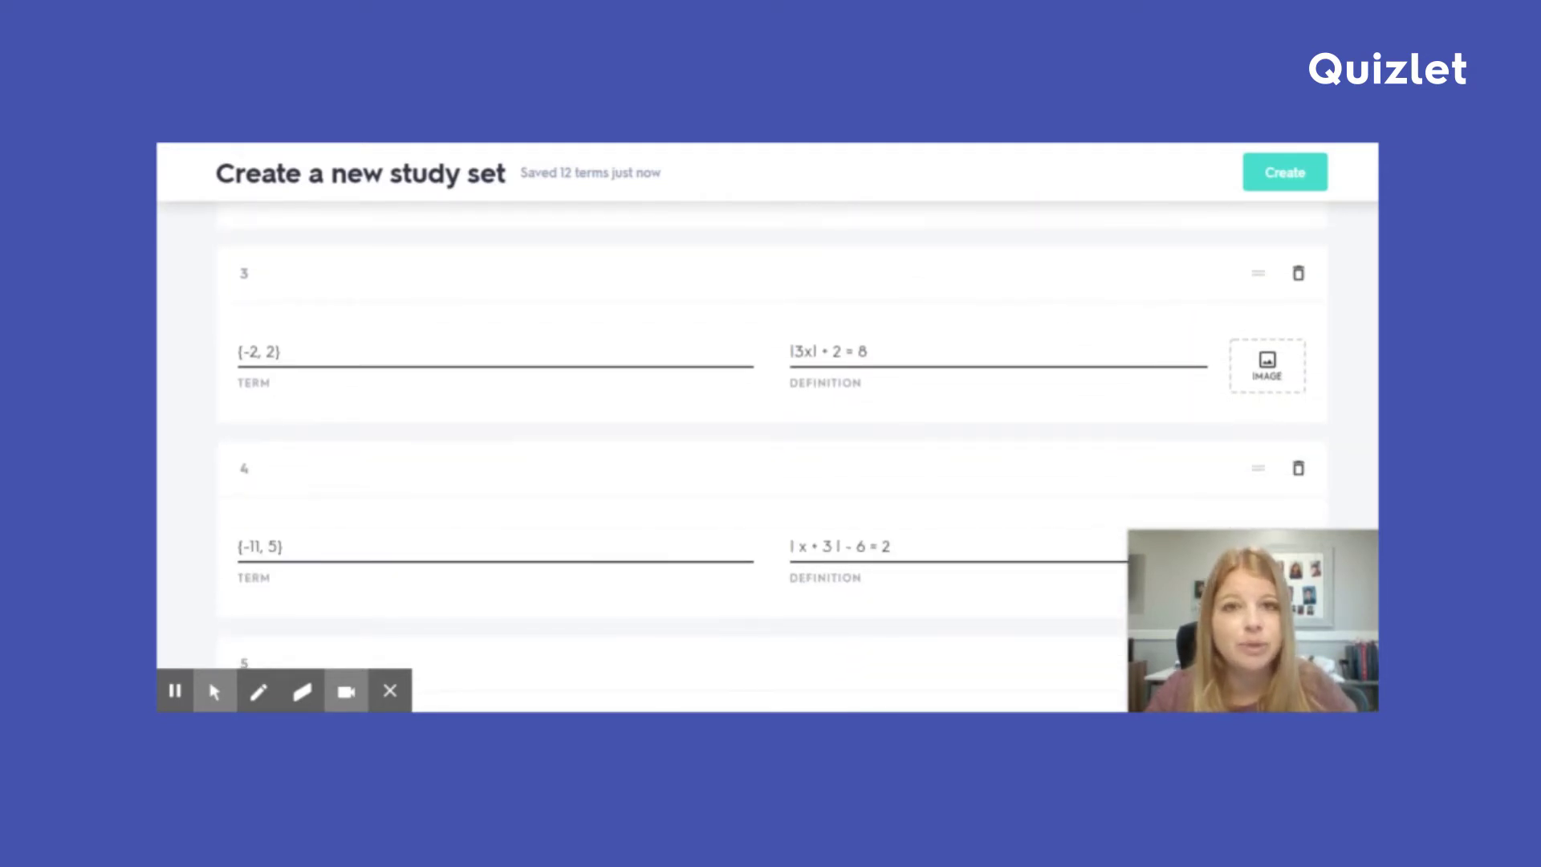
{"action": "scroll", "coordinate": [914, 543], "scroll_direction": "down", "scroll_amount": 4}
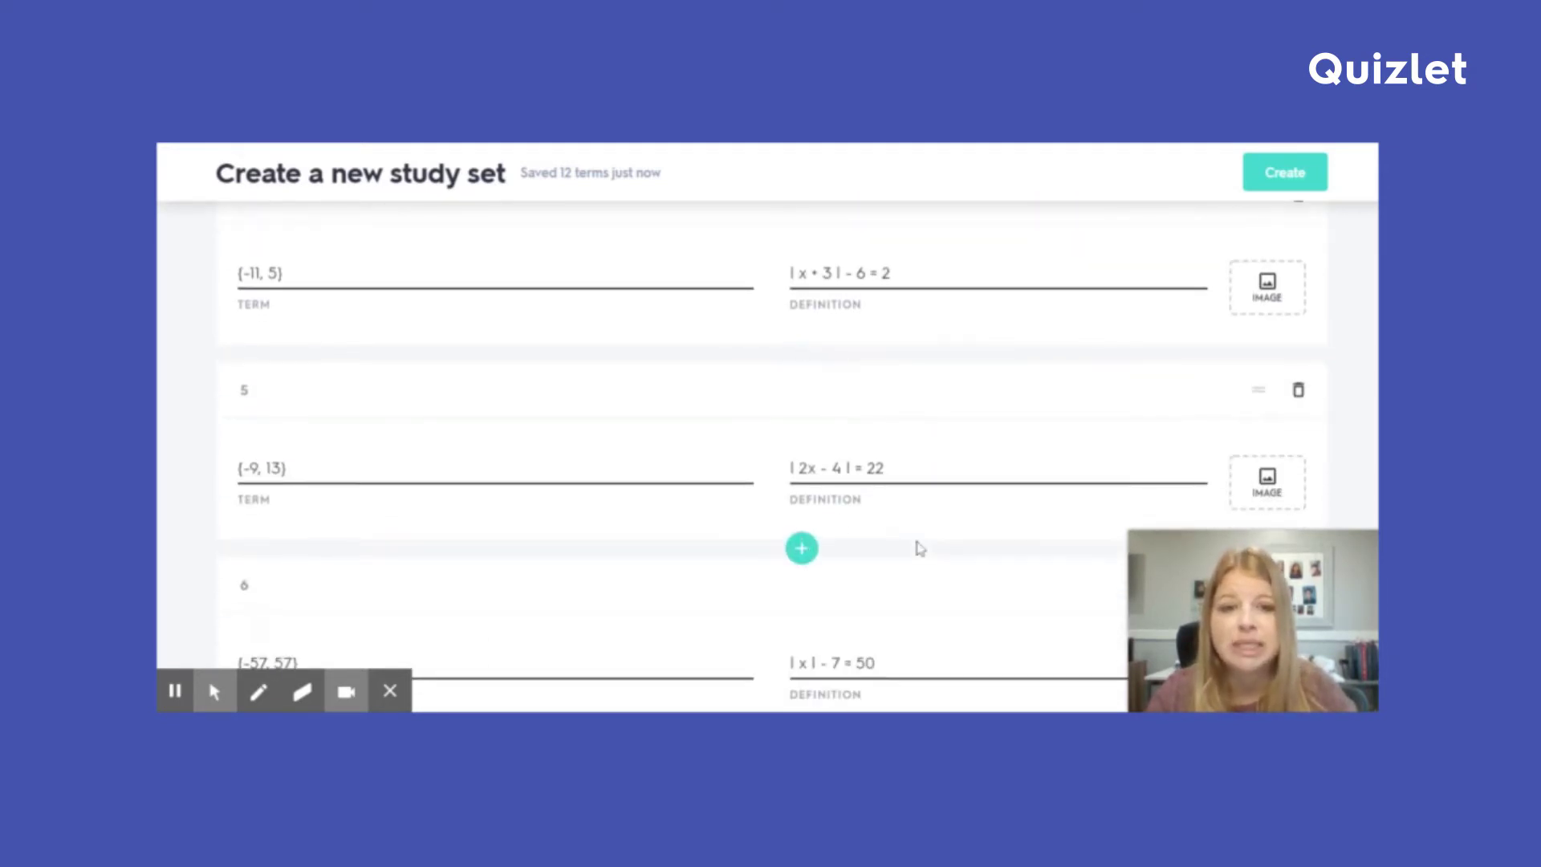
{"action": "scroll", "coordinate": [920, 549], "scroll_direction": "down", "scroll_amount": 2}
{"action": "scroll", "coordinate": [912, 540], "scroll_direction": "up", "scroll_amount": 12}
{"action": "scroll", "coordinate": [217, 366], "scroll_direction": "up", "scroll_amount": 5}
{"action": "scroll", "coordinate": [310, 516], "scroll_direction": "down", "scroll_amount": 1}
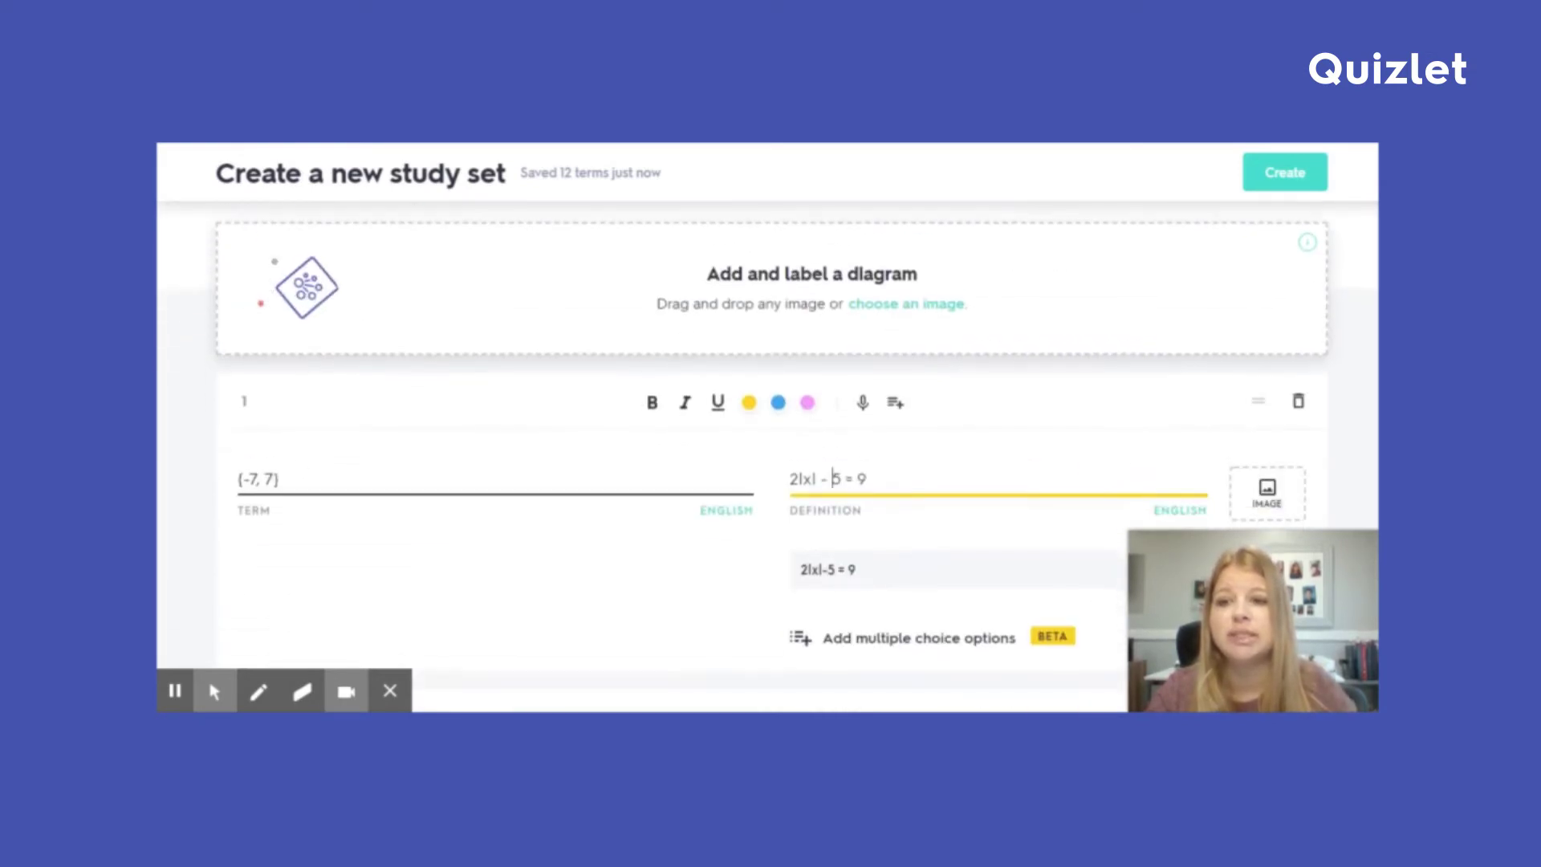
Step: Prefix 'x = ' to card 1's {-7, 7} and card 3's {-2, 2} answers
{"action": "left_click", "coordinate": [239, 479]}
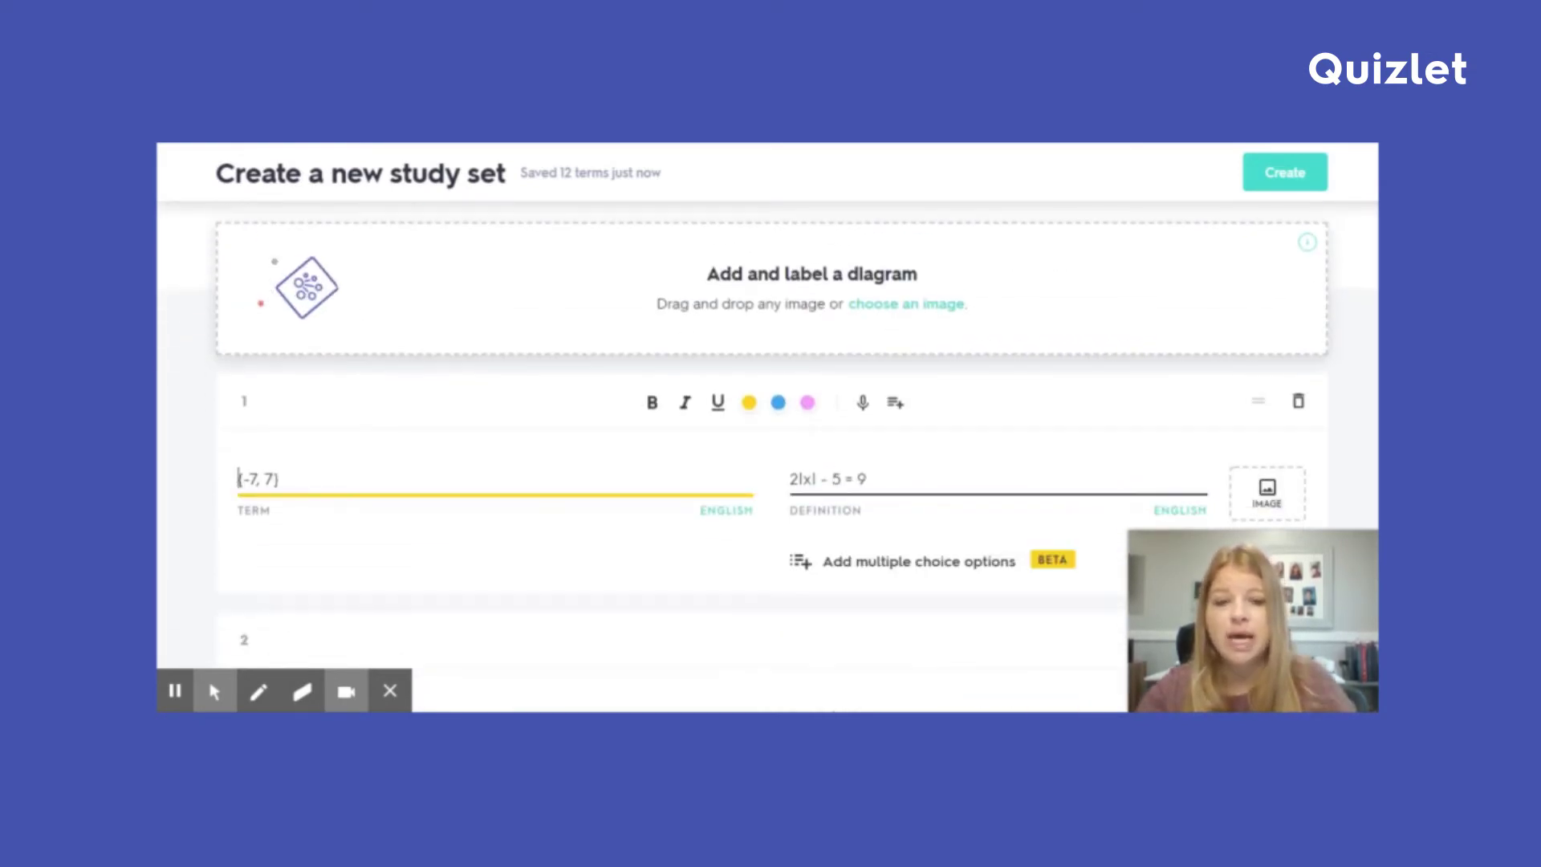
{"action": "type", "text": "x ="}
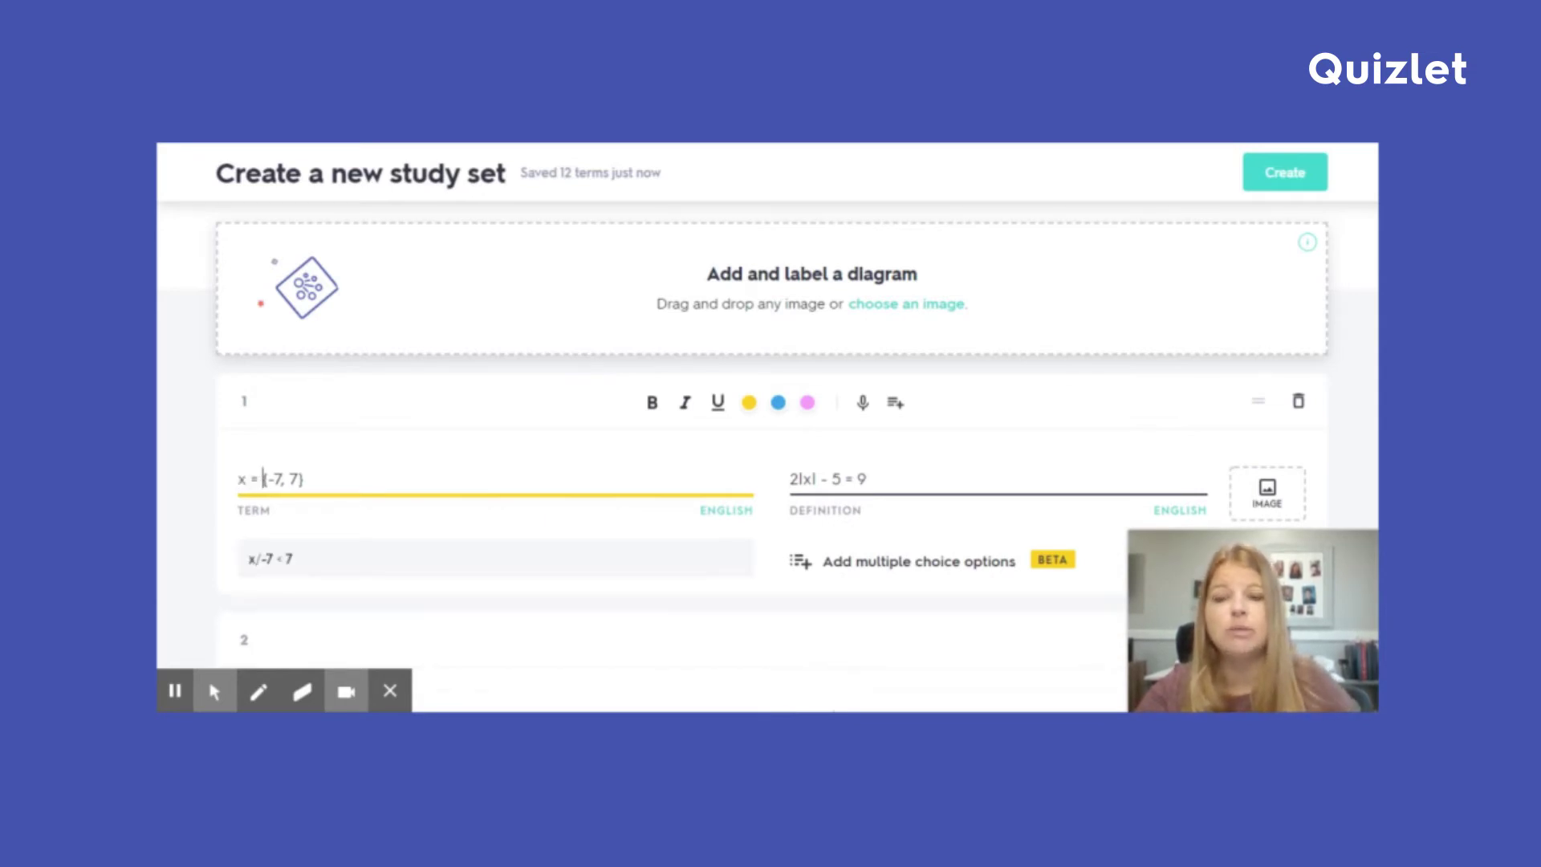
{"action": "scroll", "coordinate": [770, 433], "scroll_direction": "down", "scroll_amount": 2}
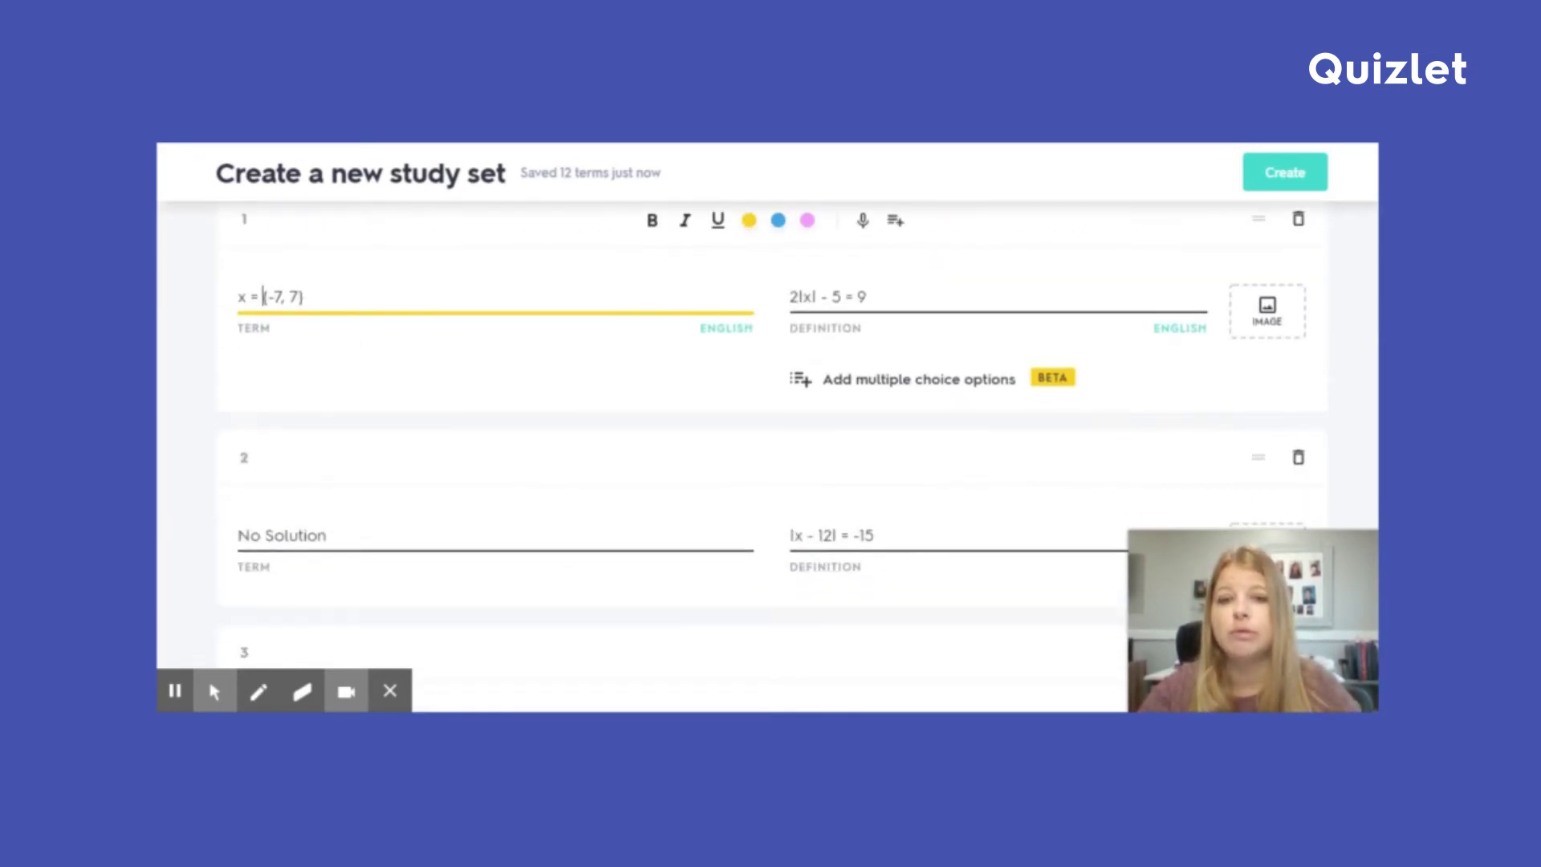
{"action": "scroll", "coordinate": [771, 433], "scroll_direction": "down", "scroll_amount": 2}
{"action": "left_click", "coordinate": [239, 548]}
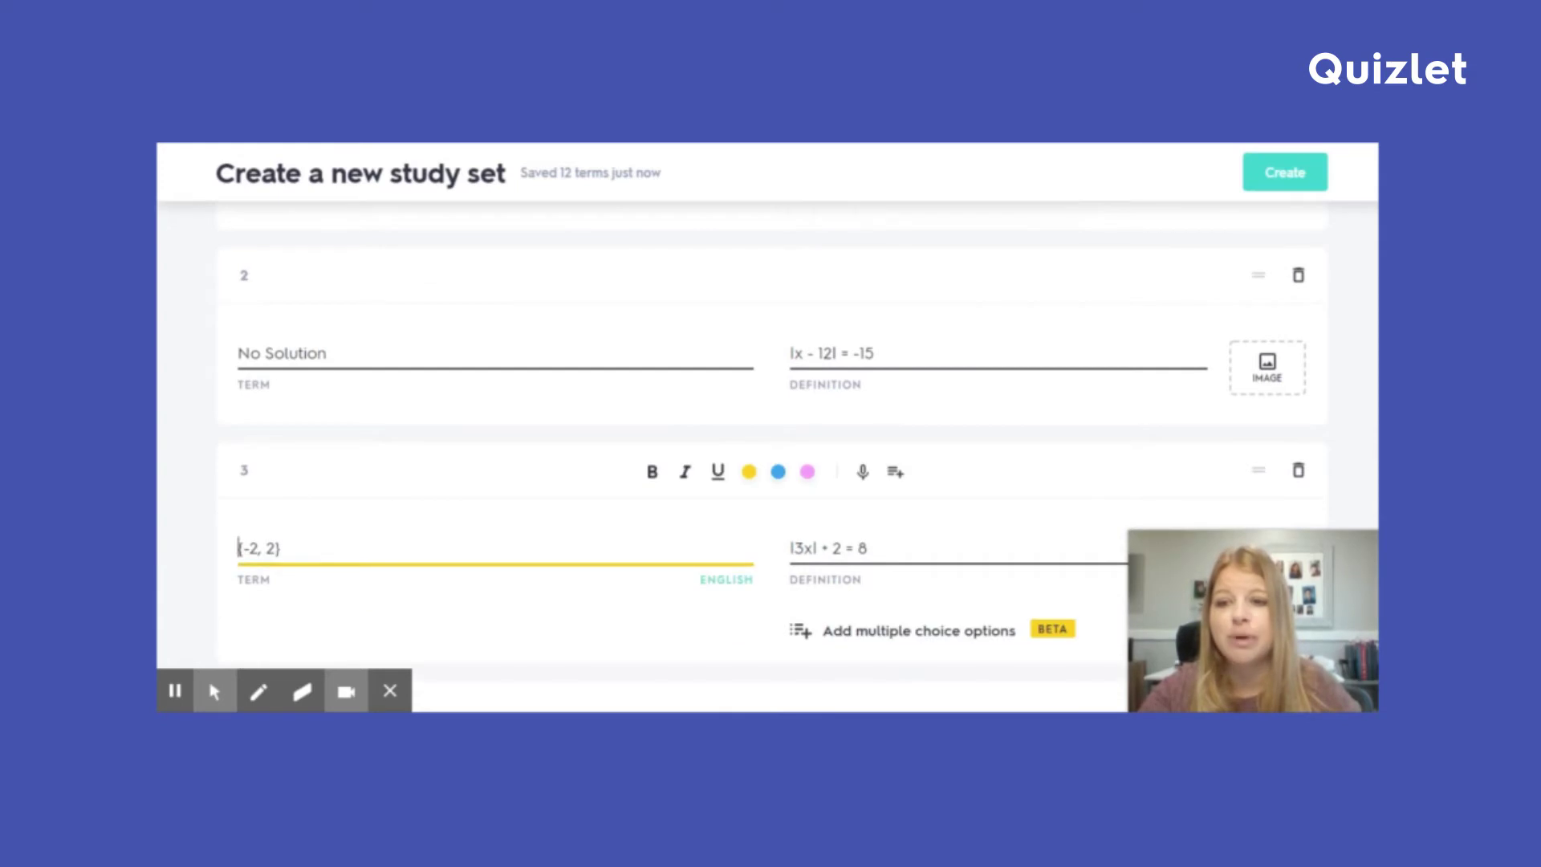
{"action": "type", "text": "x ="}
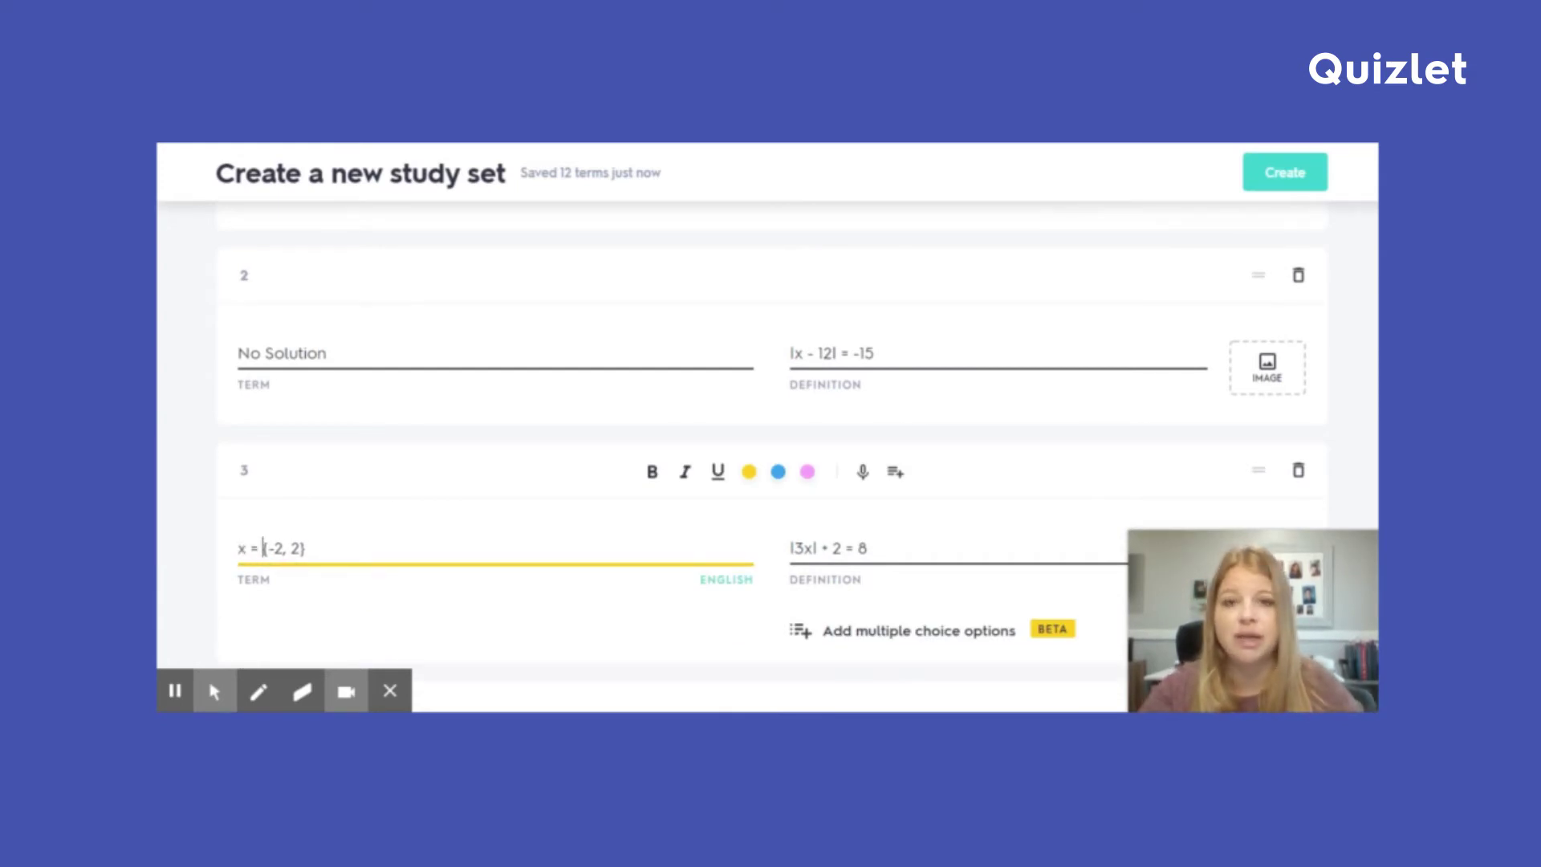
Step: Prefix 'x = ' to the answers of cards 4–6: {-11, 5}, {-9, 13}, {-57, 57}
{"action": "scroll", "coordinate": [406, 533], "scroll_direction": "down", "scroll_amount": 4}
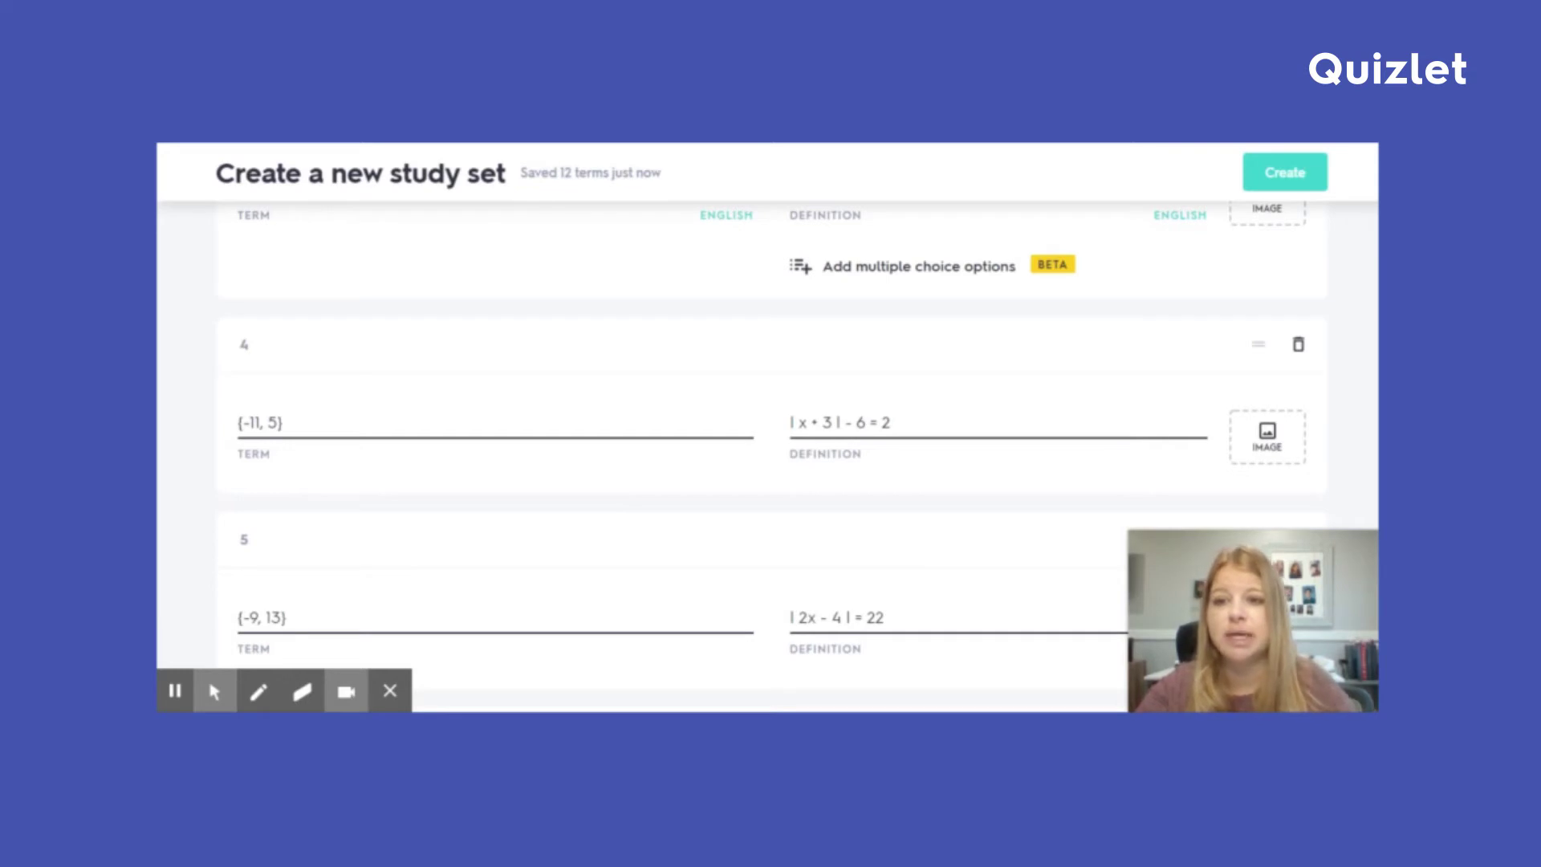
{"action": "left_click", "coordinate": [238, 422]}
{"action": "type", "text": "x ="}
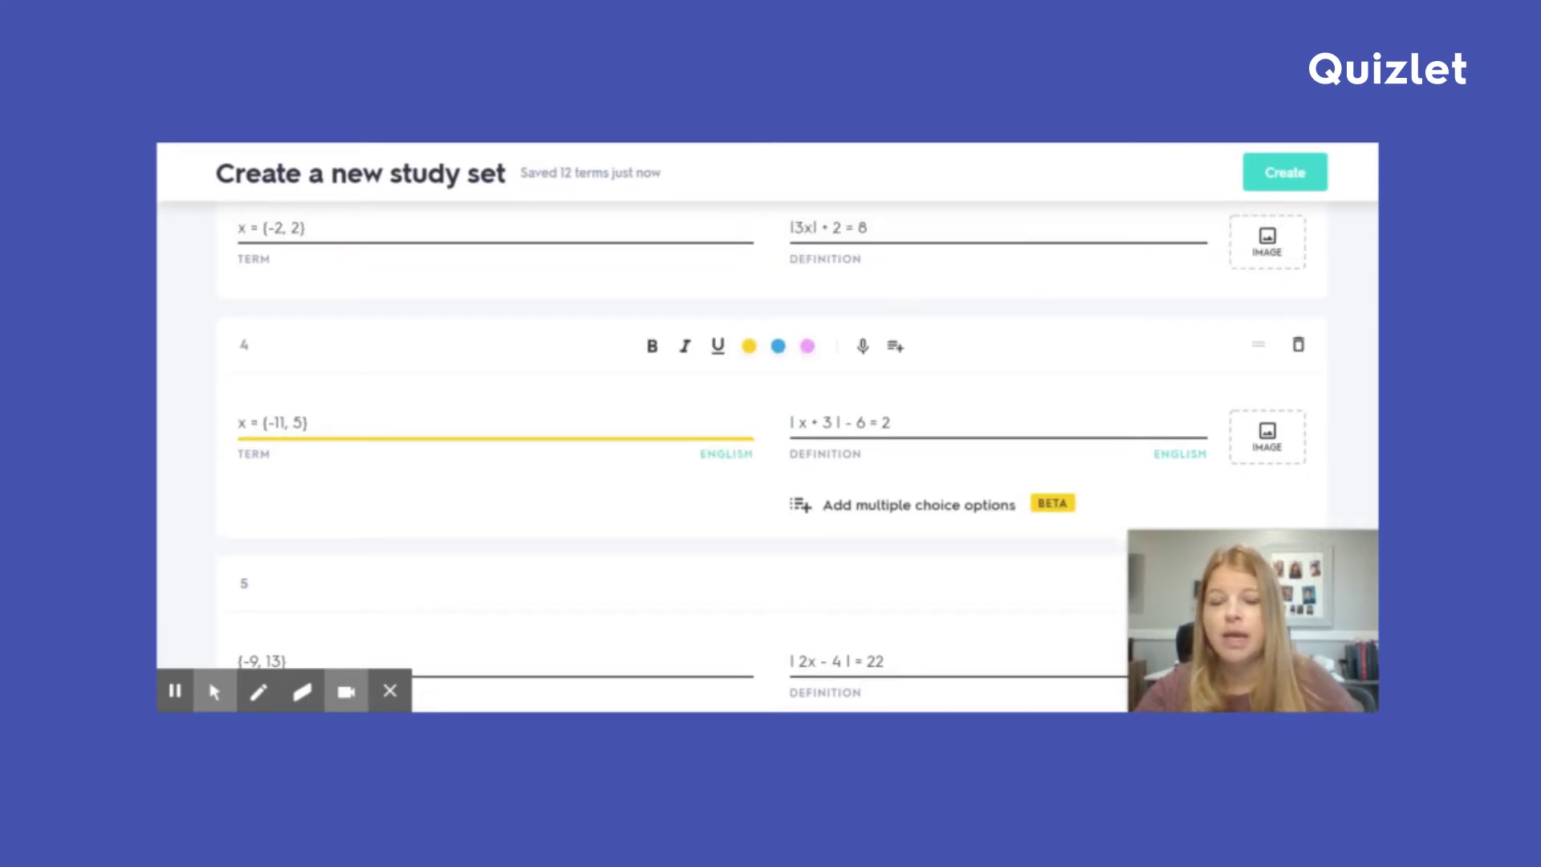
{"action": "scroll", "coordinate": [770, 449], "scroll_direction": "down", "scroll_amount": 2}
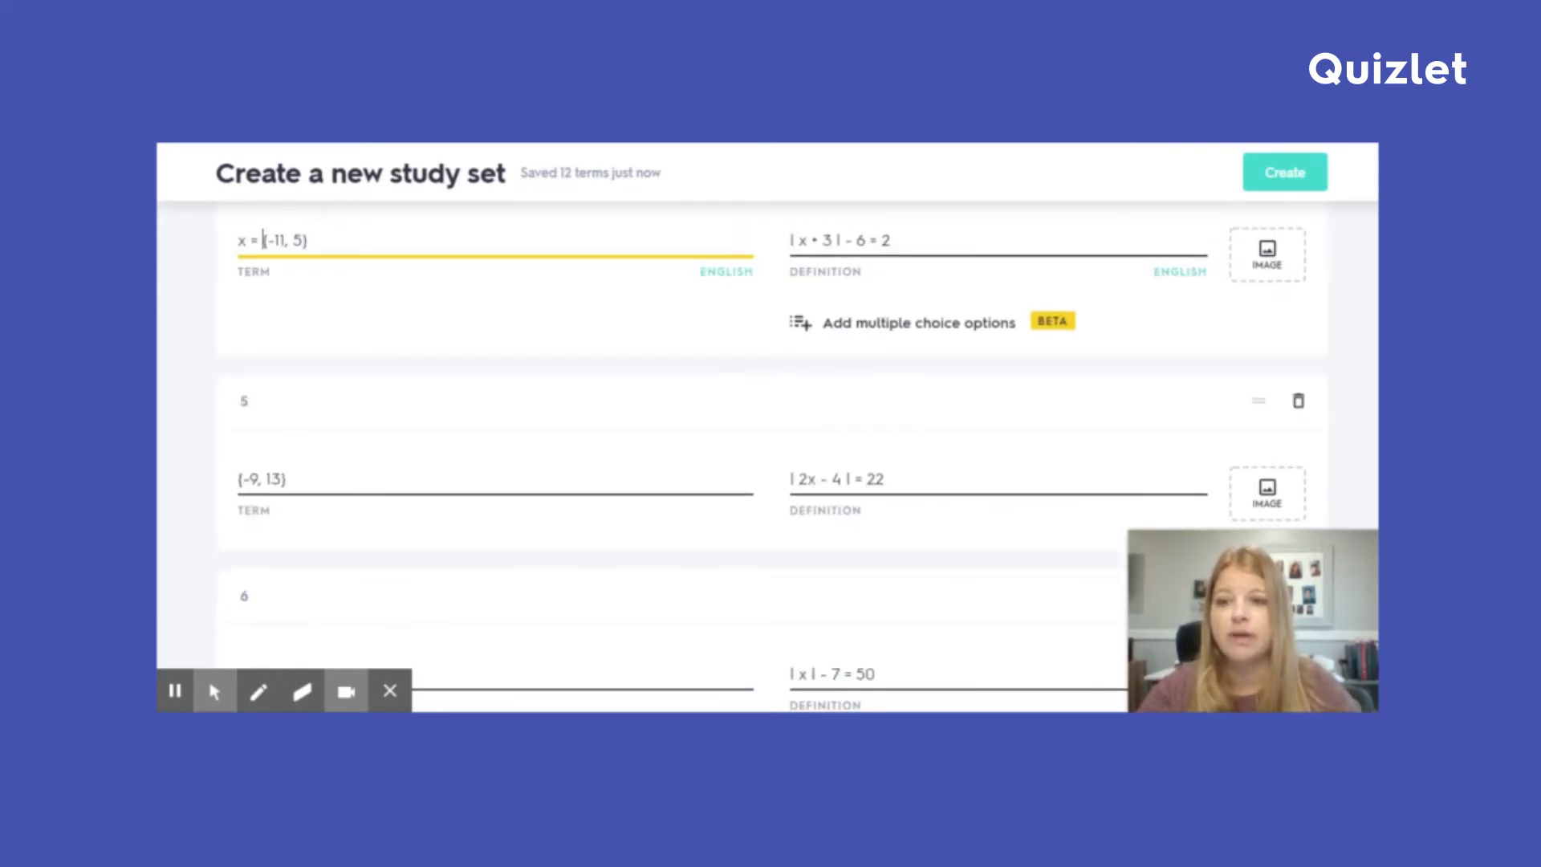
{"action": "left_click", "coordinate": [239, 479]}
{"action": "type", "text": "x ="}
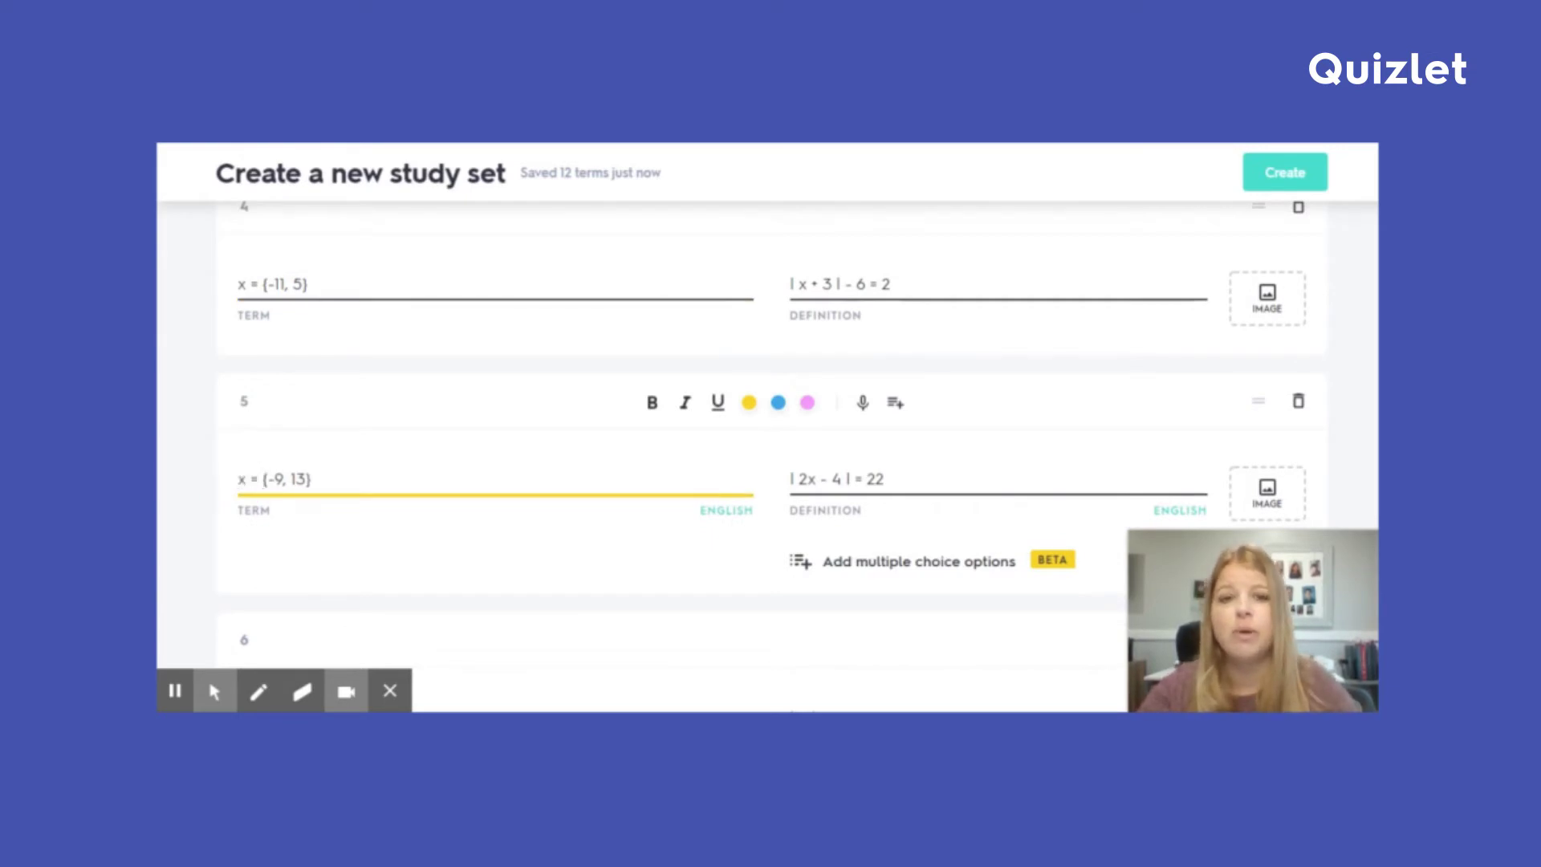
{"action": "scroll", "coordinate": [786, 361], "scroll_direction": "down", "scroll_amount": 1}
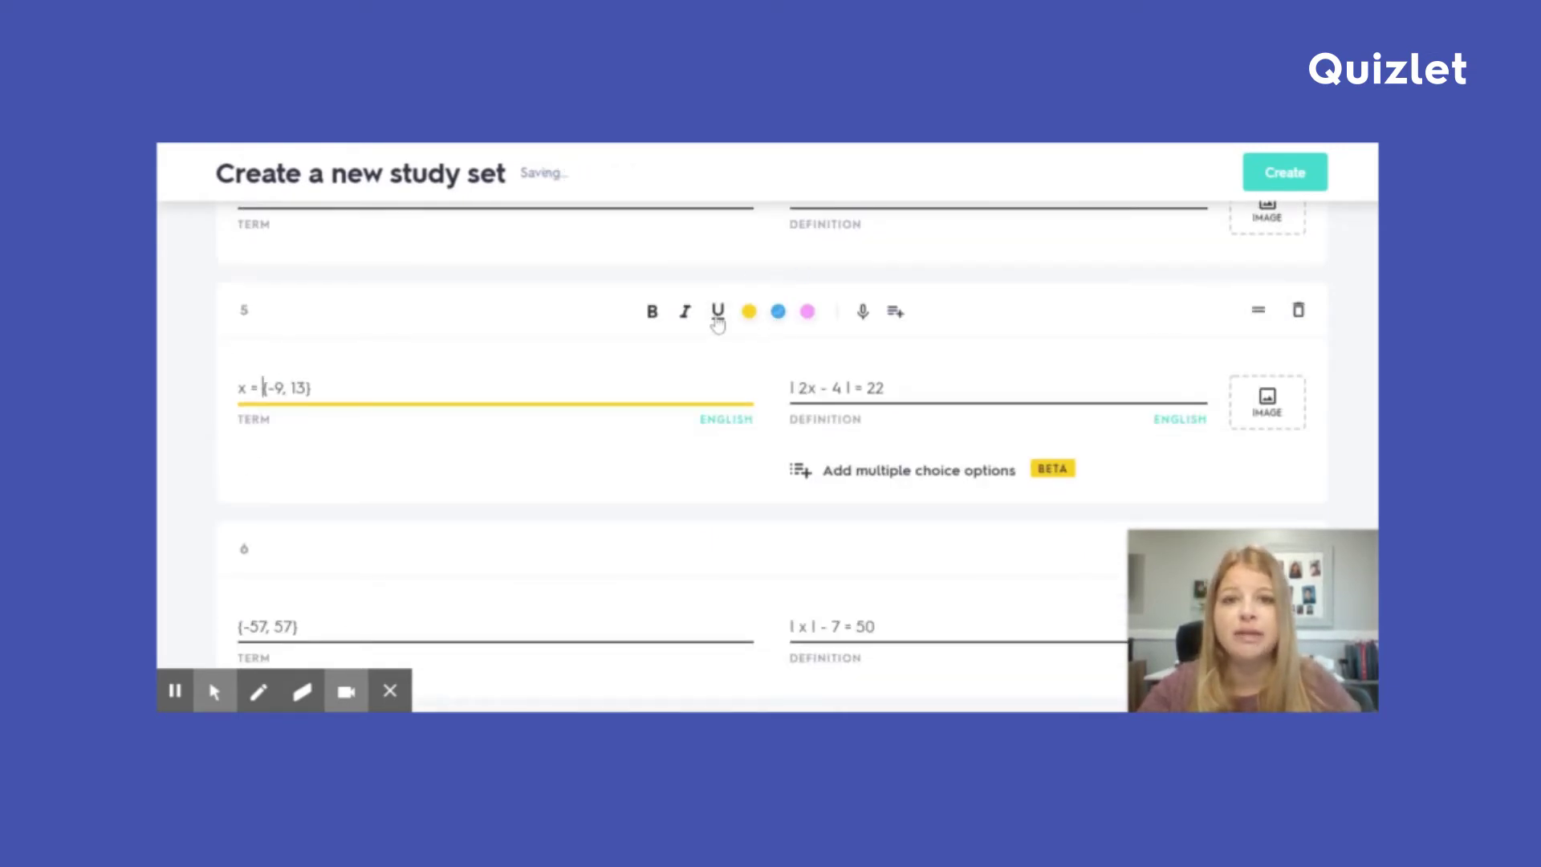
{"action": "scroll", "coordinate": [575, 426], "scroll_direction": "down", "scroll_amount": 2}
{"action": "left_click", "coordinate": [238, 444]}
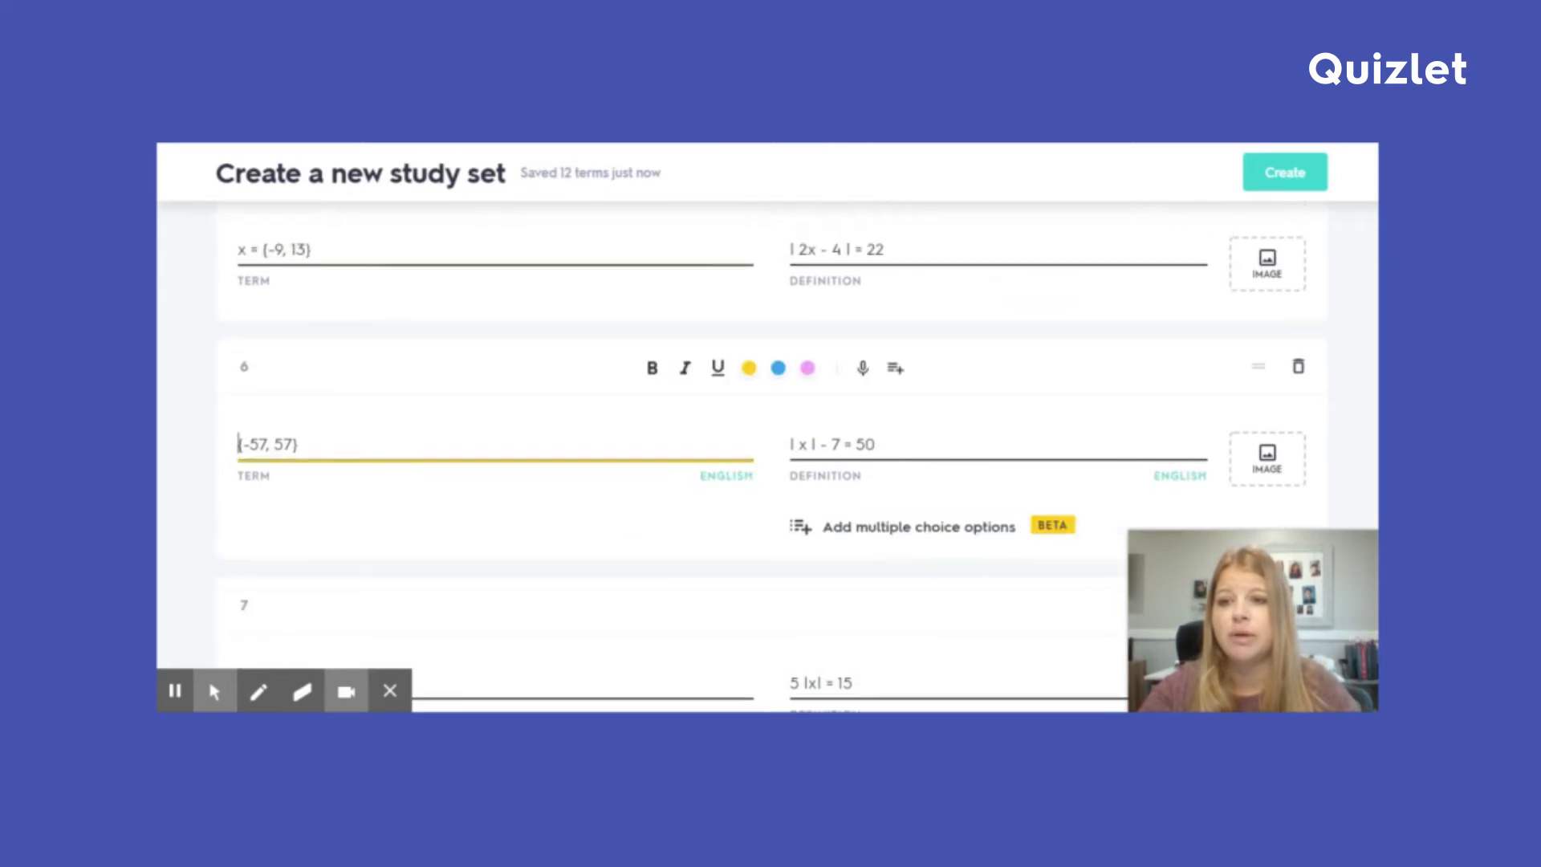
{"action": "type", "text": "x ="}
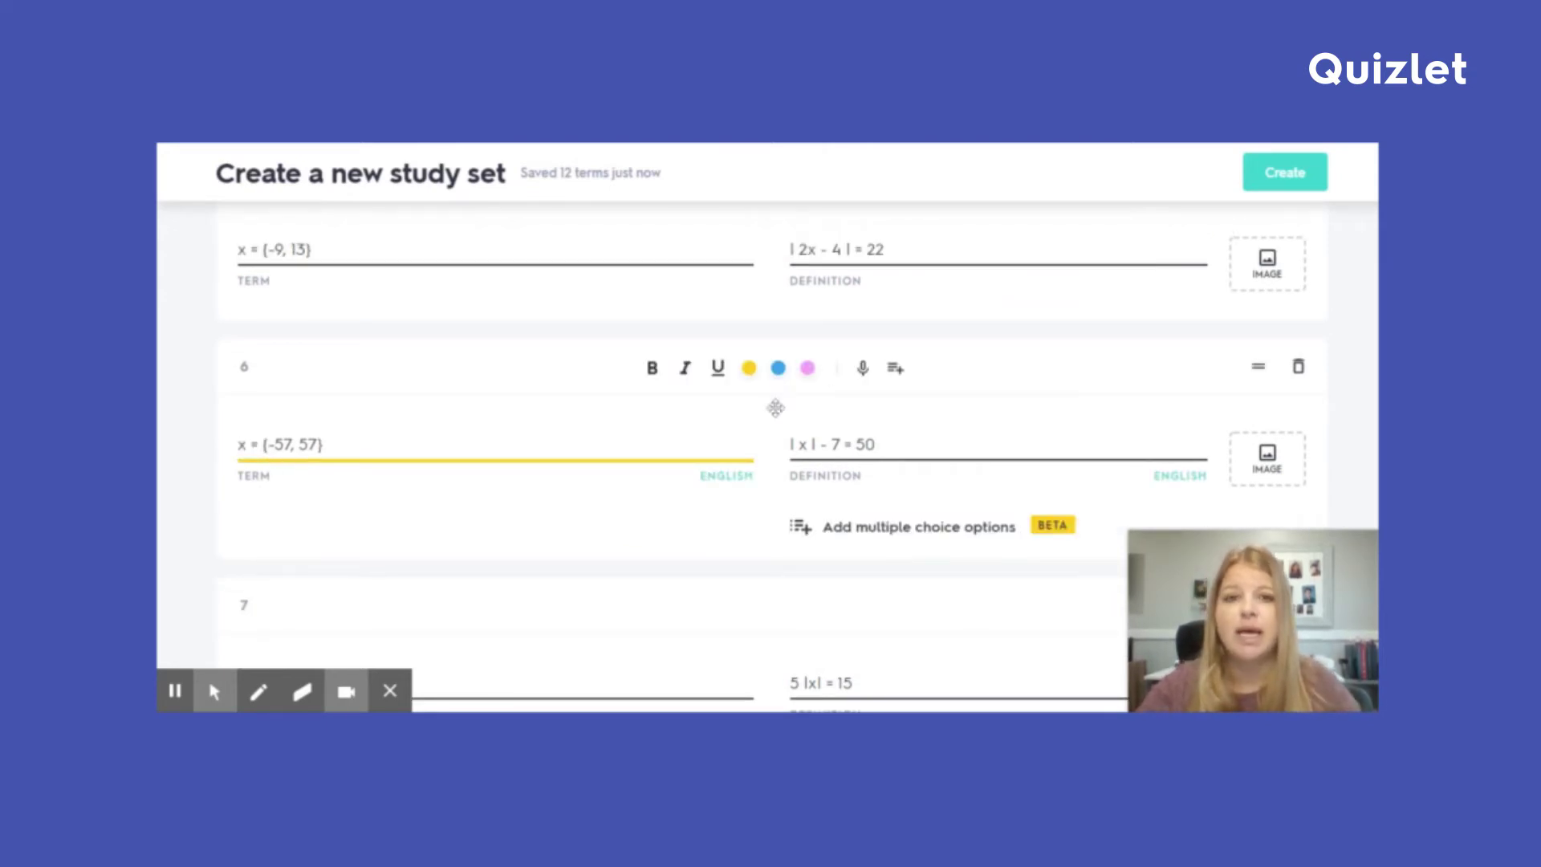
{"action": "scroll", "coordinate": [771, 449], "scroll_direction": "up", "scroll_amount": 5}
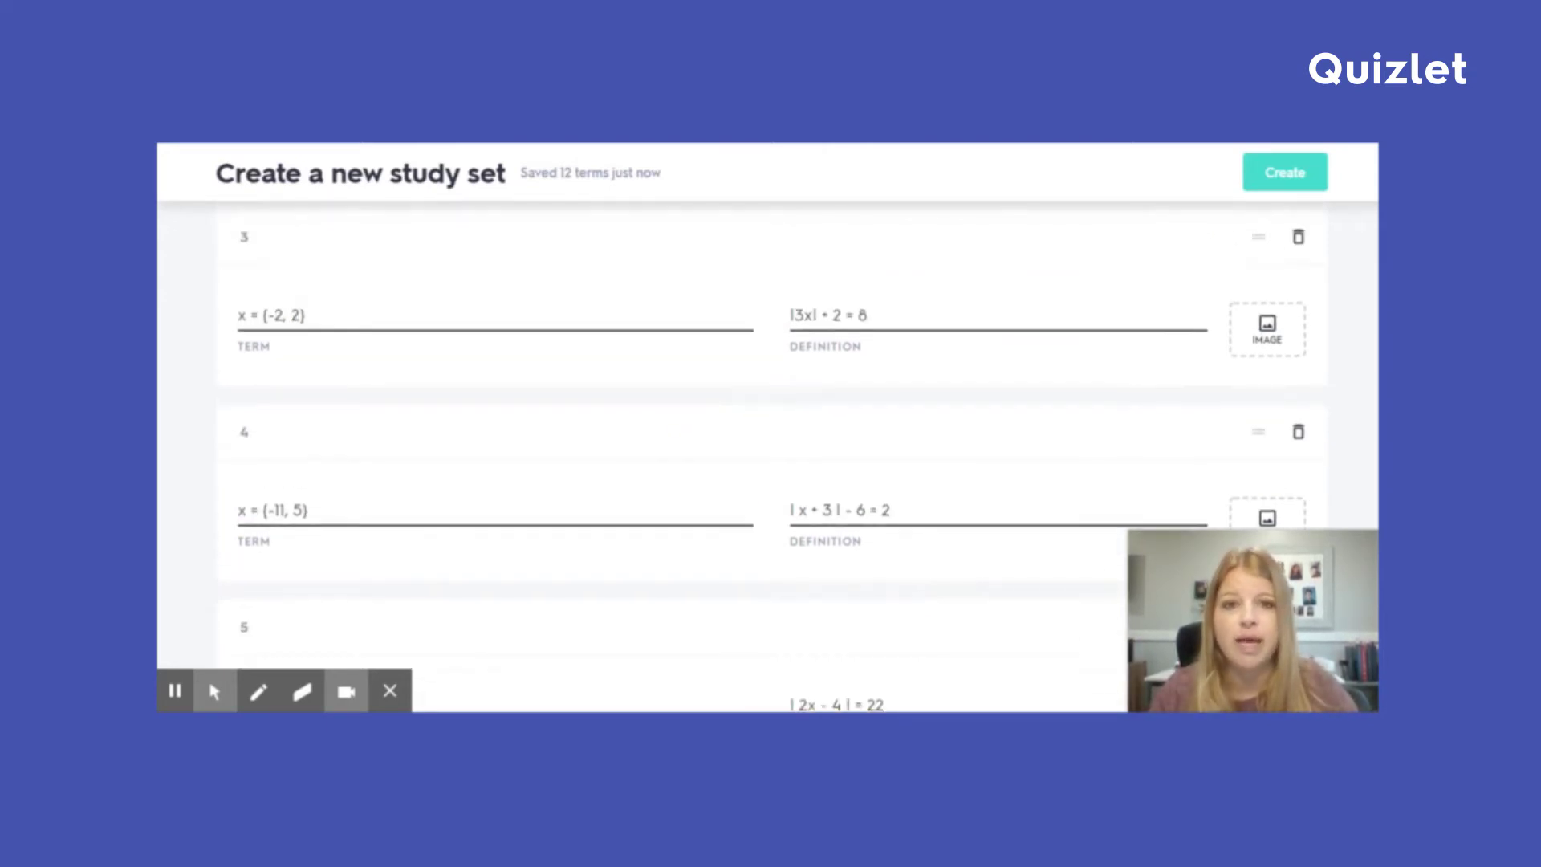
Step: Create the edited 12-term Solving Absolute Value Equations set
{"action": "scroll", "coordinate": [783, 481], "scroll_direction": "up", "scroll_amount": 6}
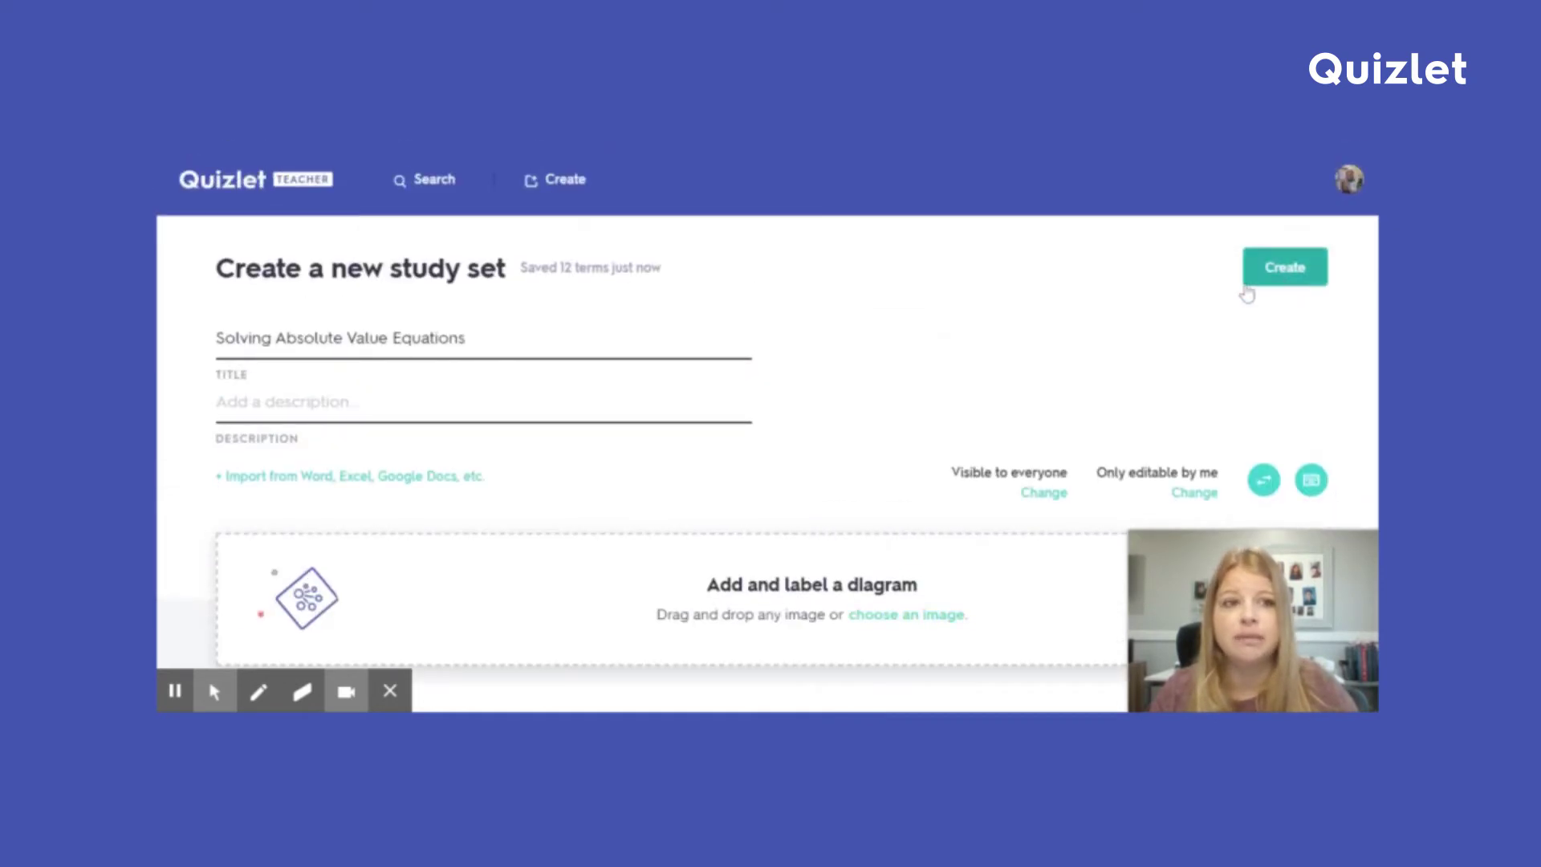
{"action": "left_click", "coordinate": [1276, 266]}
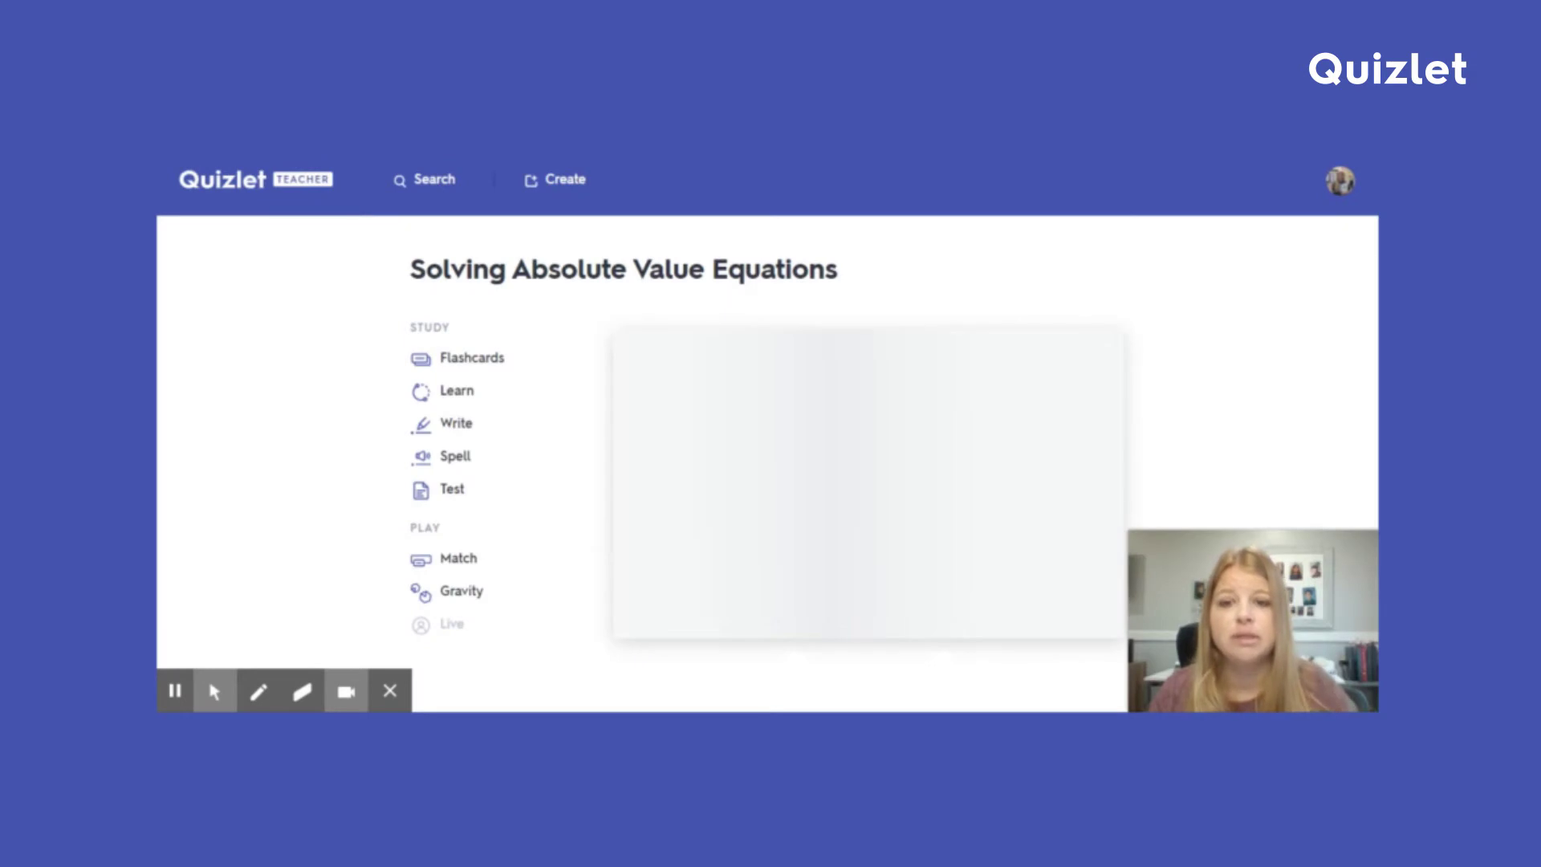
{"action": "scroll", "coordinate": [754, 377], "scroll_direction": "down", "scroll_amount": 1}
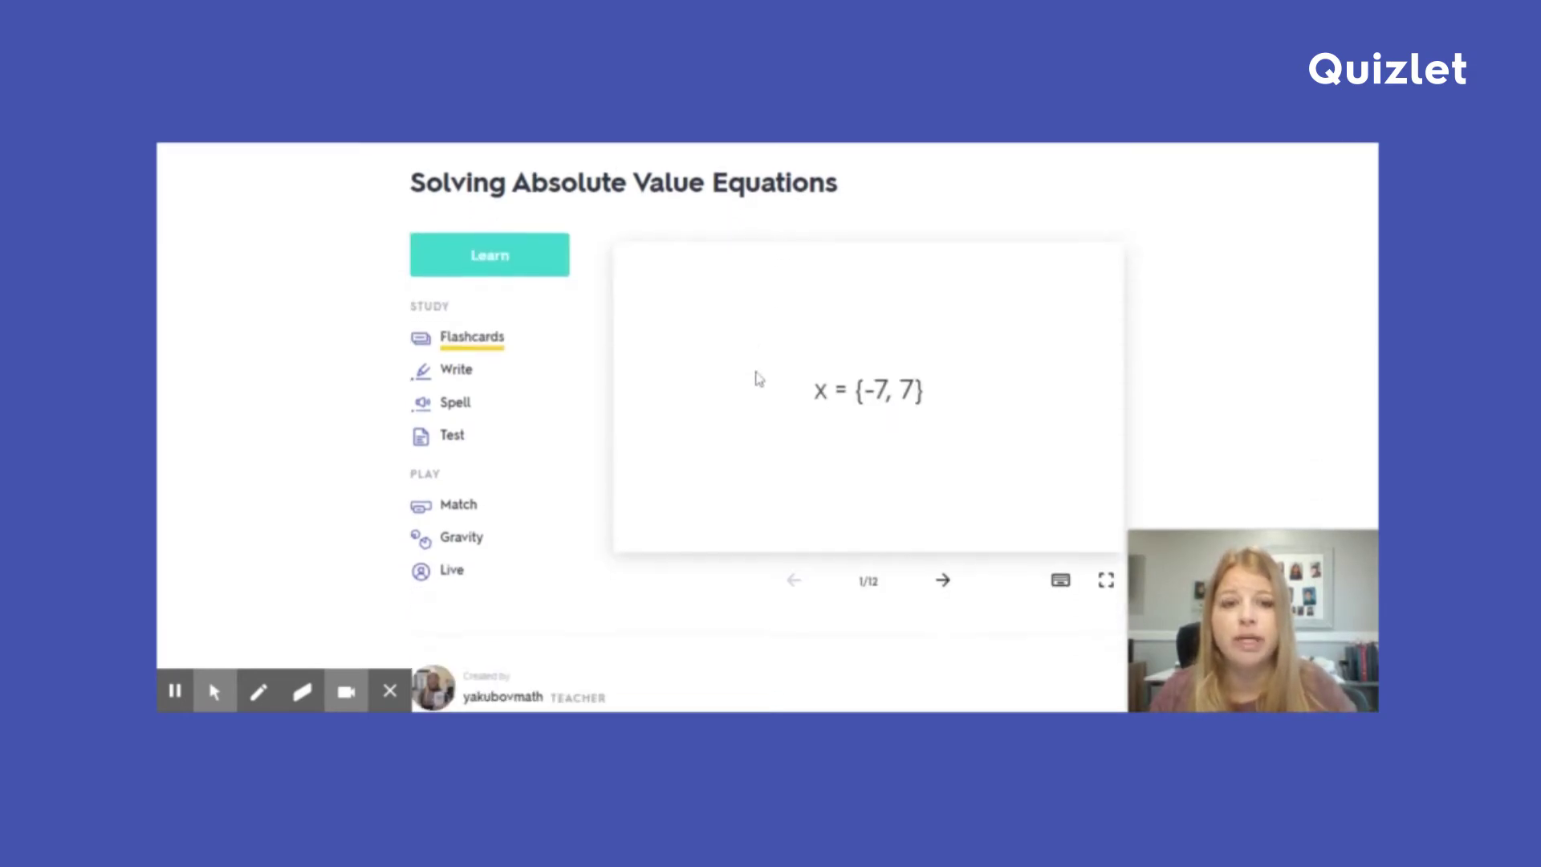
{"action": "scroll", "coordinate": [754, 378], "scroll_direction": "down", "scroll_amount": 1}
{"action": "scroll", "coordinate": [798, 401], "scroll_direction": "up", "scroll_amount": 1}
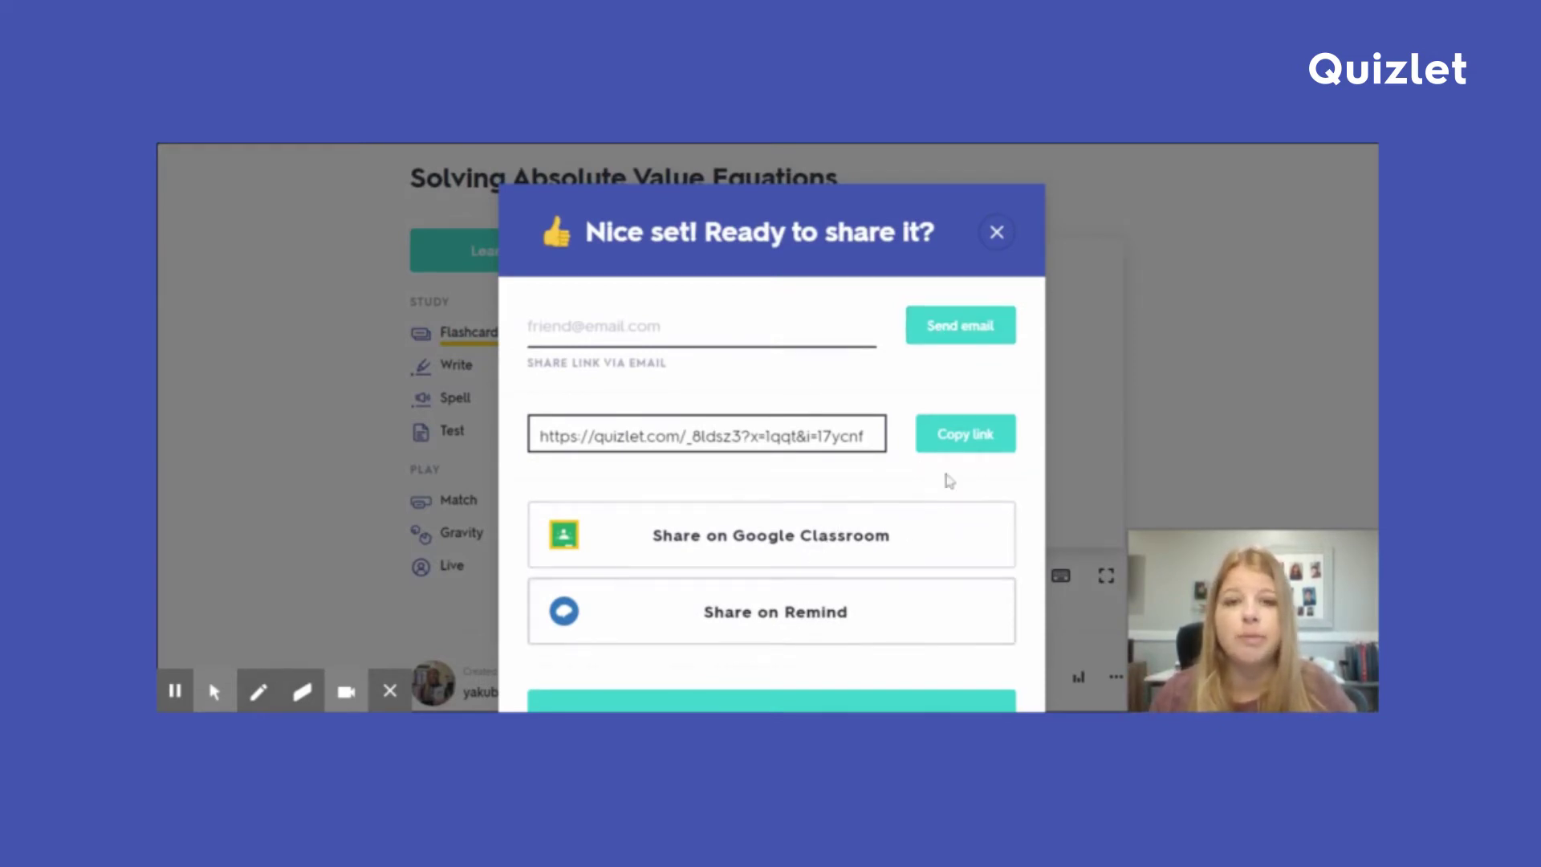
Step: Dismiss the 'Nice set! Ready to share it?' prompt and review the terms in the set
{"action": "left_click", "coordinate": [999, 234]}
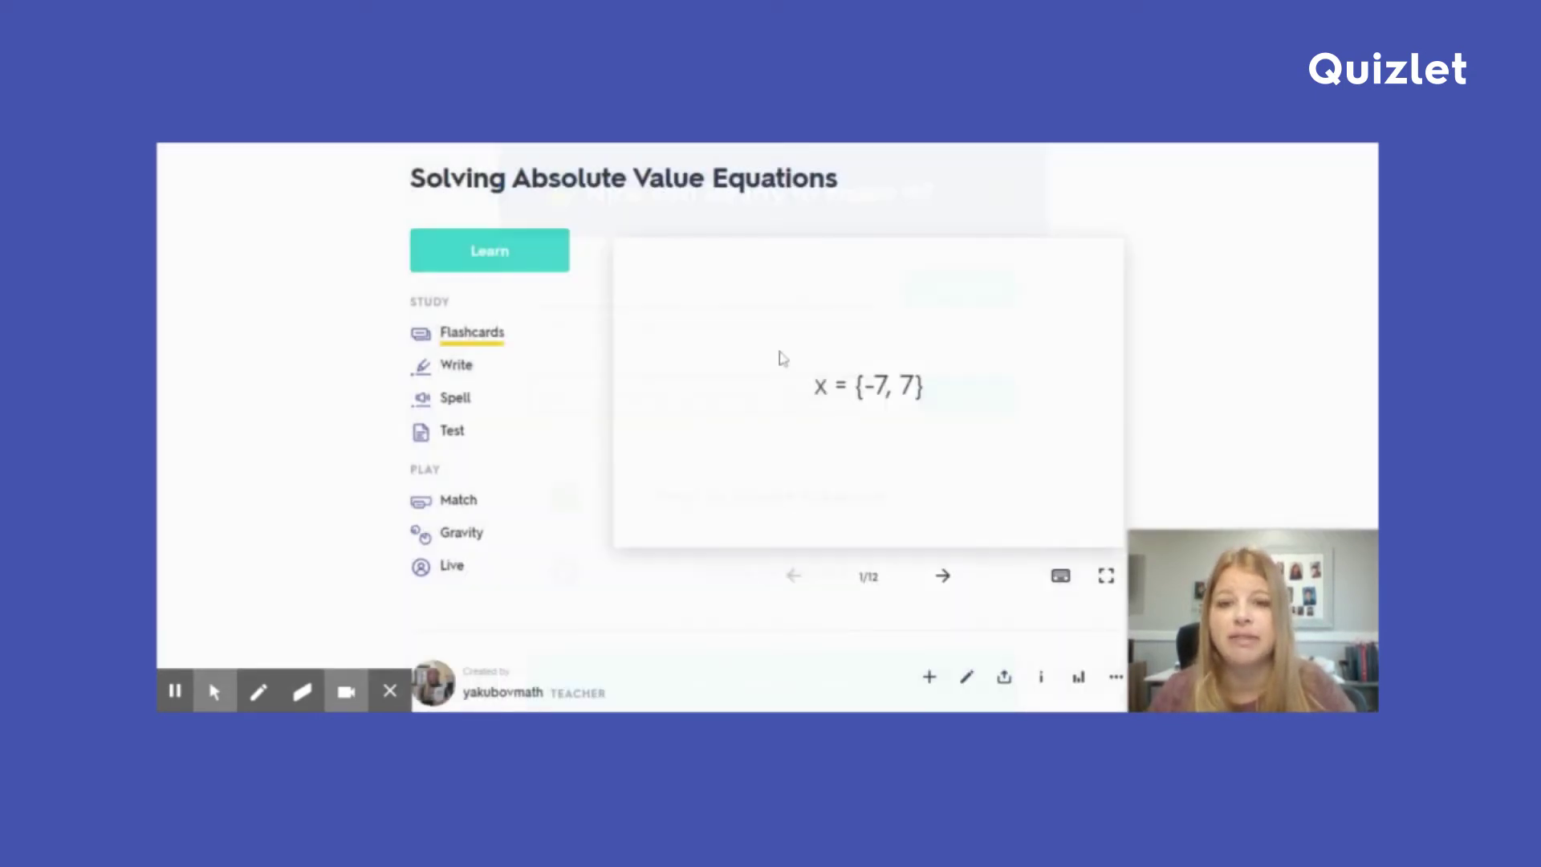
{"action": "scroll", "coordinate": [554, 421], "scroll_direction": "down", "scroll_amount": 3}
{"action": "scroll", "coordinate": [497, 455], "scroll_direction": "down", "scroll_amount": 1}
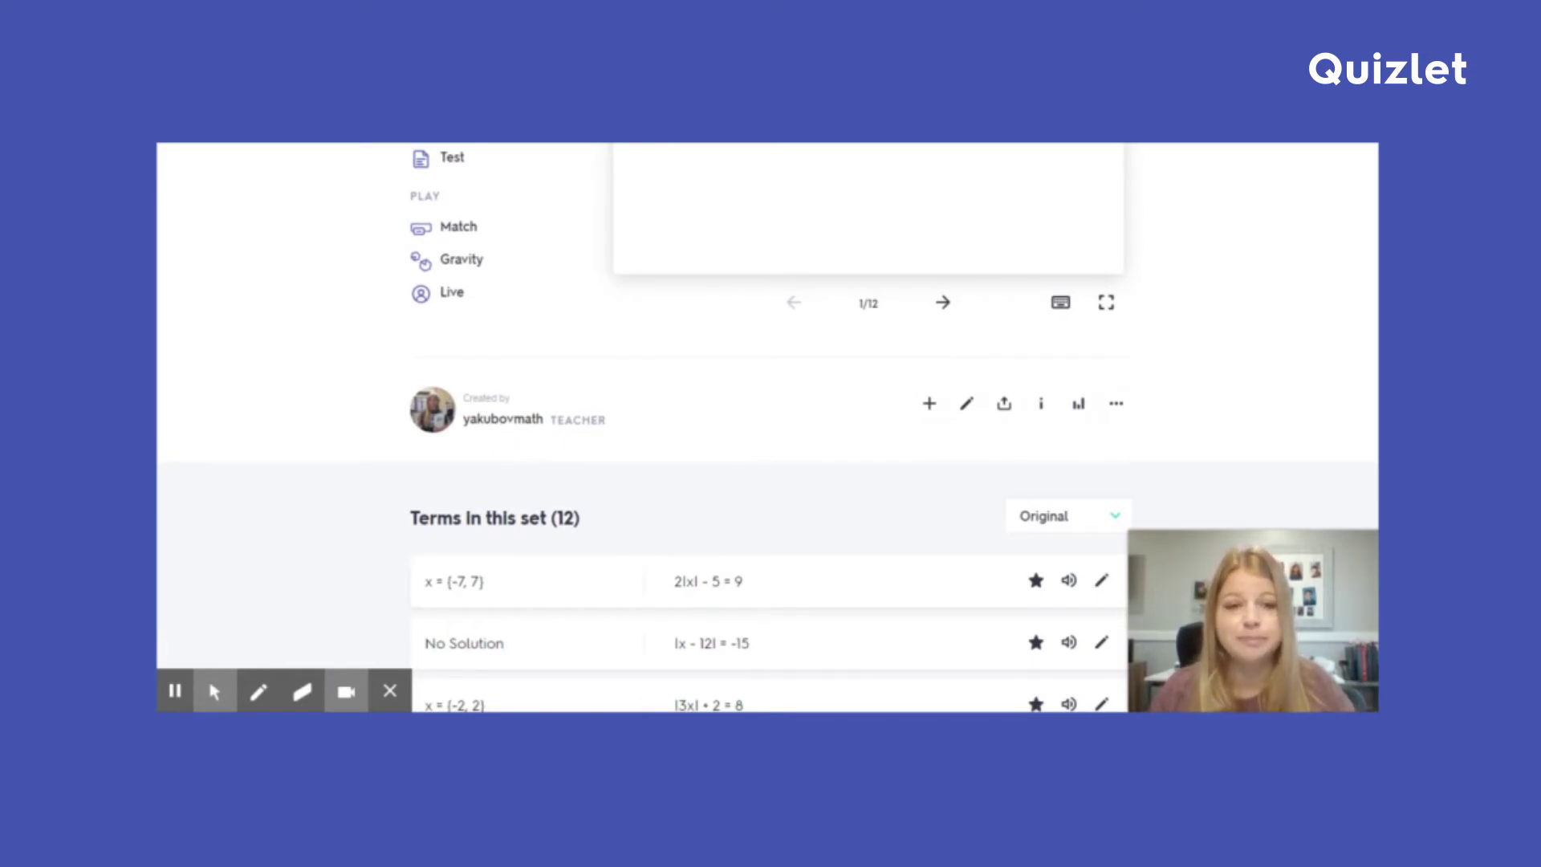
{"action": "scroll", "coordinate": [929, 486], "scroll_direction": "down", "scroll_amount": 1}
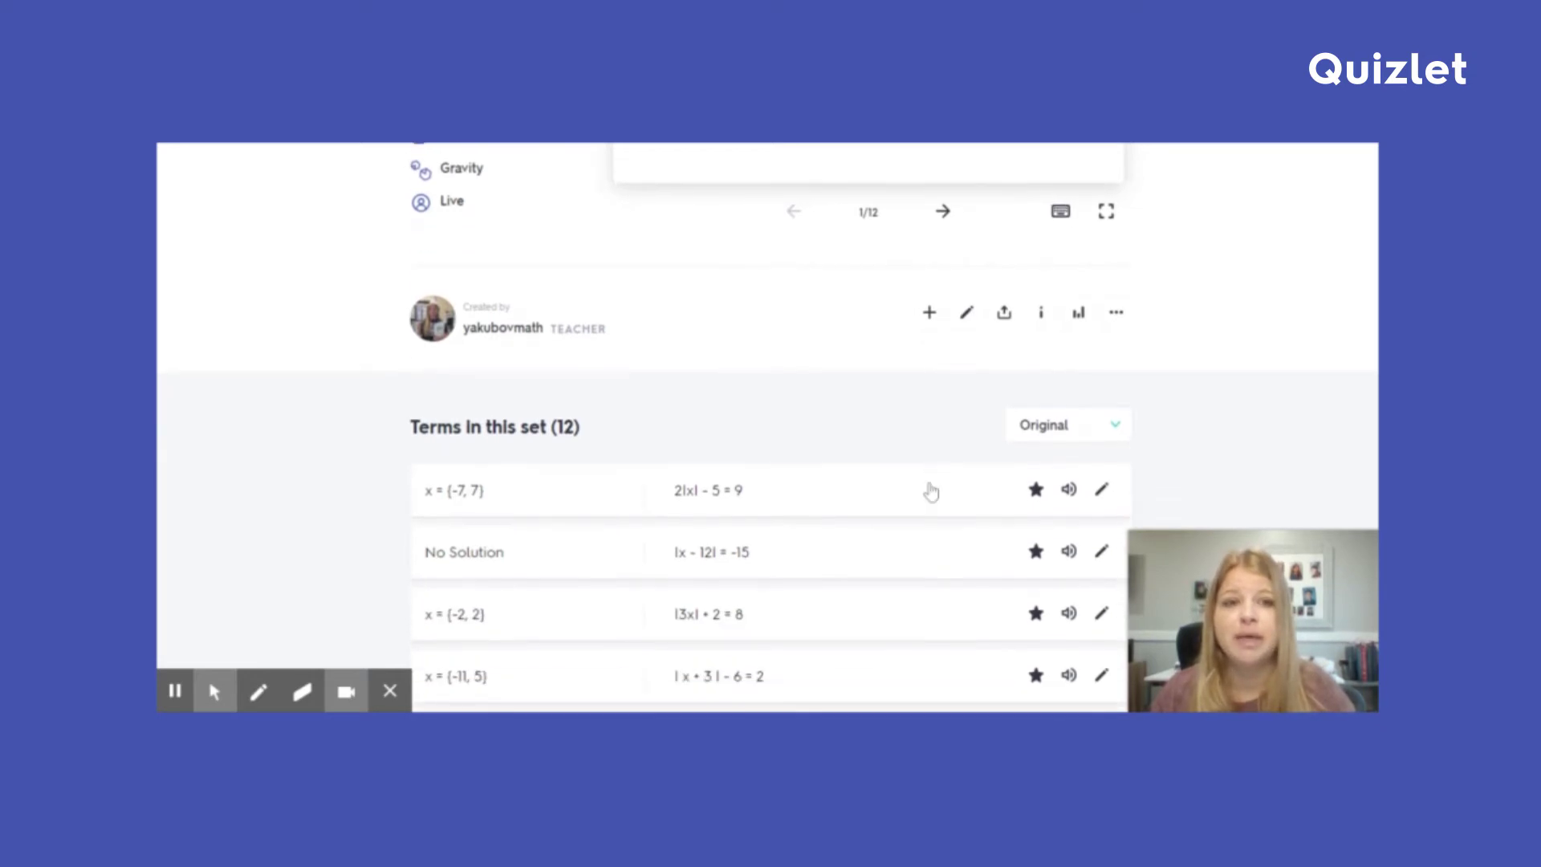
{"action": "scroll", "coordinate": [931, 491], "scroll_direction": "up", "scroll_amount": 5}
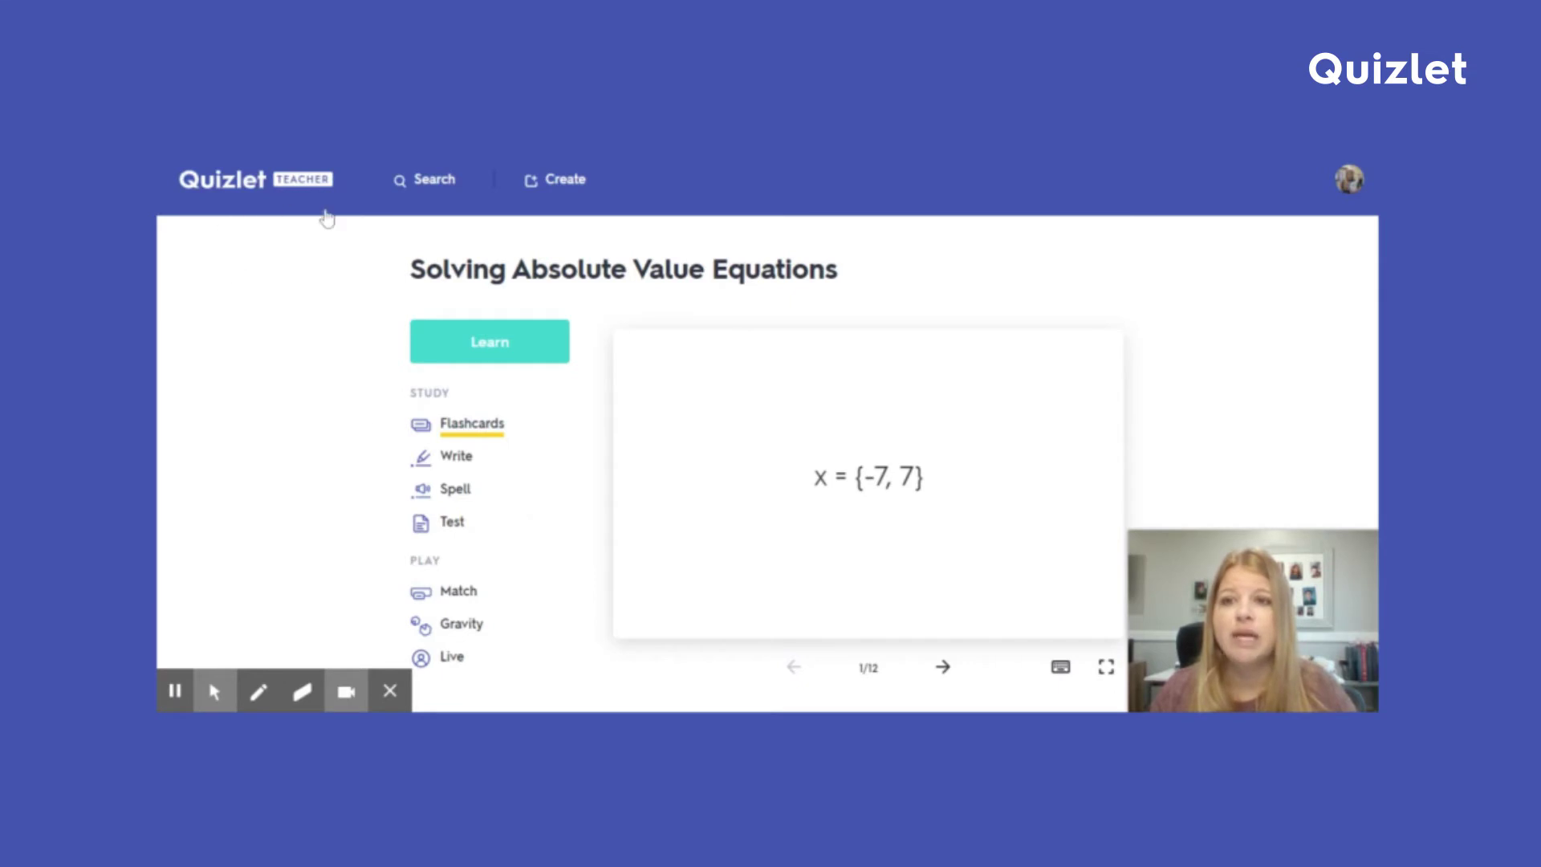
Step: Go to Your Study Sets through the account menu
{"action": "left_click", "coordinate": [1352, 183]}
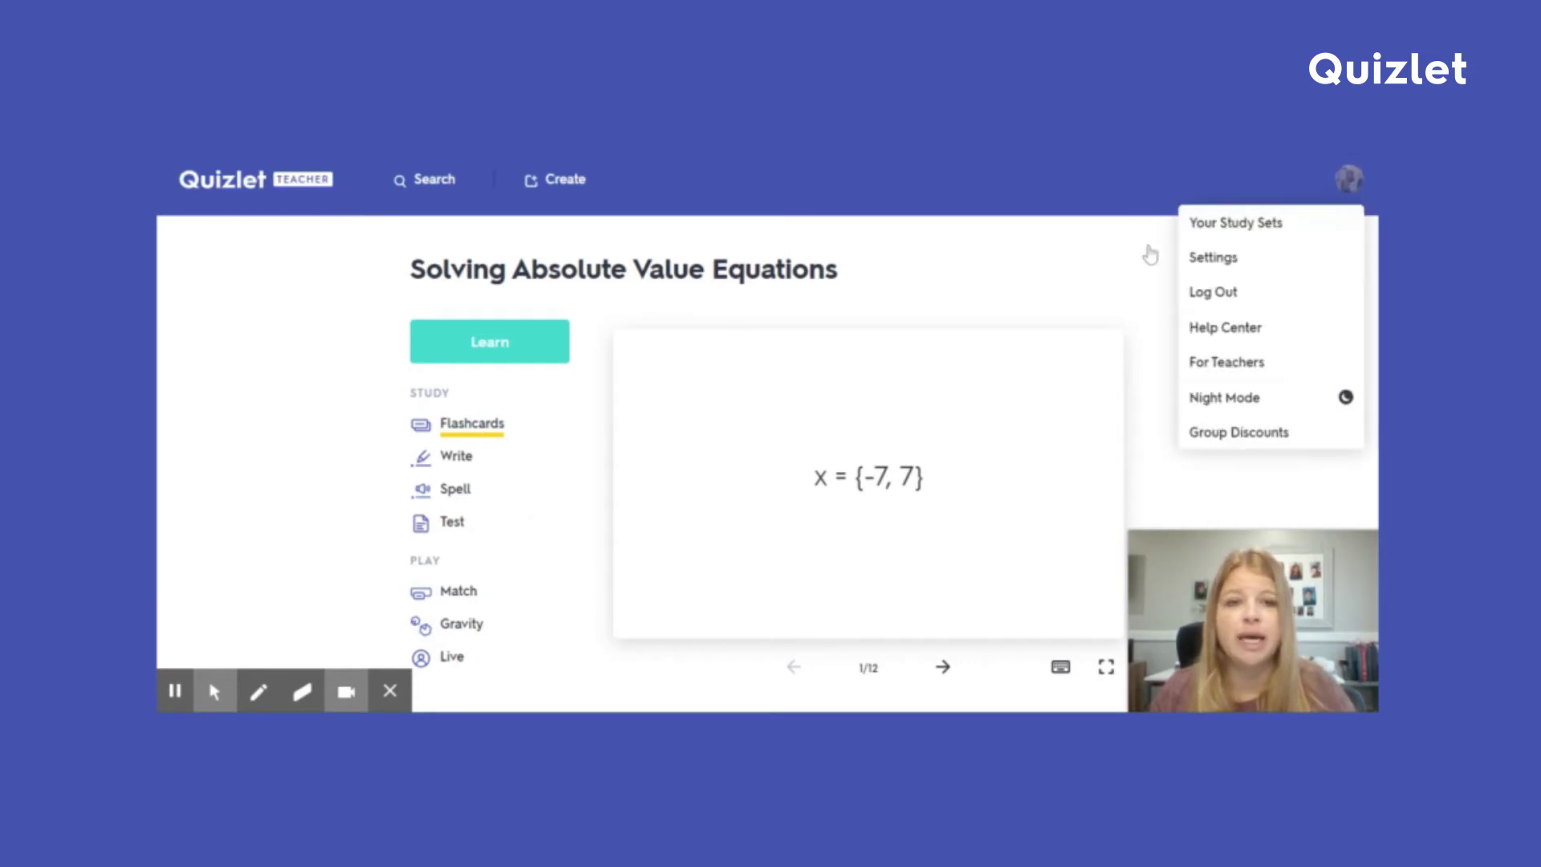
{"action": "left_click", "coordinate": [1239, 224]}
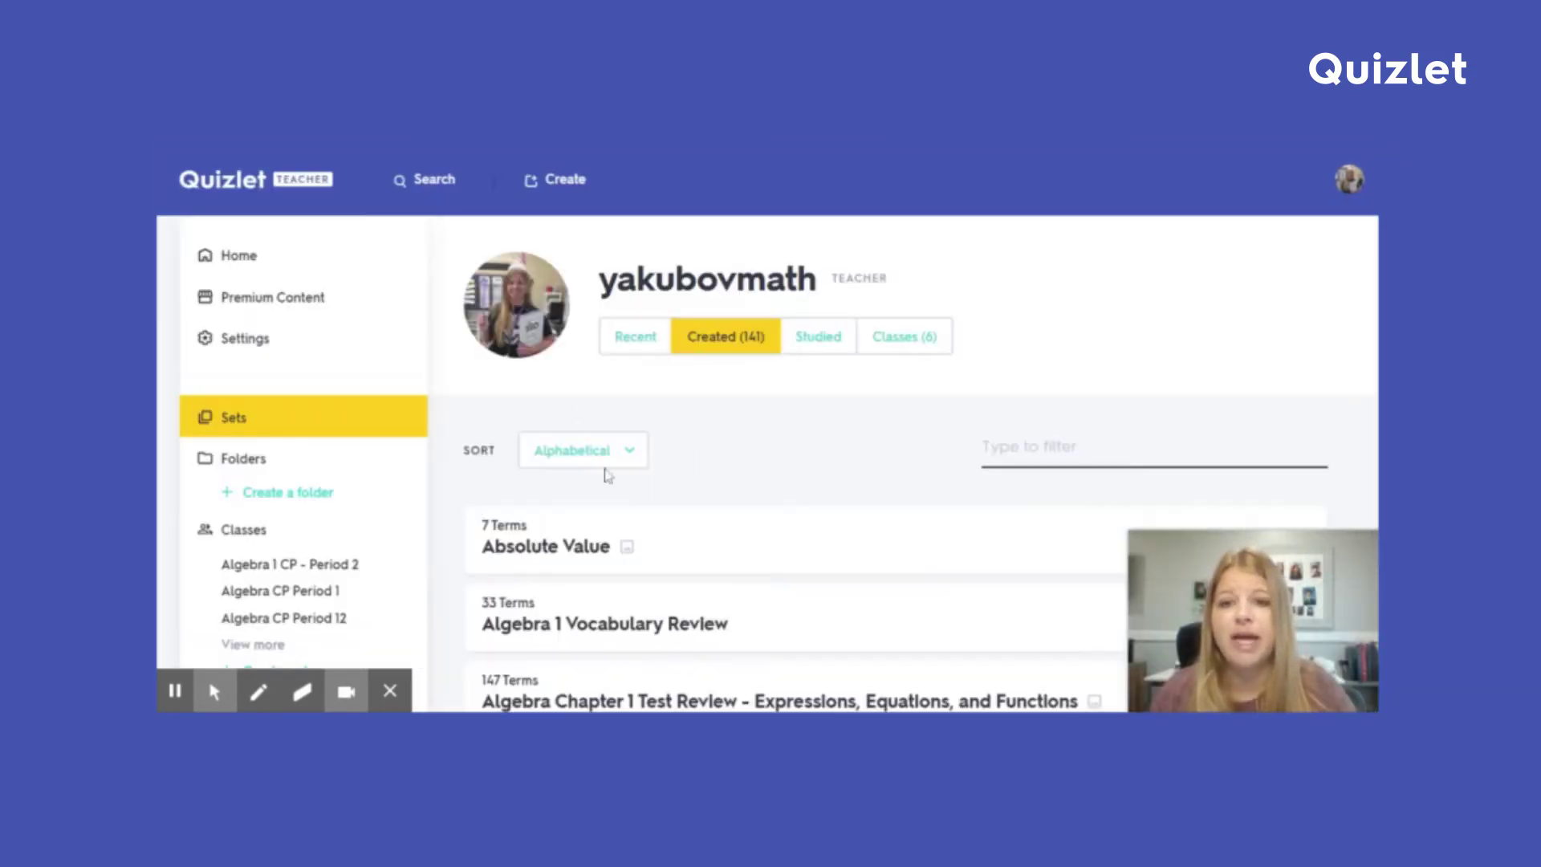
{"action": "scroll", "coordinate": [463, 568], "scroll_direction": "down", "scroll_amount": 3}
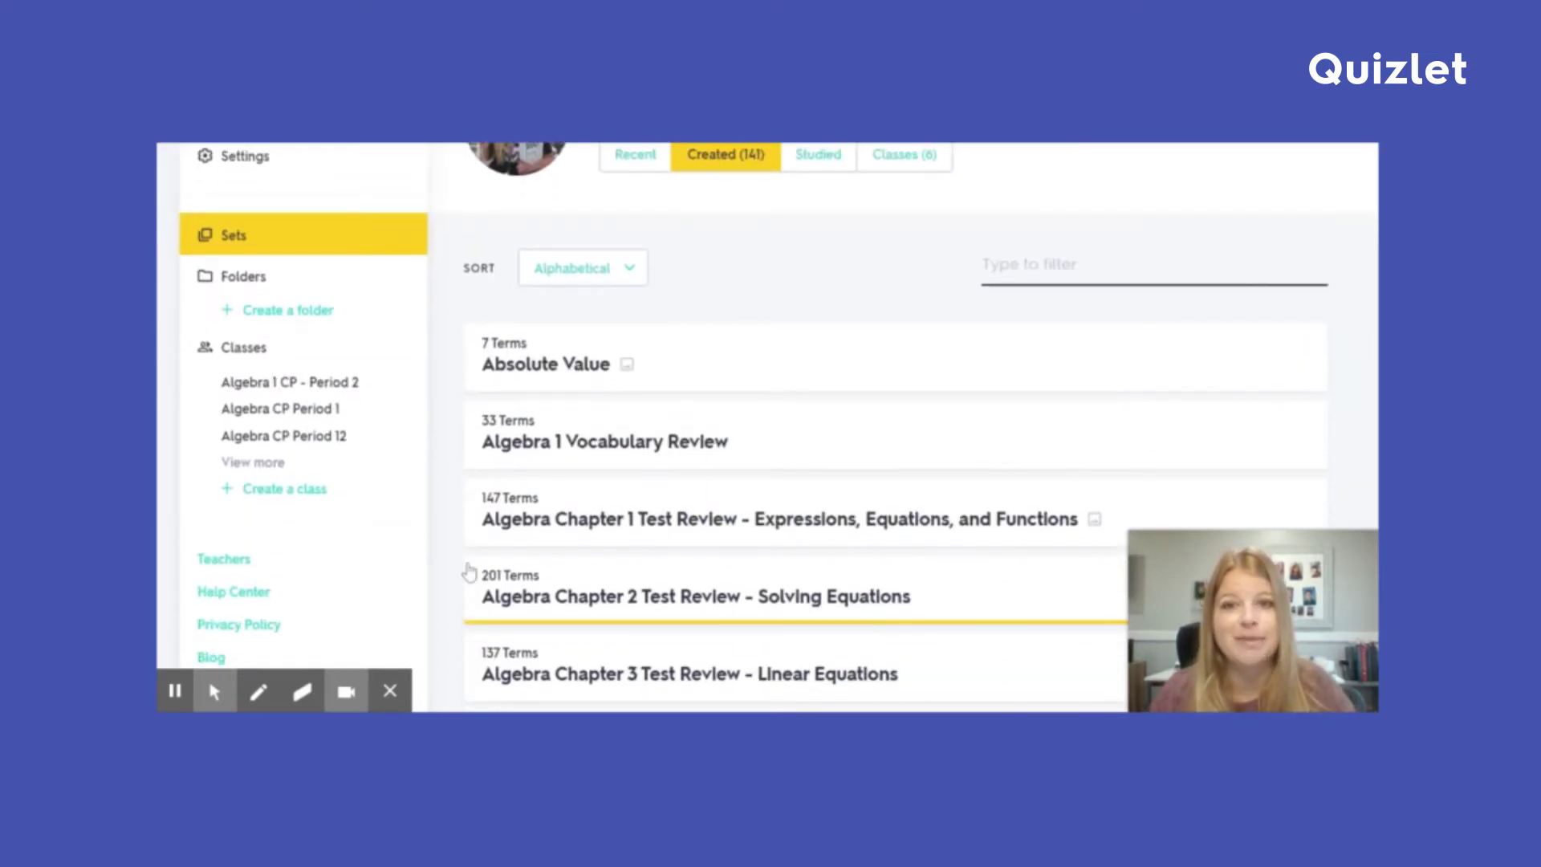
{"action": "scroll", "coordinate": [468, 571], "scroll_direction": "up", "scroll_amount": 3}
Step: Filter your sets by 'solving abso' and sort them by Latest
{"action": "left_click", "coordinate": [1019, 449]}
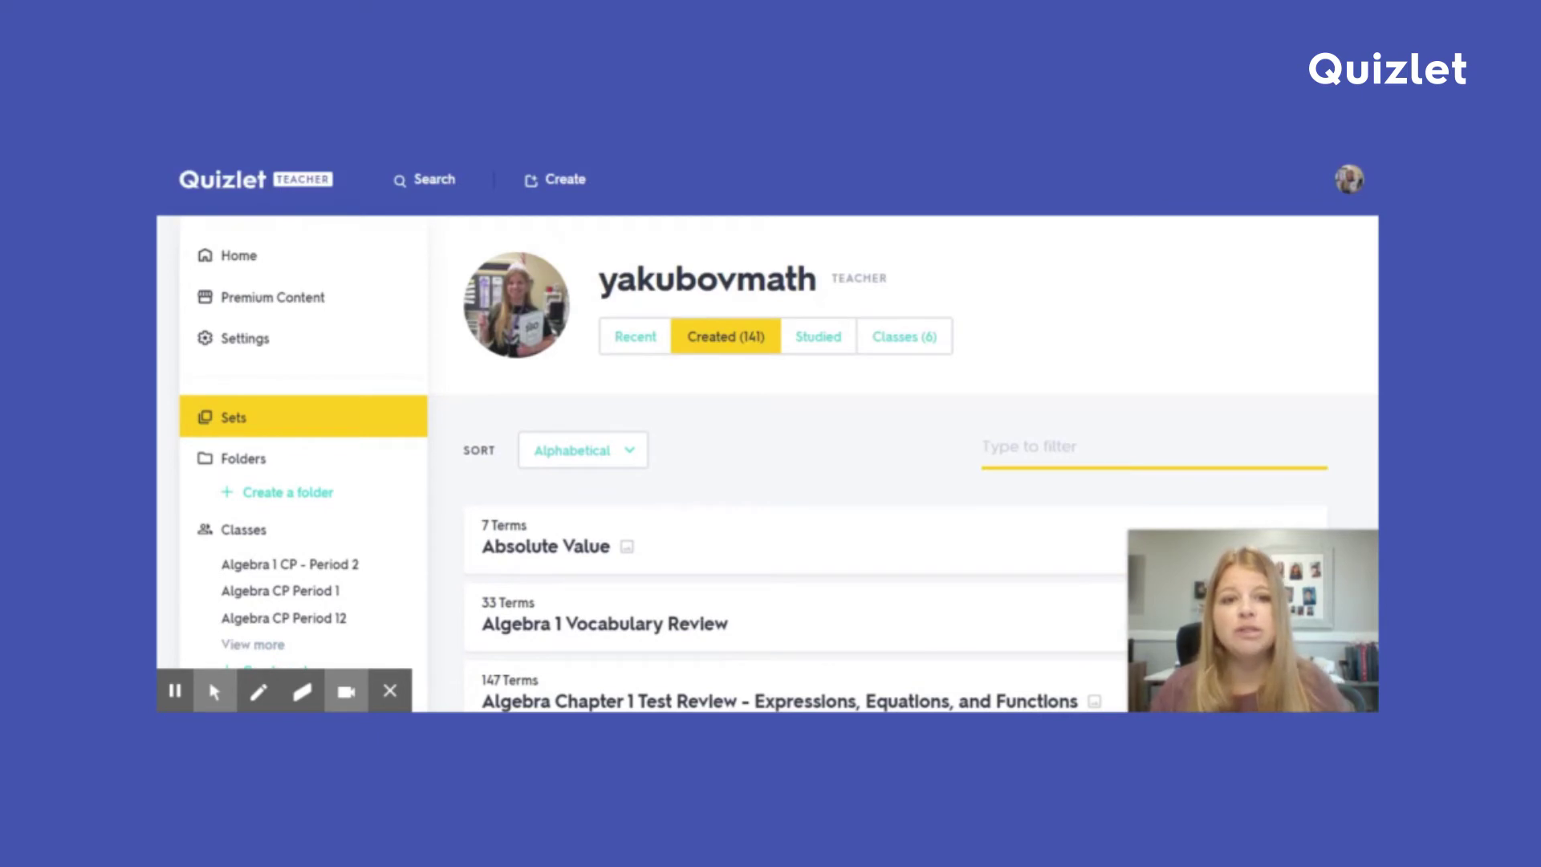
{"action": "type", "text": "solving abso"}
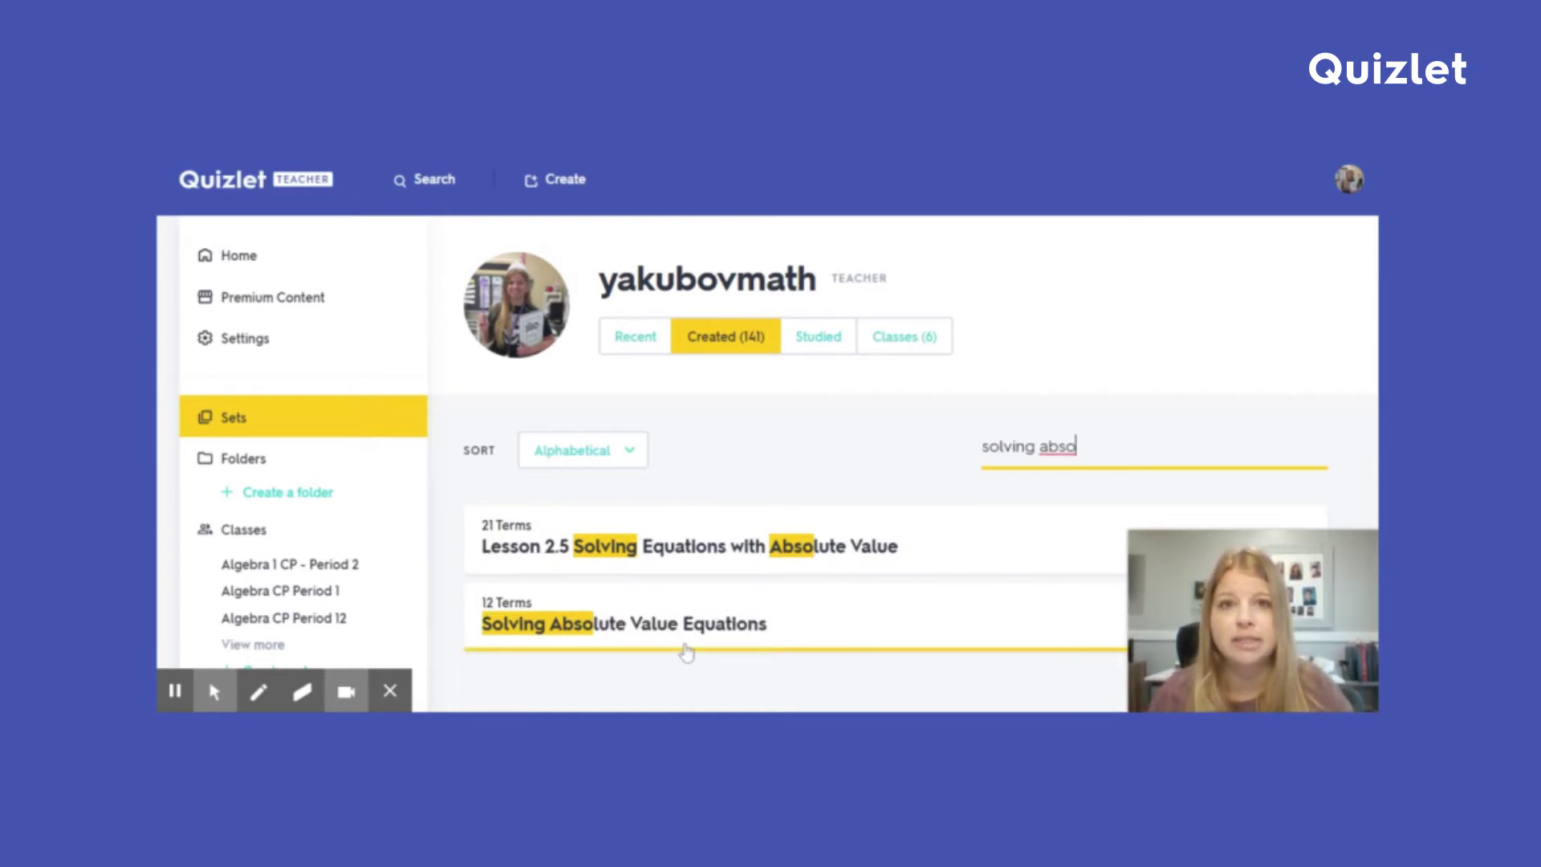
{"action": "left_click", "coordinate": [596, 464]}
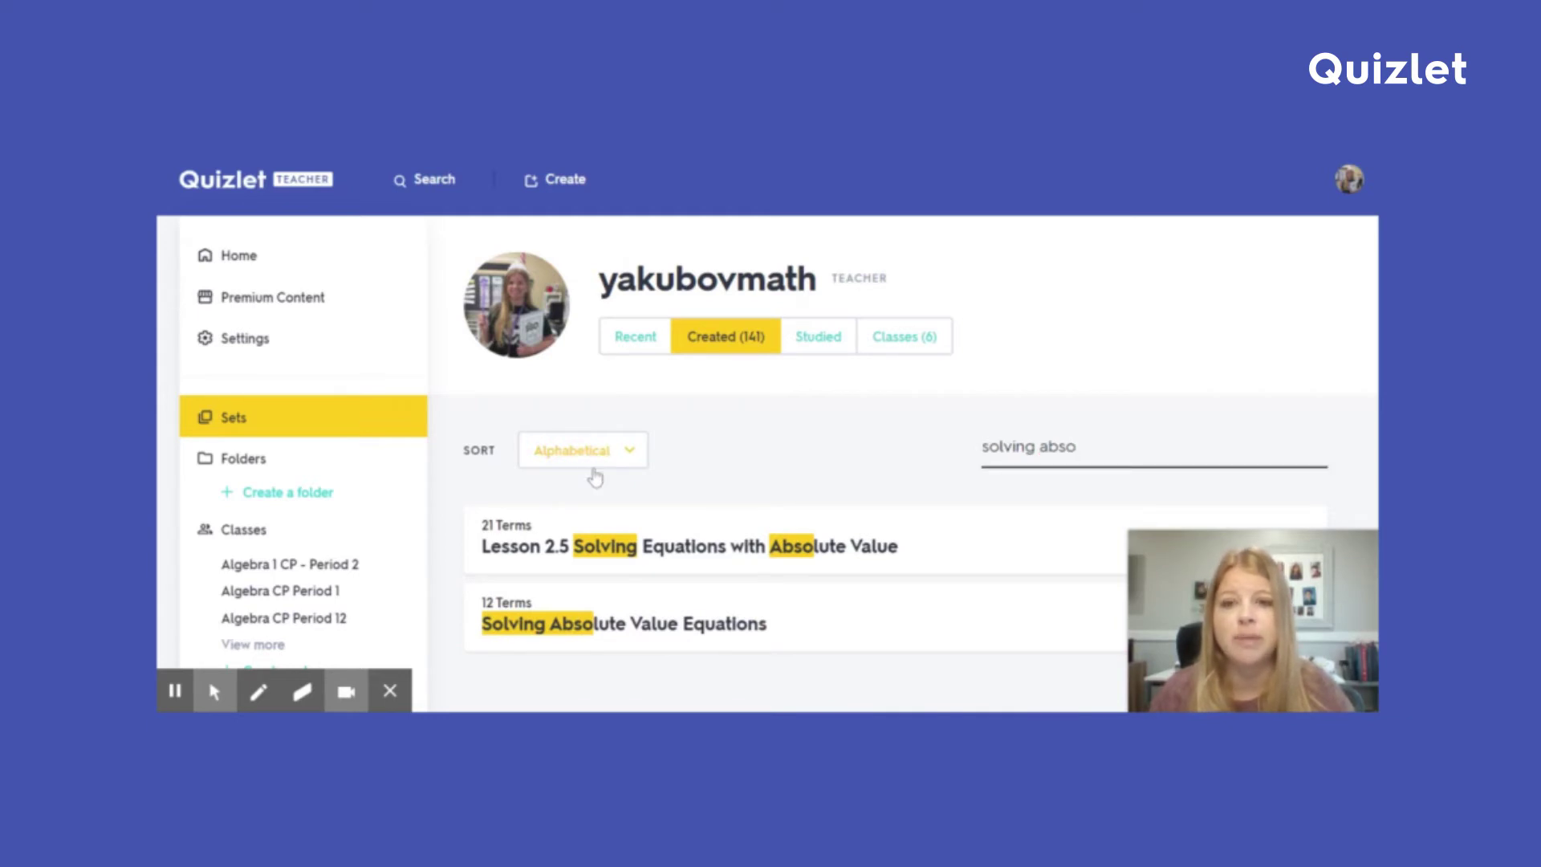
{"action": "left_click", "coordinate": [588, 498]}
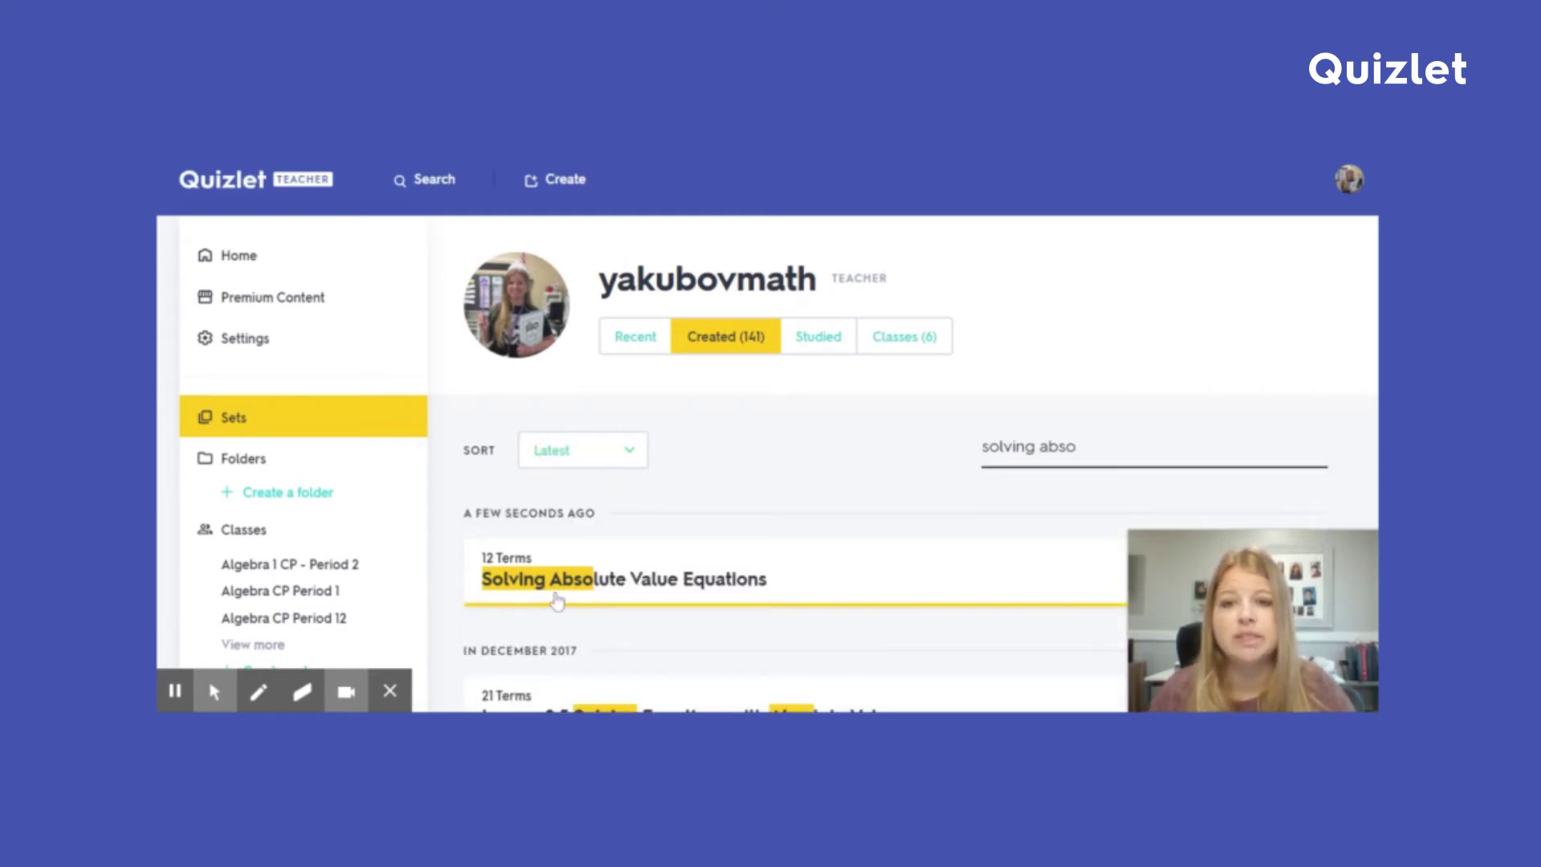
{"action": "scroll", "coordinate": [517, 455], "scroll_direction": "down", "scroll_amount": 1}
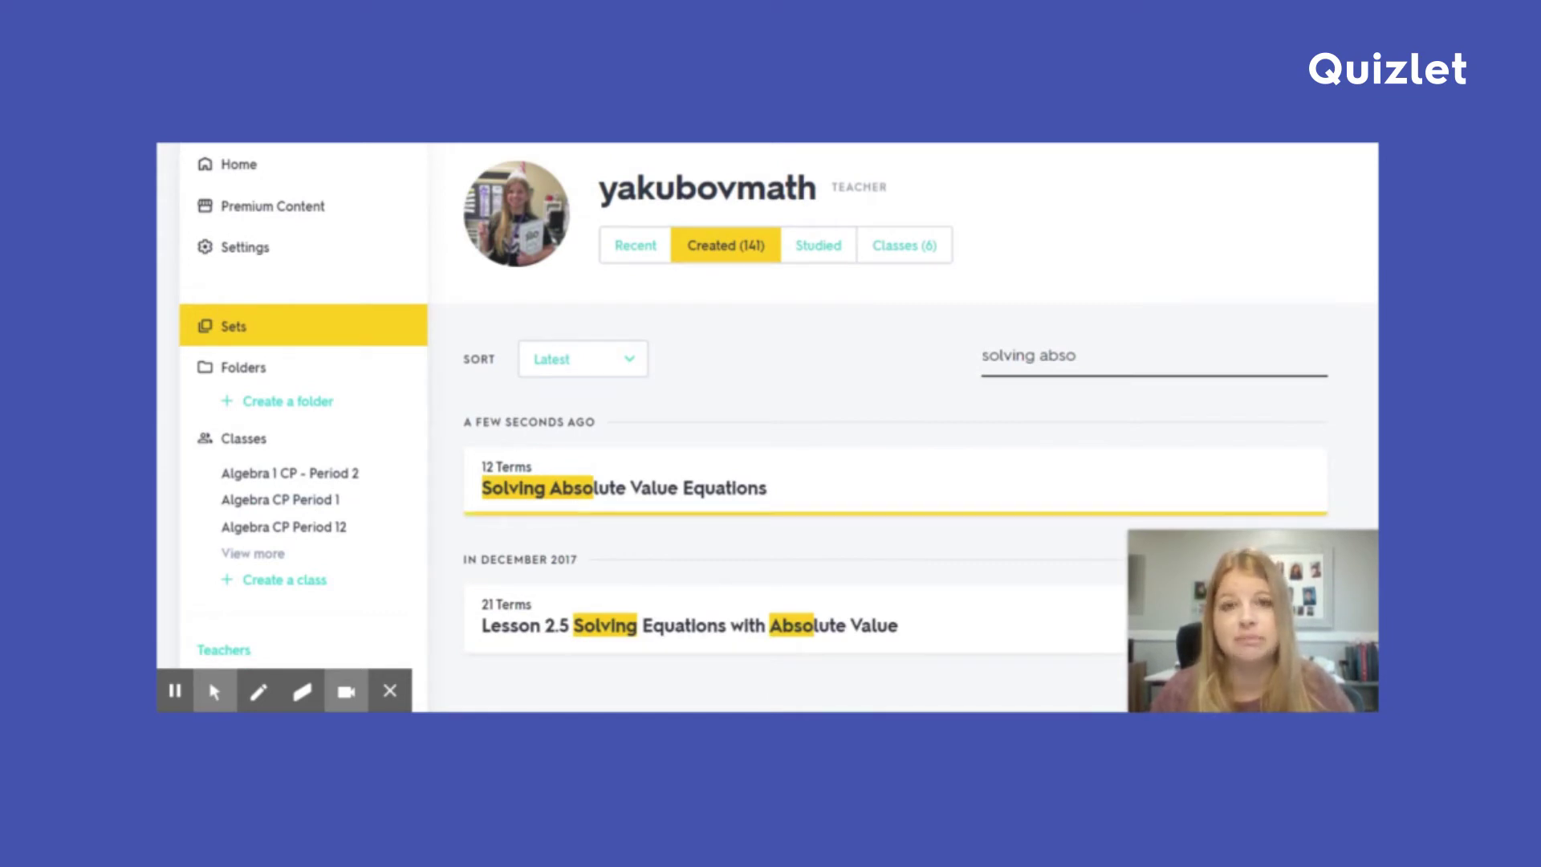
Step: Delete the 12-term Solving Absolute Value Equations copy, confirming with 'Yes, delete set'
{"action": "left_click", "coordinate": [682, 483]}
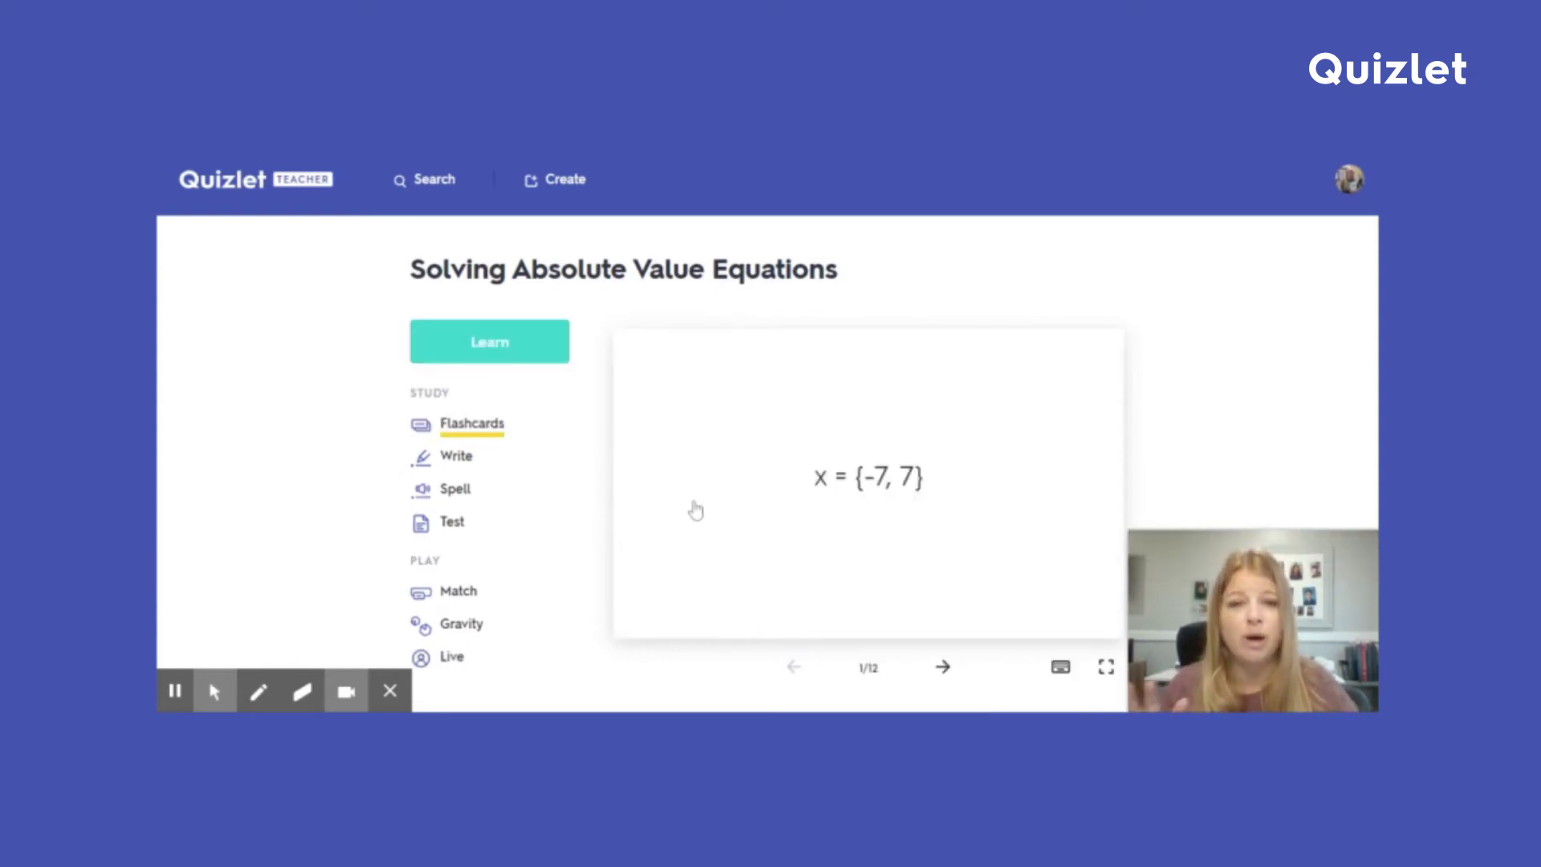
{"action": "scroll", "coordinate": [726, 508], "scroll_direction": "down", "scroll_amount": 3}
{"action": "scroll", "coordinate": [727, 508], "scroll_direction": "down", "scroll_amount": 1}
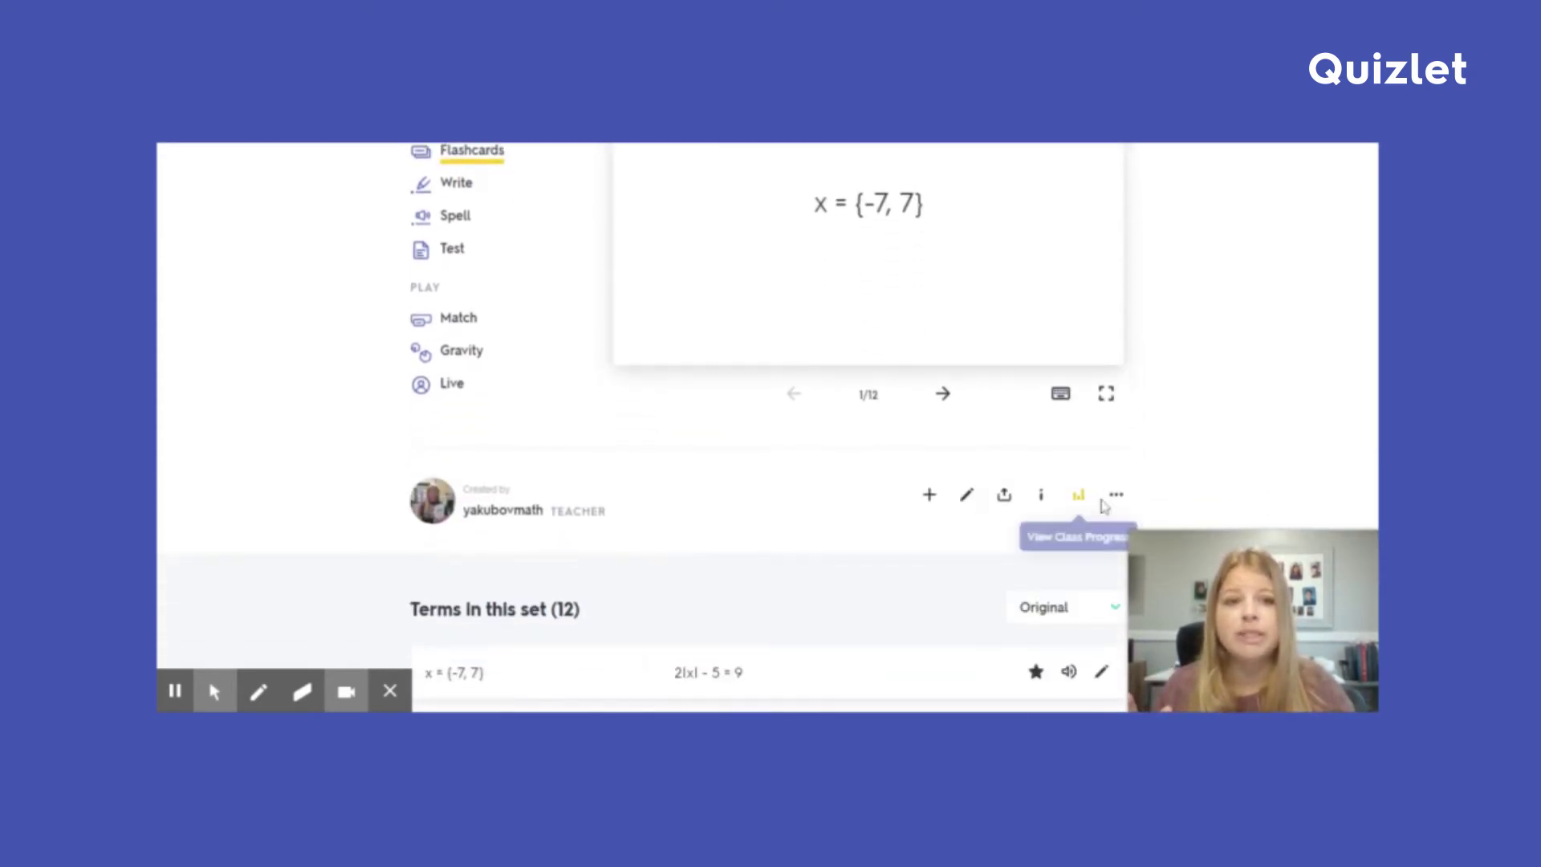
{"action": "left_click", "coordinate": [1115, 496]}
{"action": "scroll", "coordinate": [1111, 502], "scroll_direction": "down", "scroll_amount": 2}
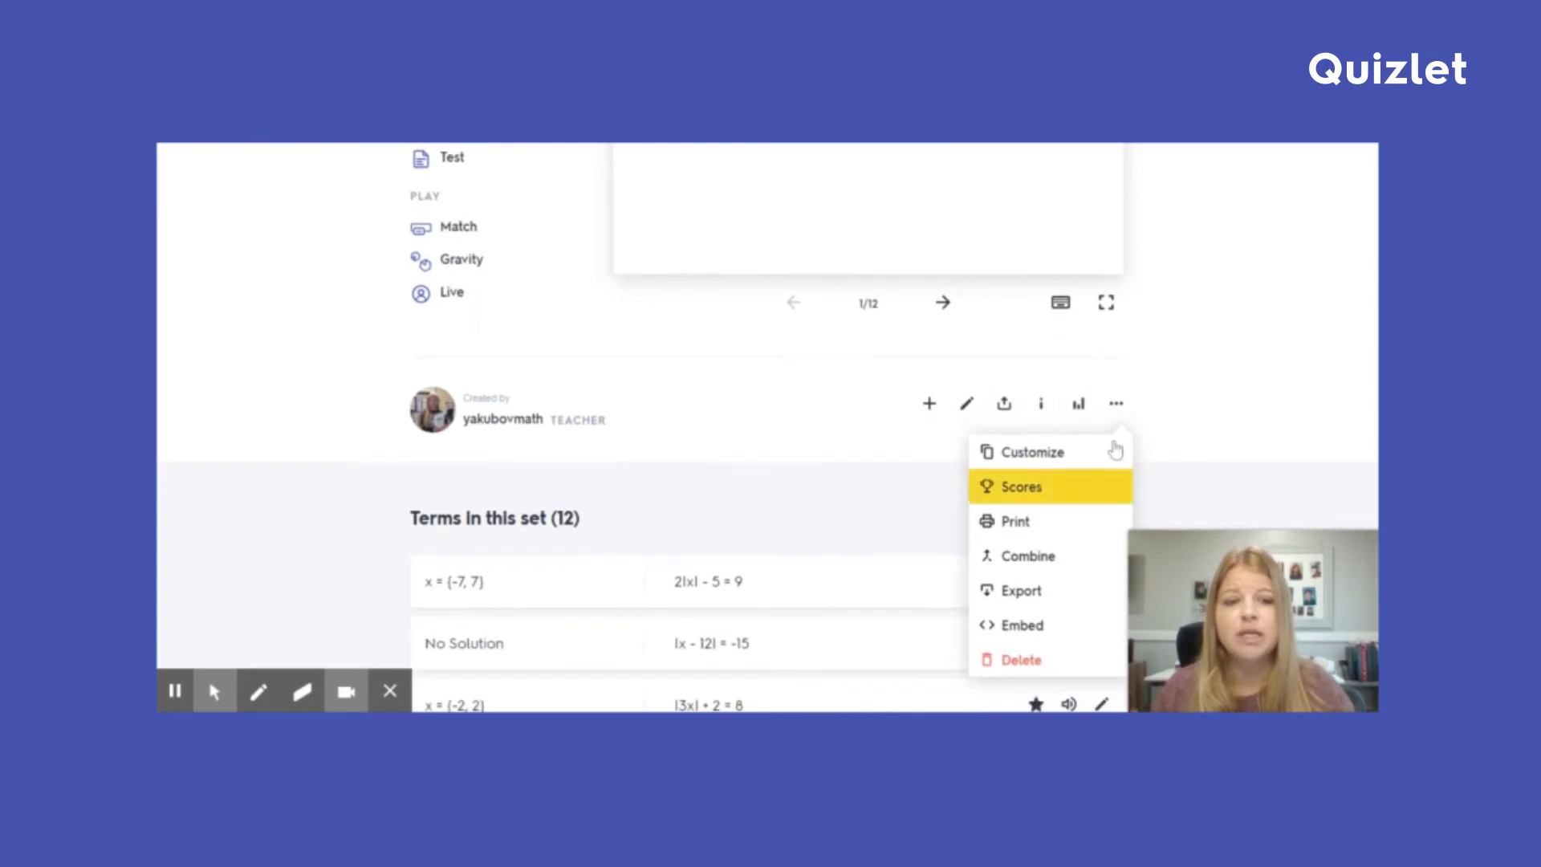
{"action": "left_click", "coordinate": [1032, 670]}
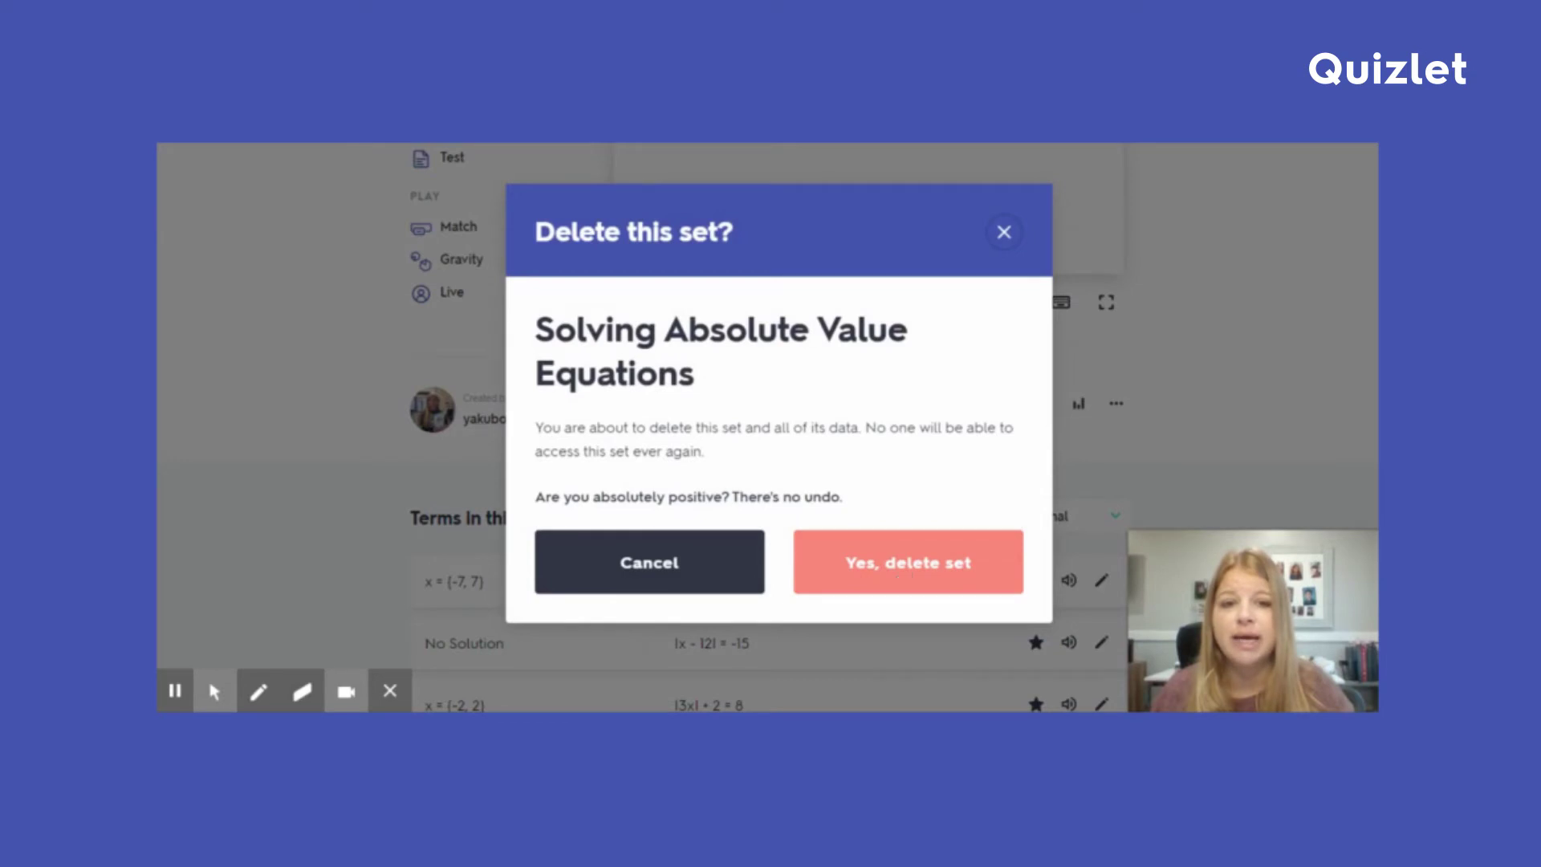
{"action": "left_click", "coordinate": [903, 565]}
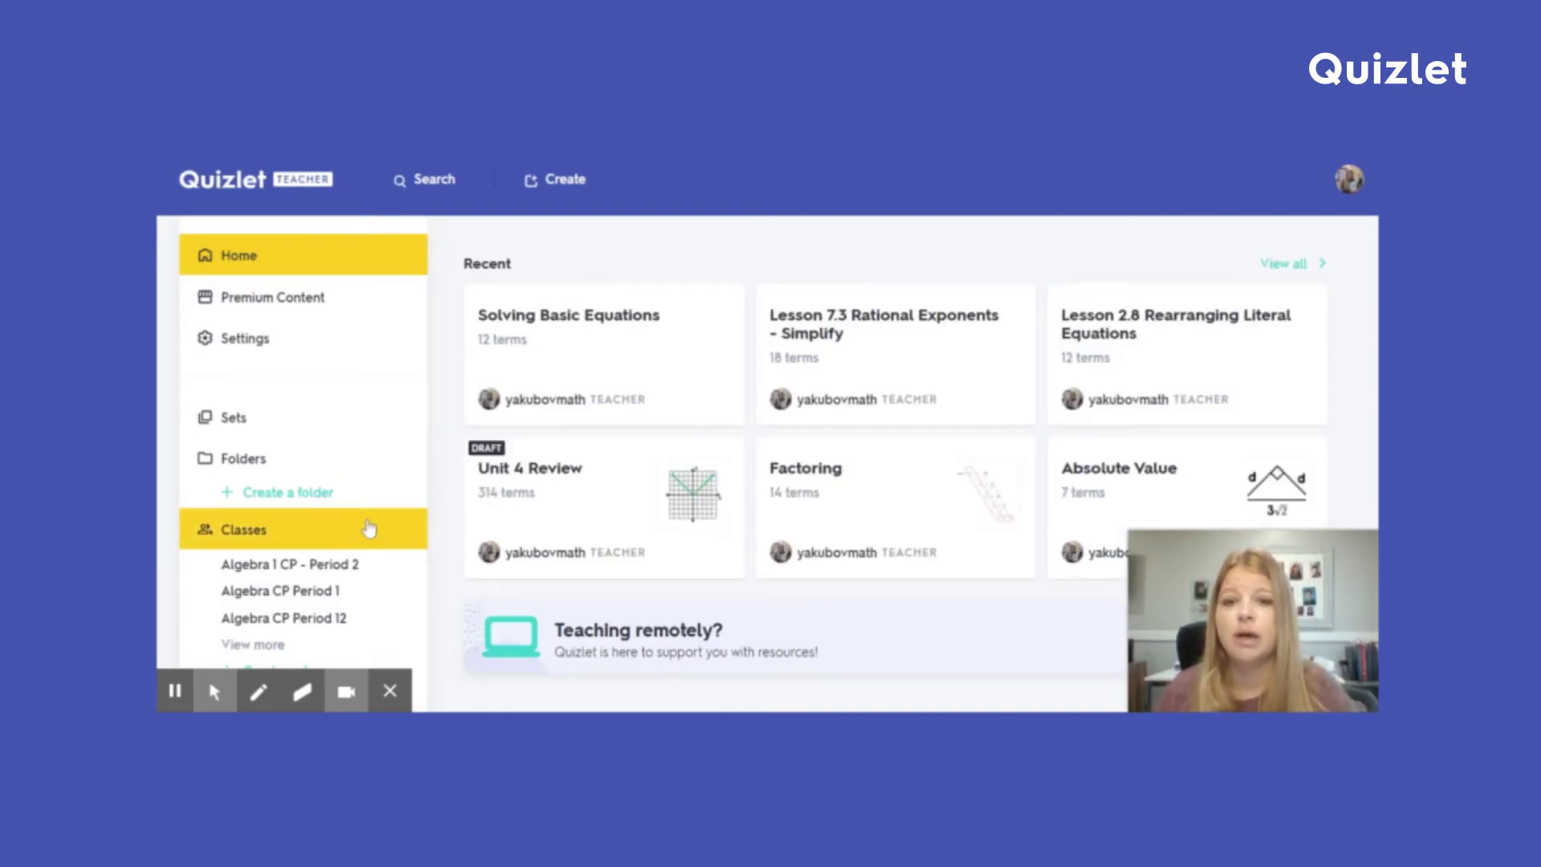
{"action": "scroll", "coordinate": [642, 467], "scroll_direction": "down", "scroll_amount": 3}
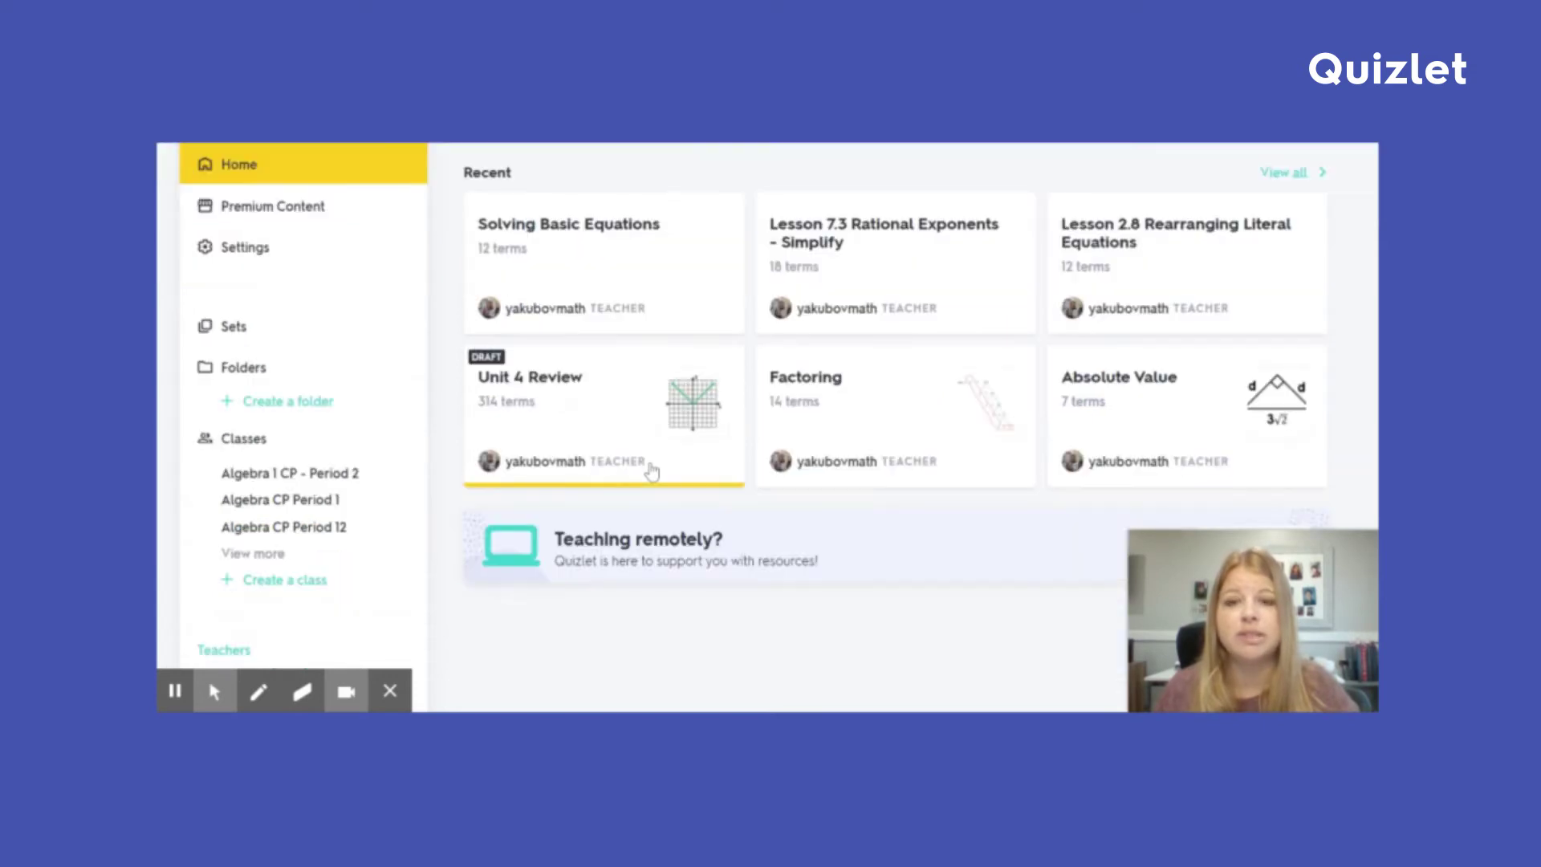
{"action": "scroll", "coordinate": [650, 470], "scroll_direction": "up", "scroll_amount": 2}
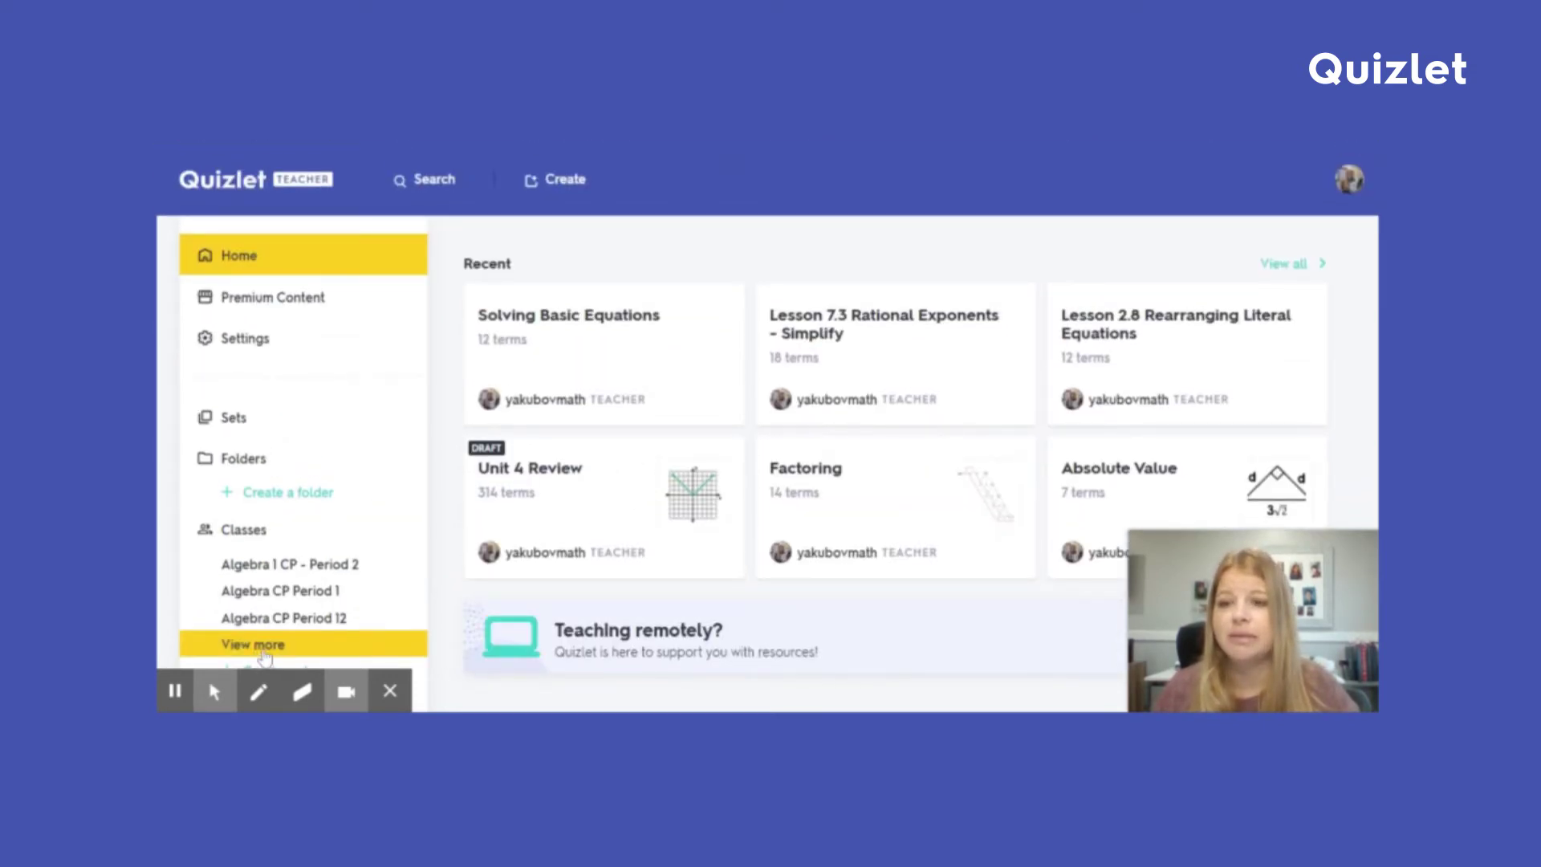
Step: Change your sets' sort from Latest to Alphabetical and scroll to the Algebra Chapter Test Reviews
{"action": "scroll", "coordinate": [260, 634], "scroll_direction": "down", "scroll_amount": 1}
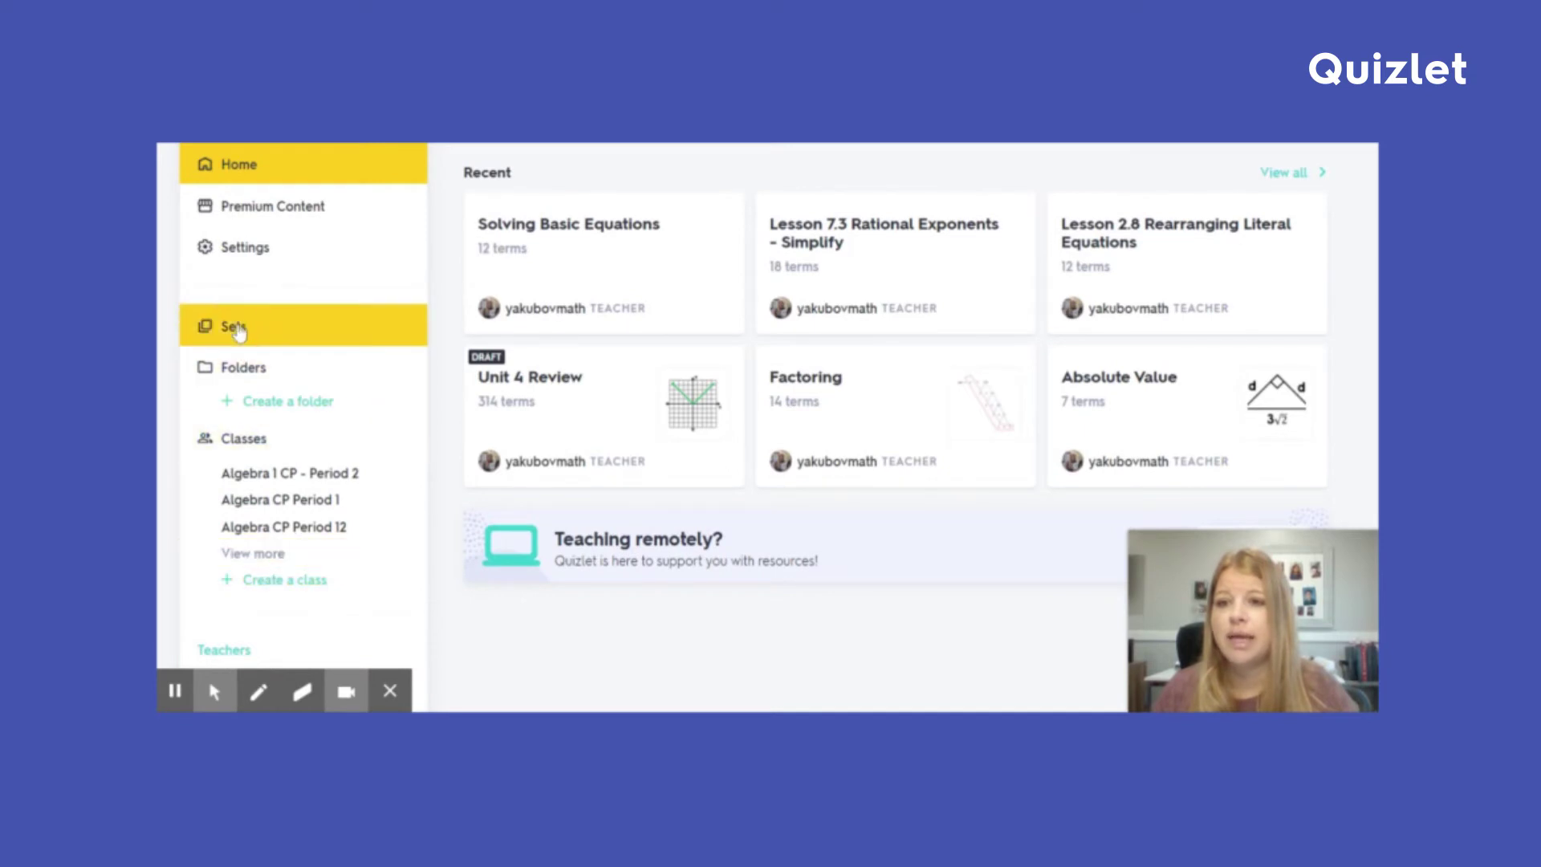
{"action": "scroll", "coordinate": [755, 493], "scroll_direction": "up", "scroll_amount": 1}
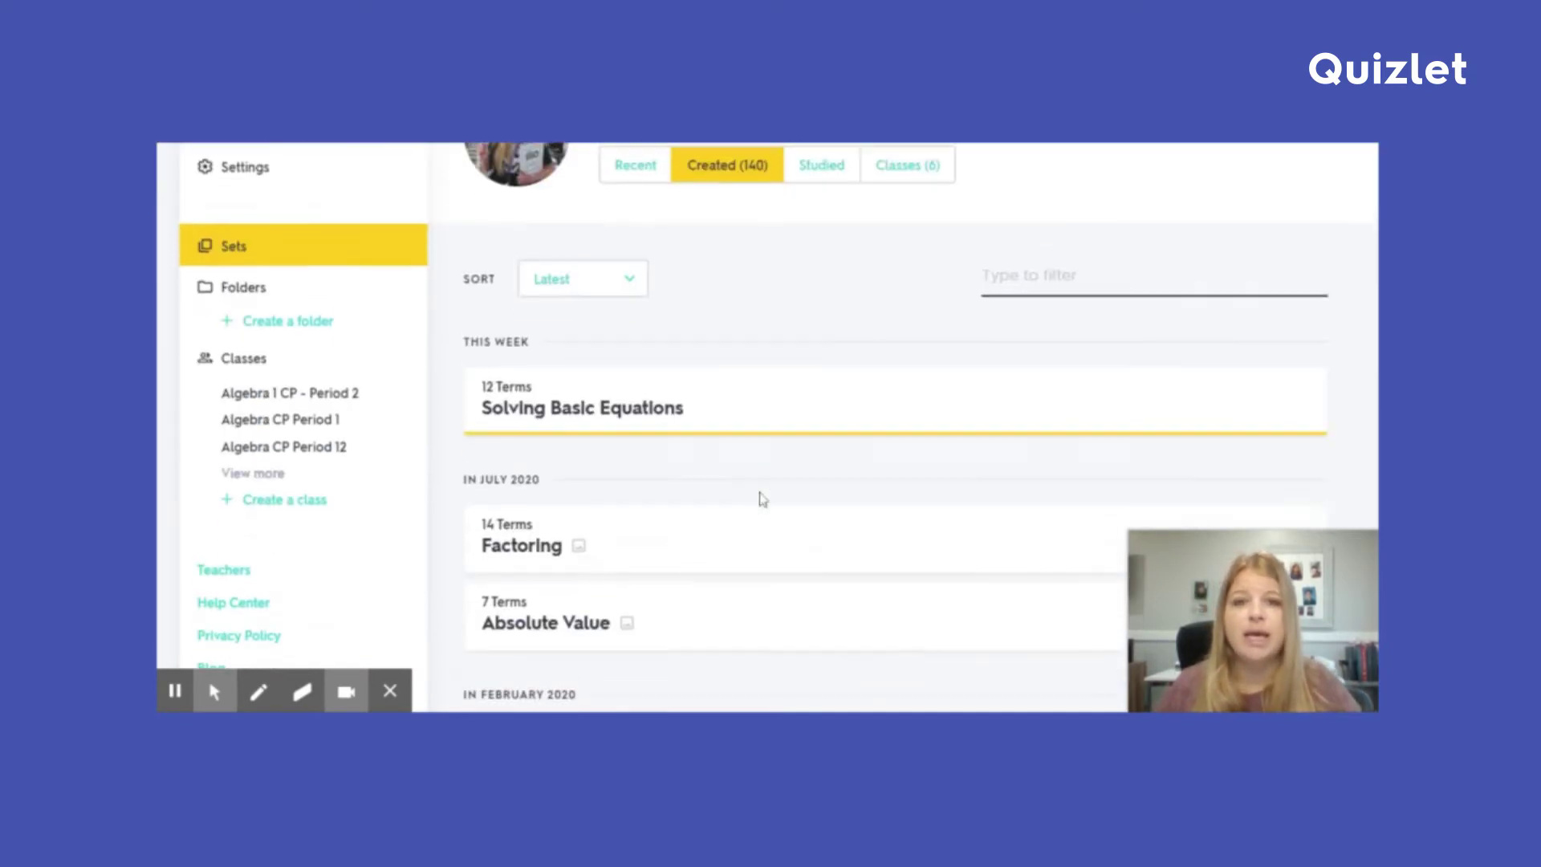
{"action": "scroll", "coordinate": [758, 497], "scroll_direction": "down", "scroll_amount": 3}
{"action": "scroll", "coordinate": [763, 491], "scroll_direction": "up", "scroll_amount": 5}
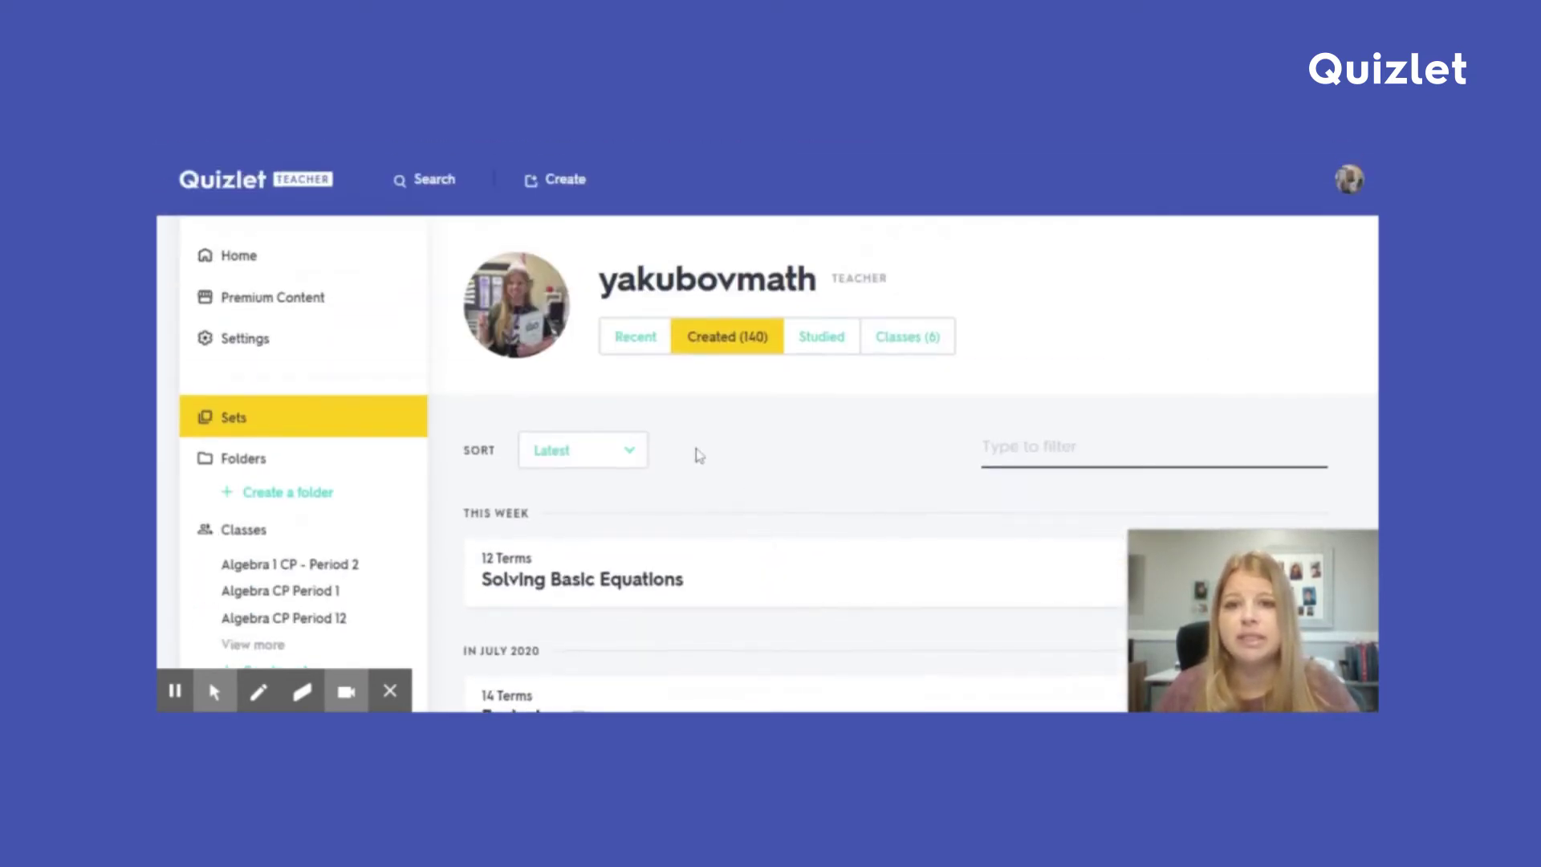
{"action": "left_click", "coordinate": [613, 457]}
{"action": "left_click", "coordinate": [612, 494]}
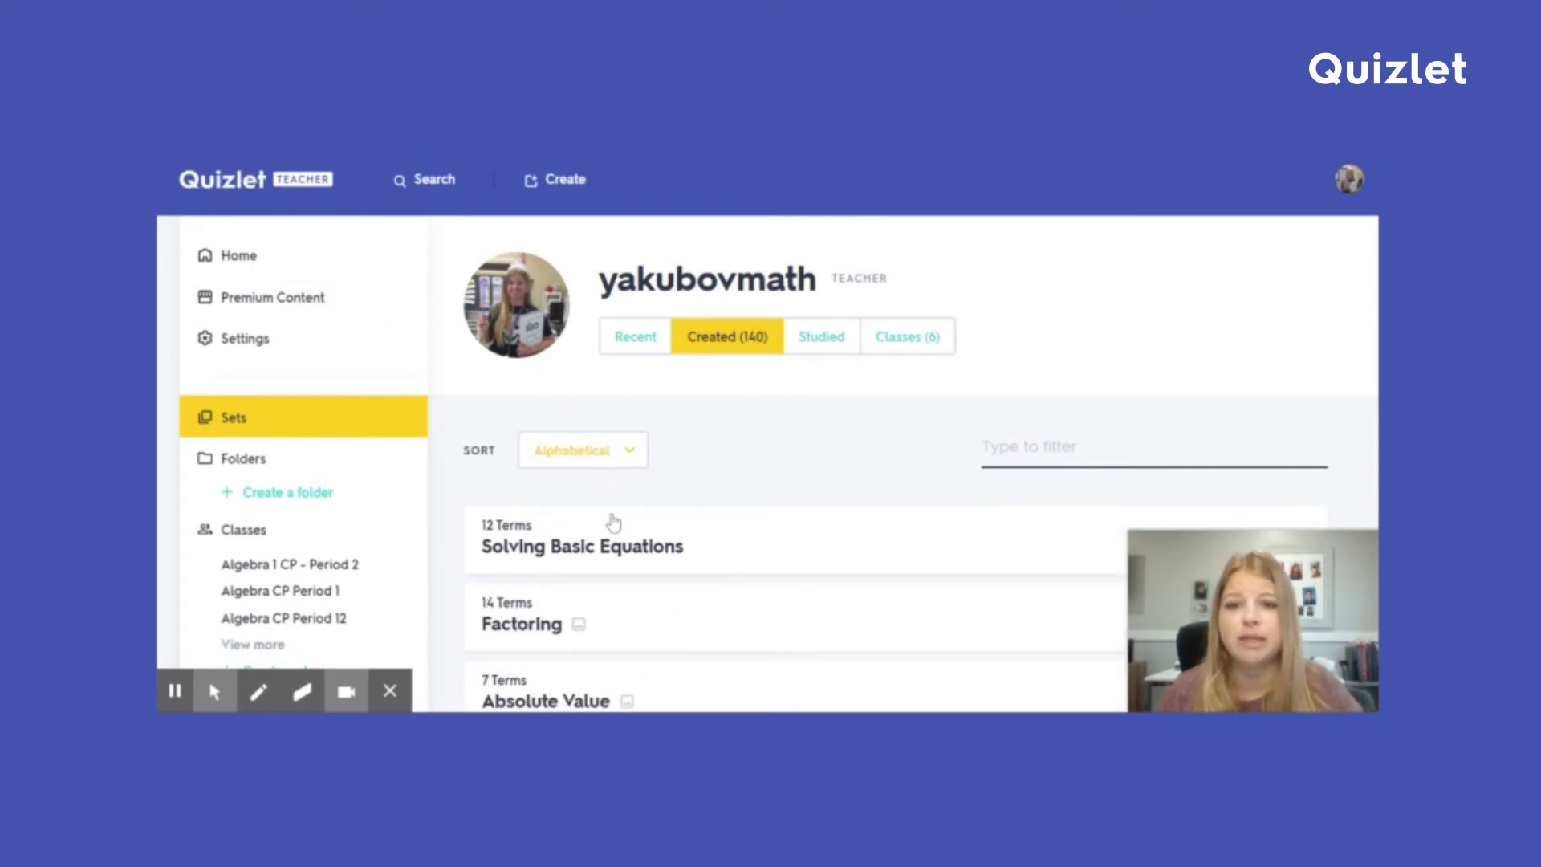
{"action": "scroll", "coordinate": [688, 519], "scroll_direction": "down", "scroll_amount": 3}
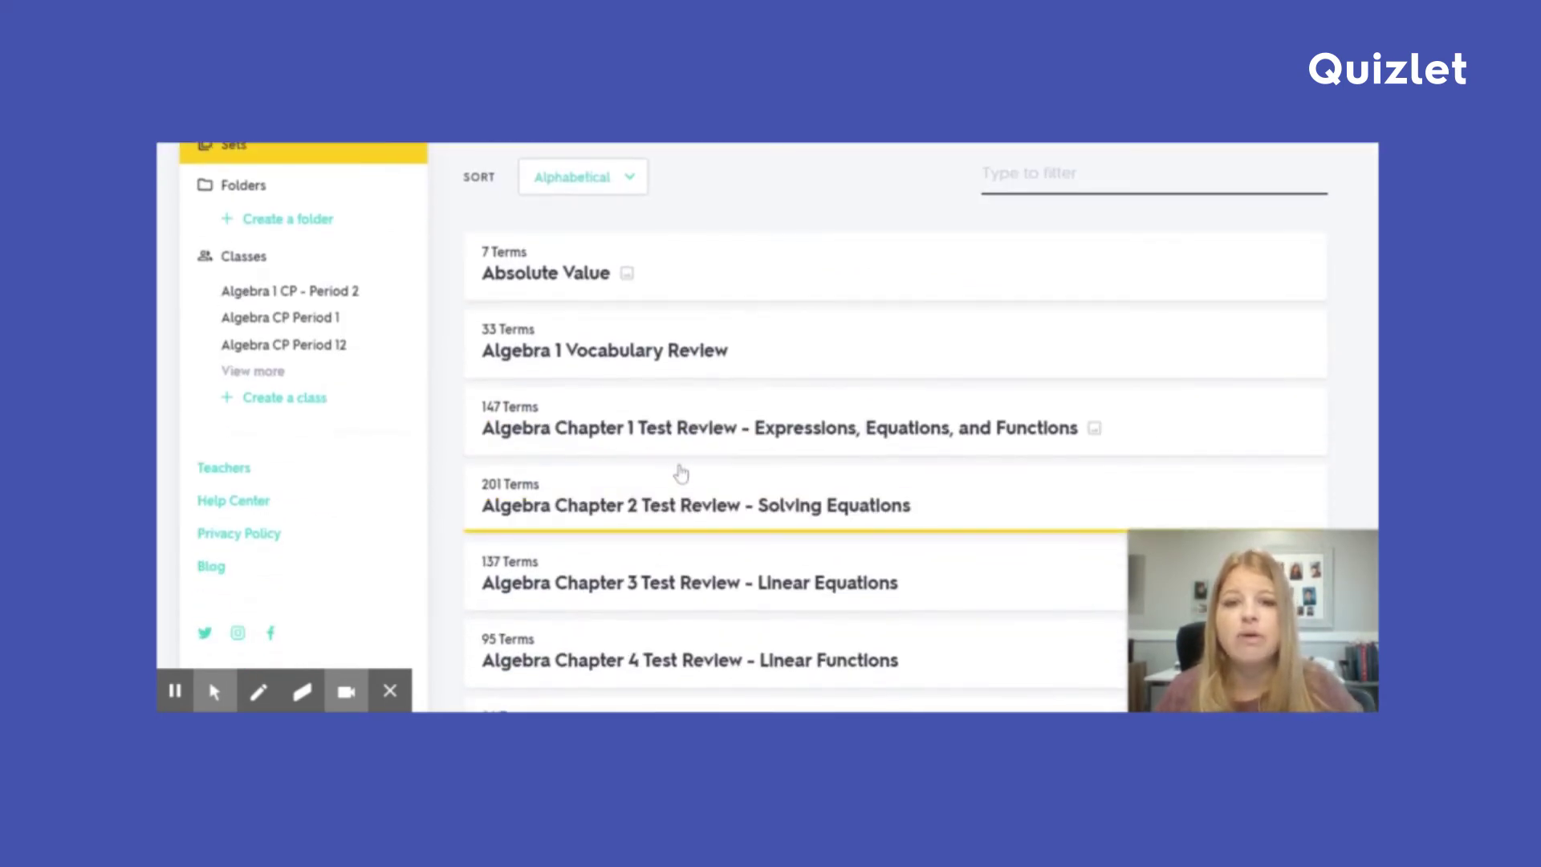
{"action": "scroll", "coordinate": [674, 471], "scroll_direction": "down", "scroll_amount": 1}
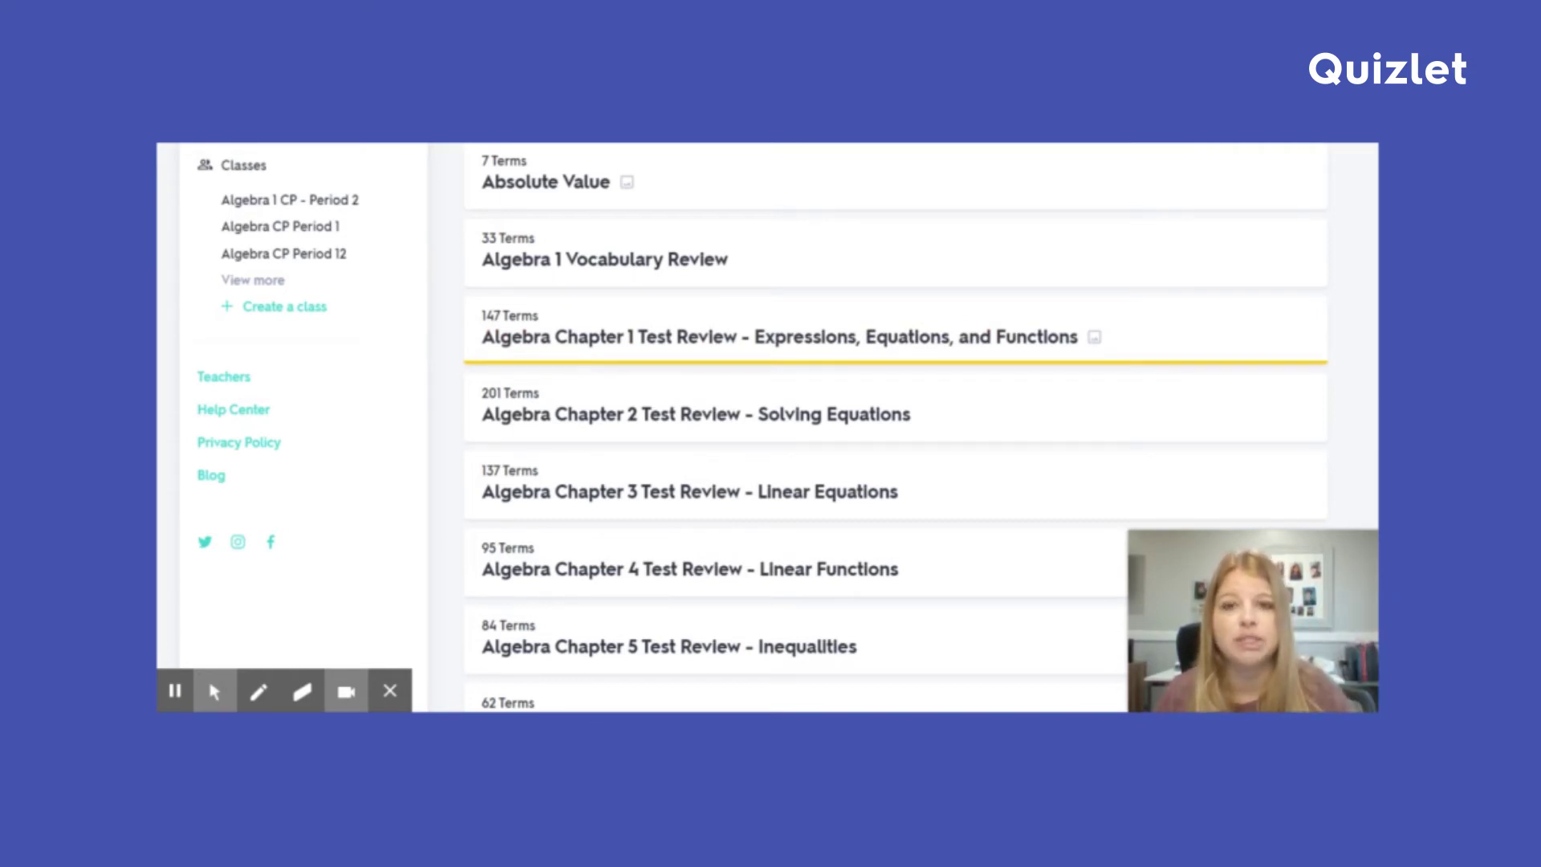
Step: Choose Combine for the 147-term Algebra Chapter 1 Test Review - Expressions set
{"action": "left_click", "coordinate": [616, 351]}
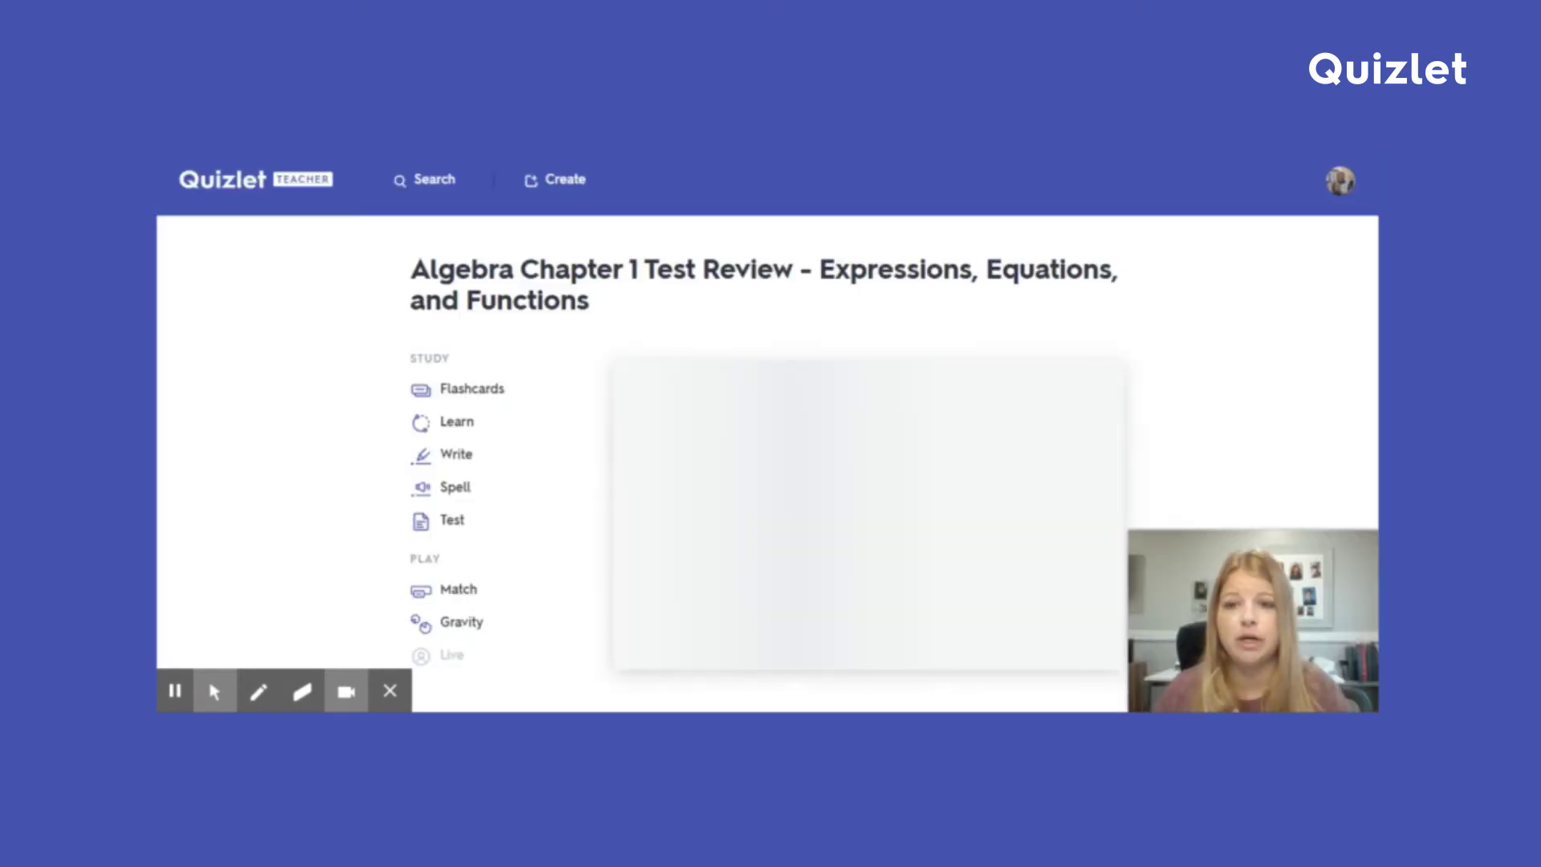
{"action": "scroll", "coordinate": [567, 409], "scroll_direction": "down", "scroll_amount": 5}
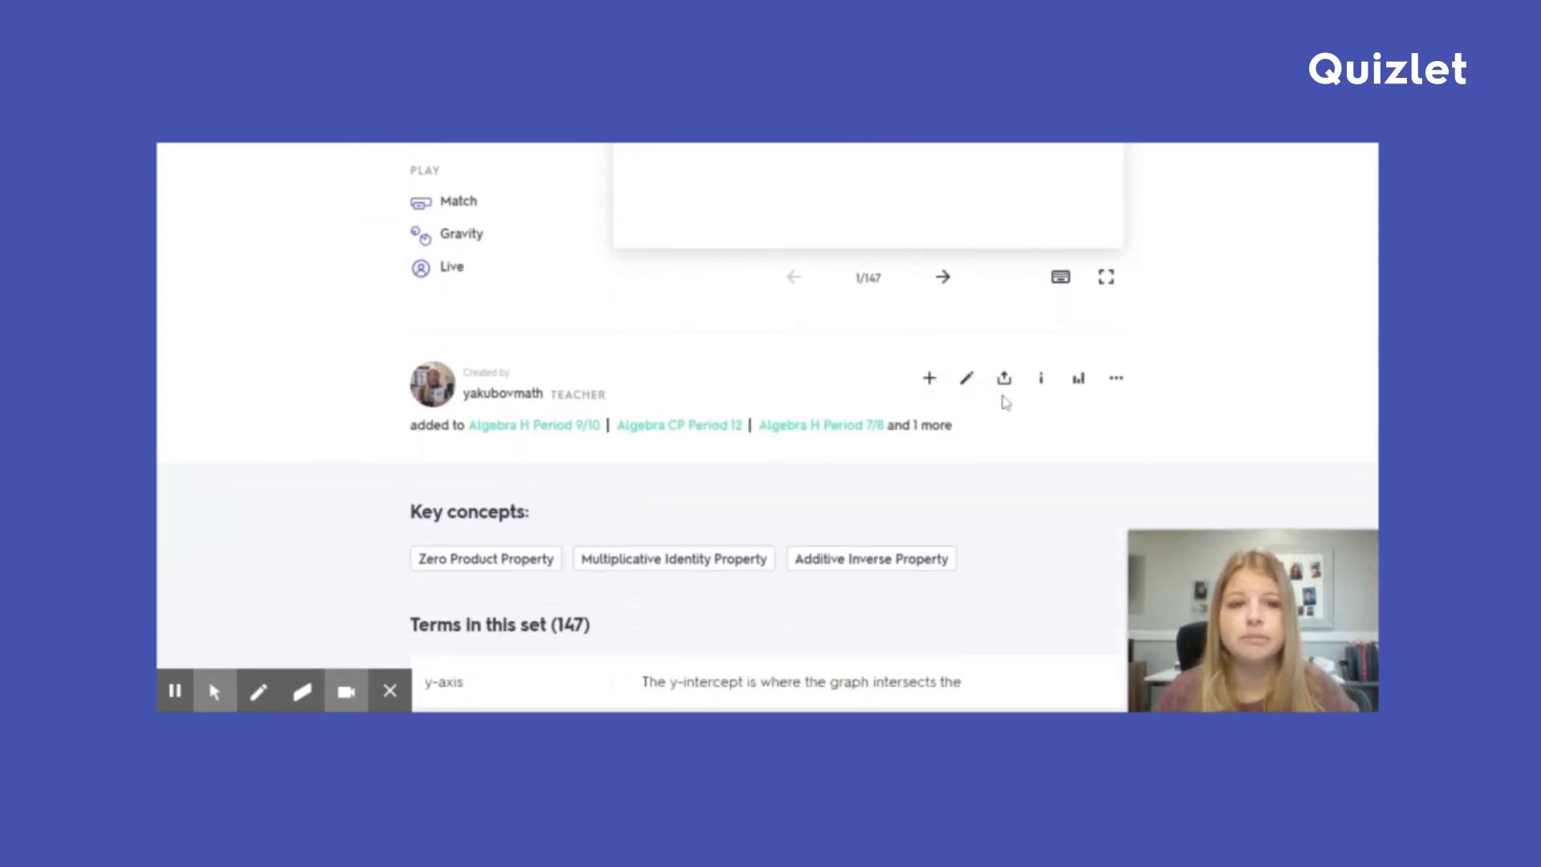
{"action": "left_click", "coordinate": [1117, 382]}
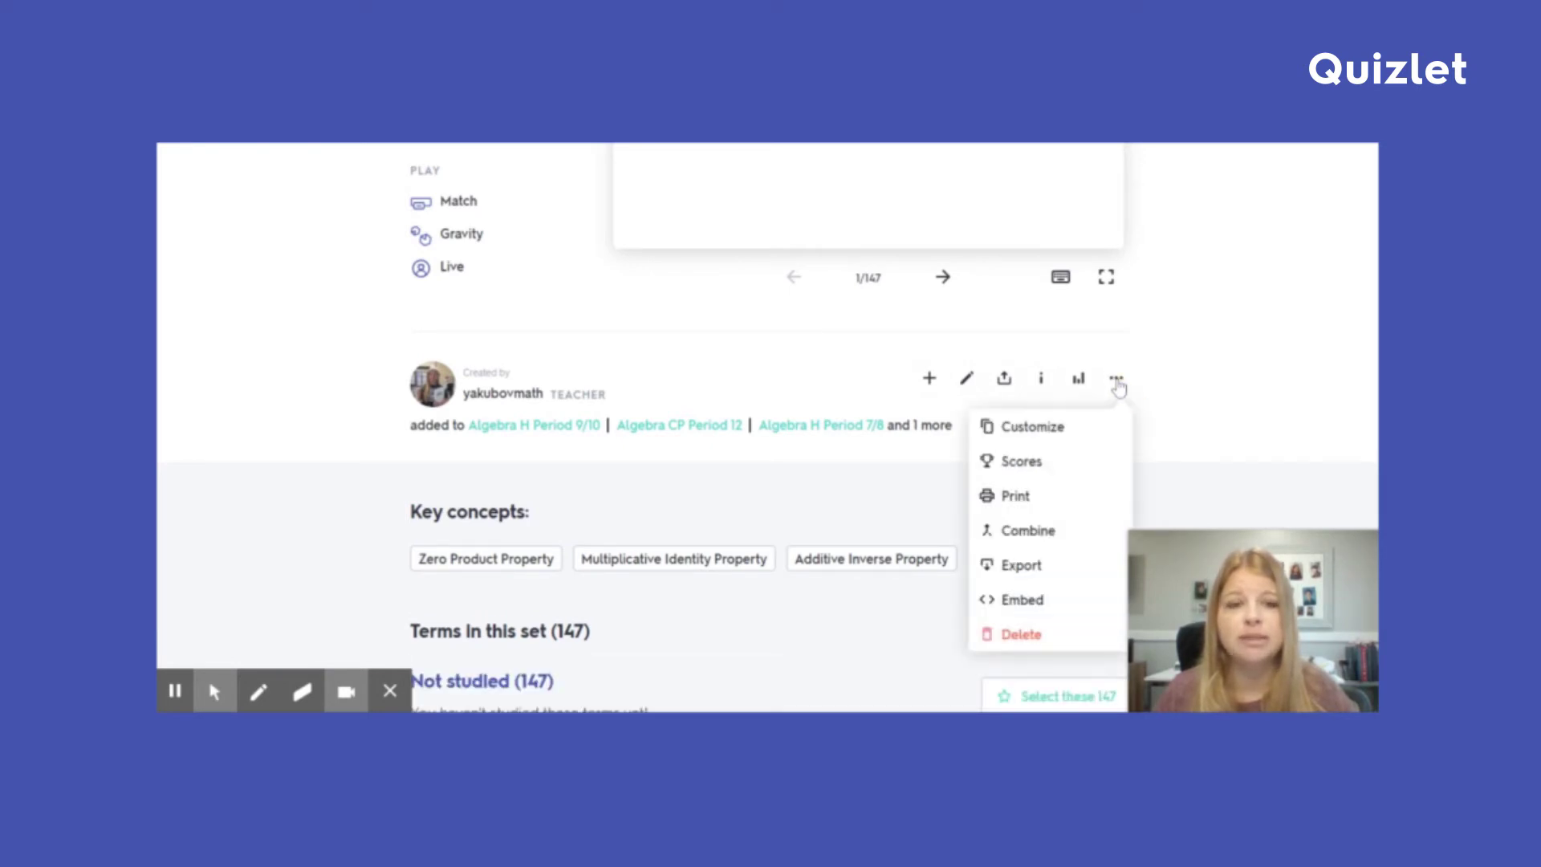
{"action": "left_click", "coordinate": [1035, 541]}
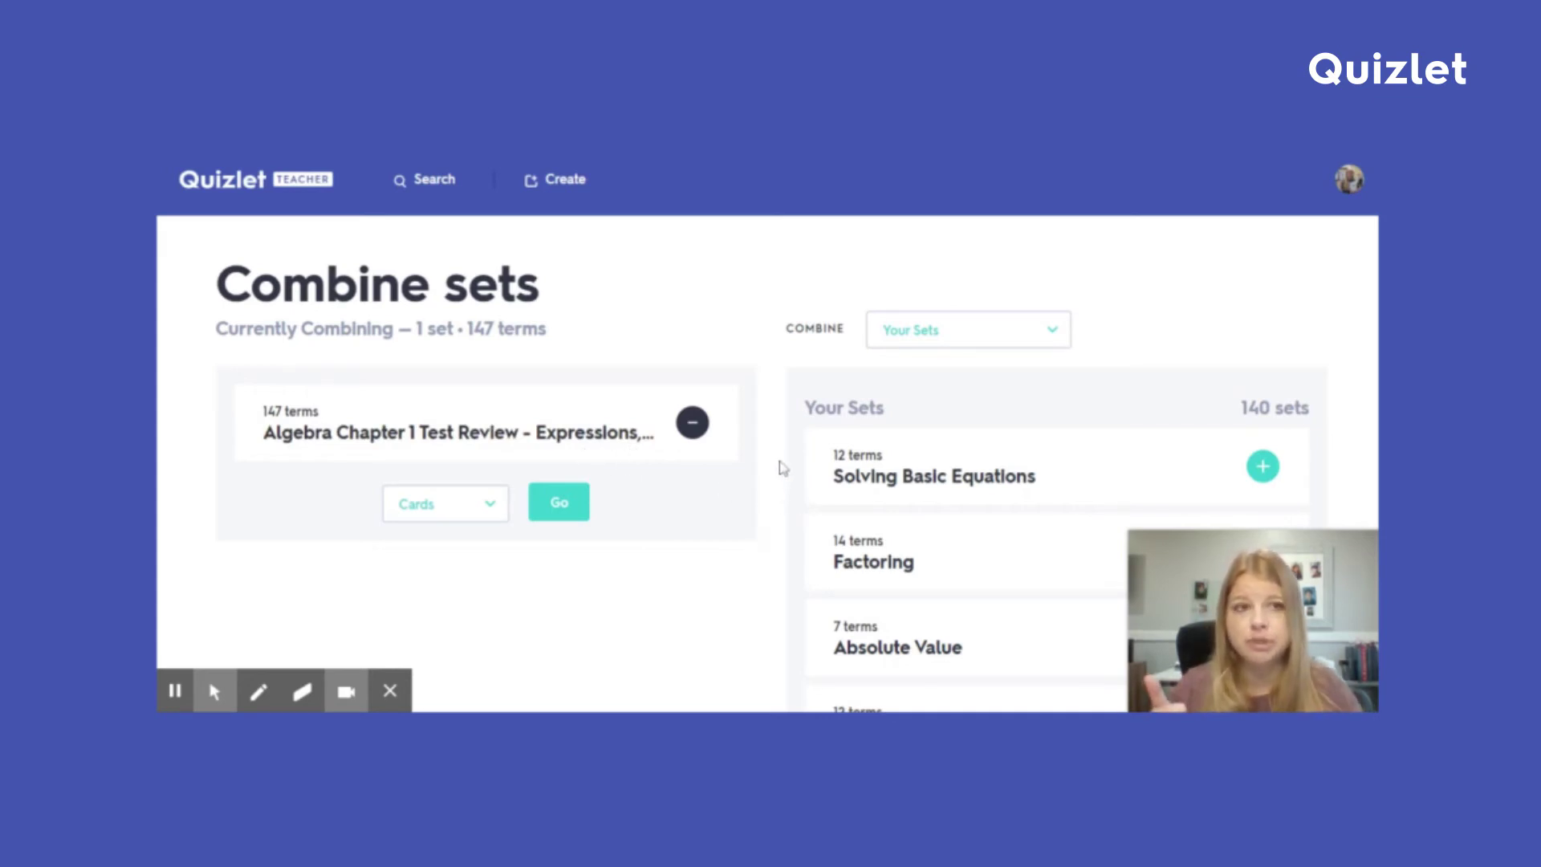
Step: Add the Algebra Chapter 3 Test Review set to the combination
{"action": "scroll", "coordinate": [912, 495], "scroll_direction": "down", "scroll_amount": 1}
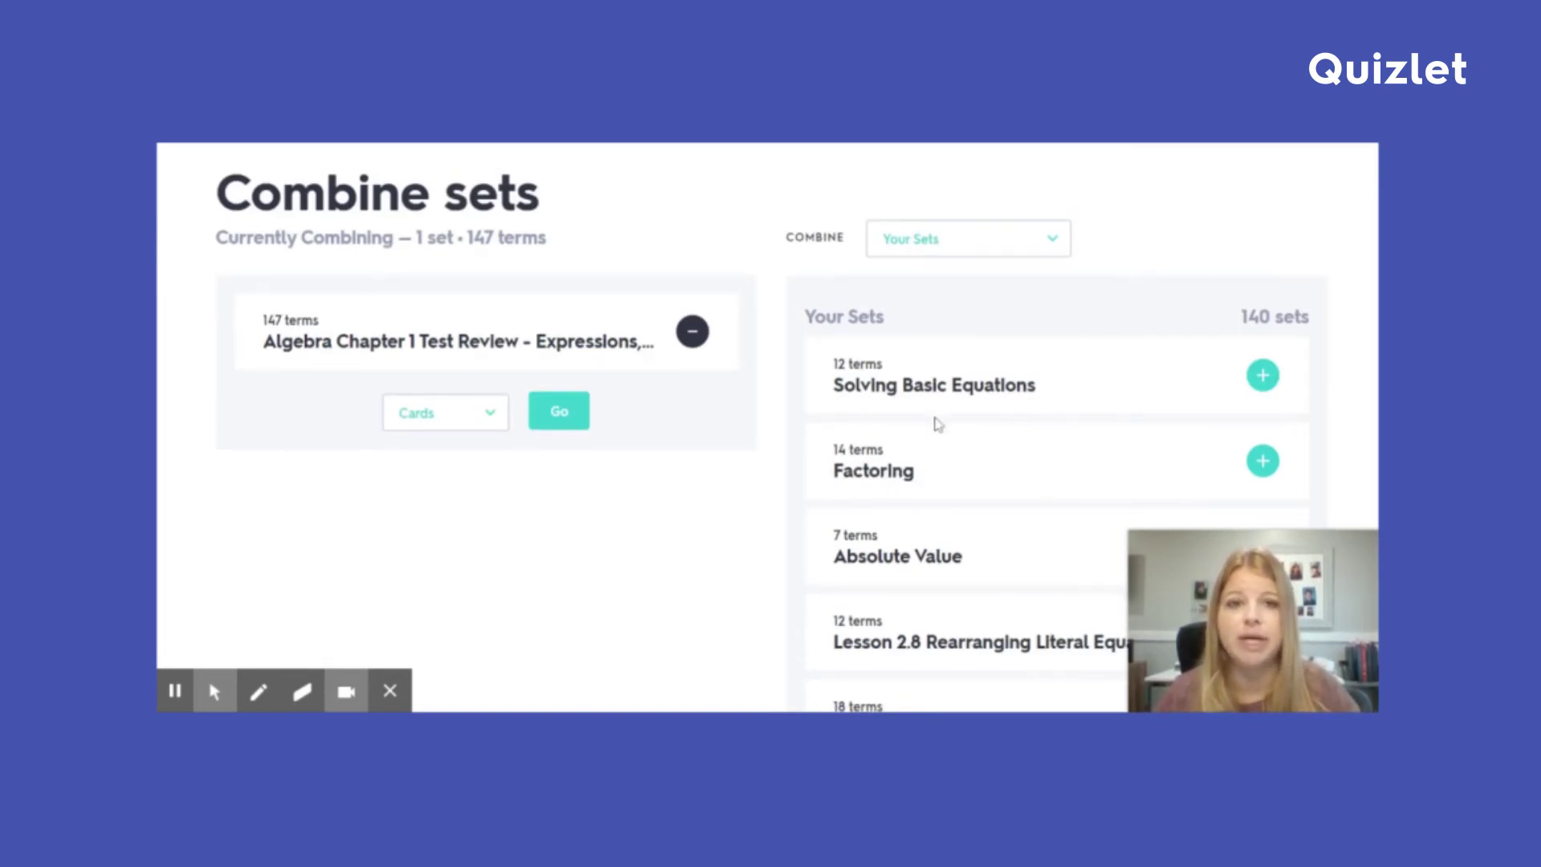
{"action": "scroll", "coordinate": [937, 428], "scroll_direction": "down", "scroll_amount": 8}
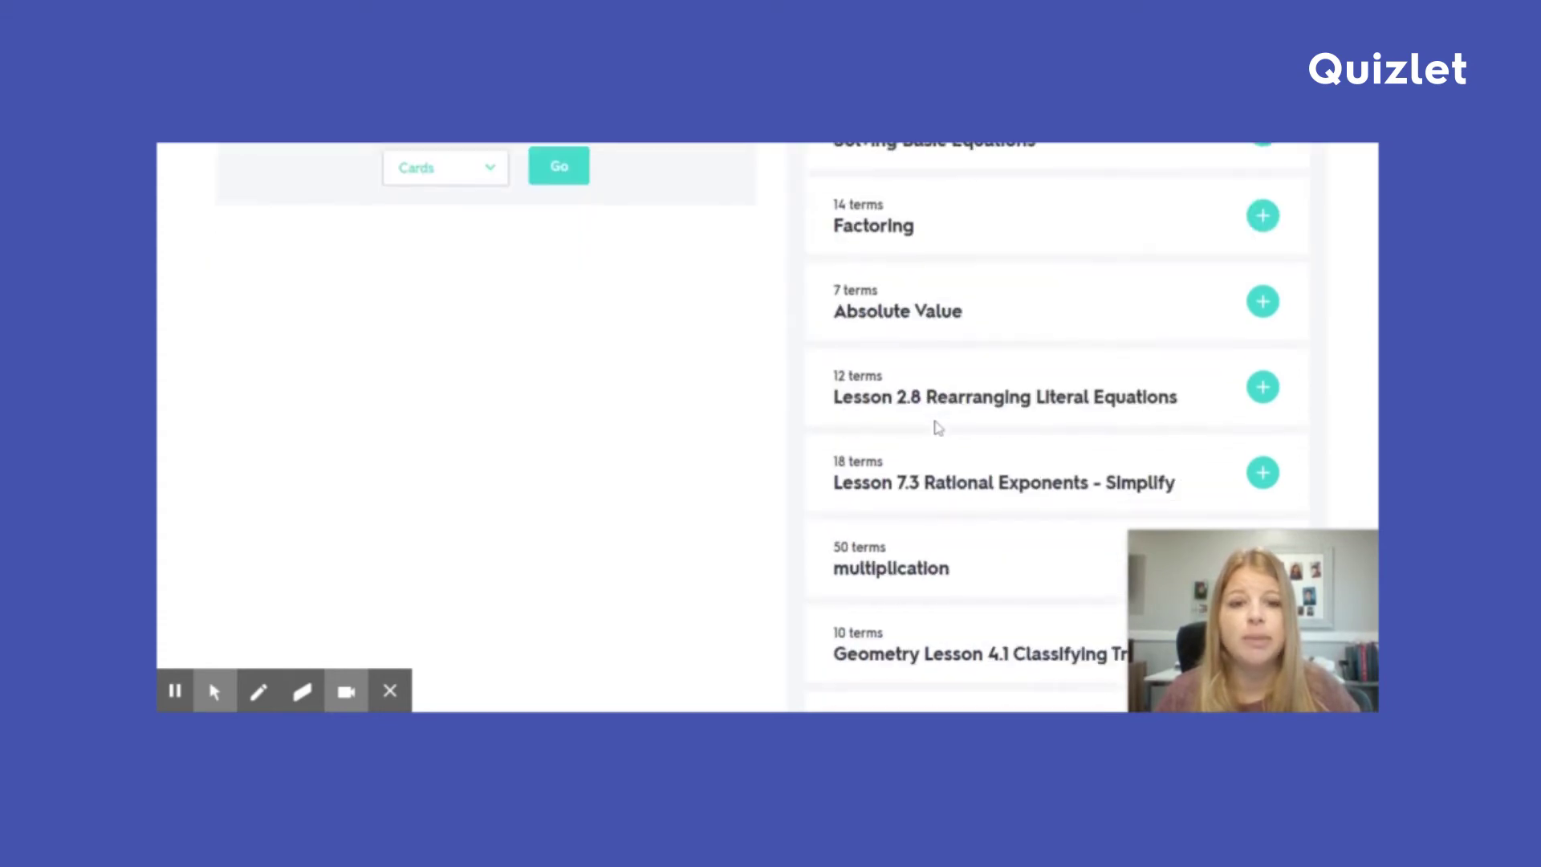
{"action": "scroll", "coordinate": [937, 428], "scroll_direction": "down", "scroll_amount": 9}
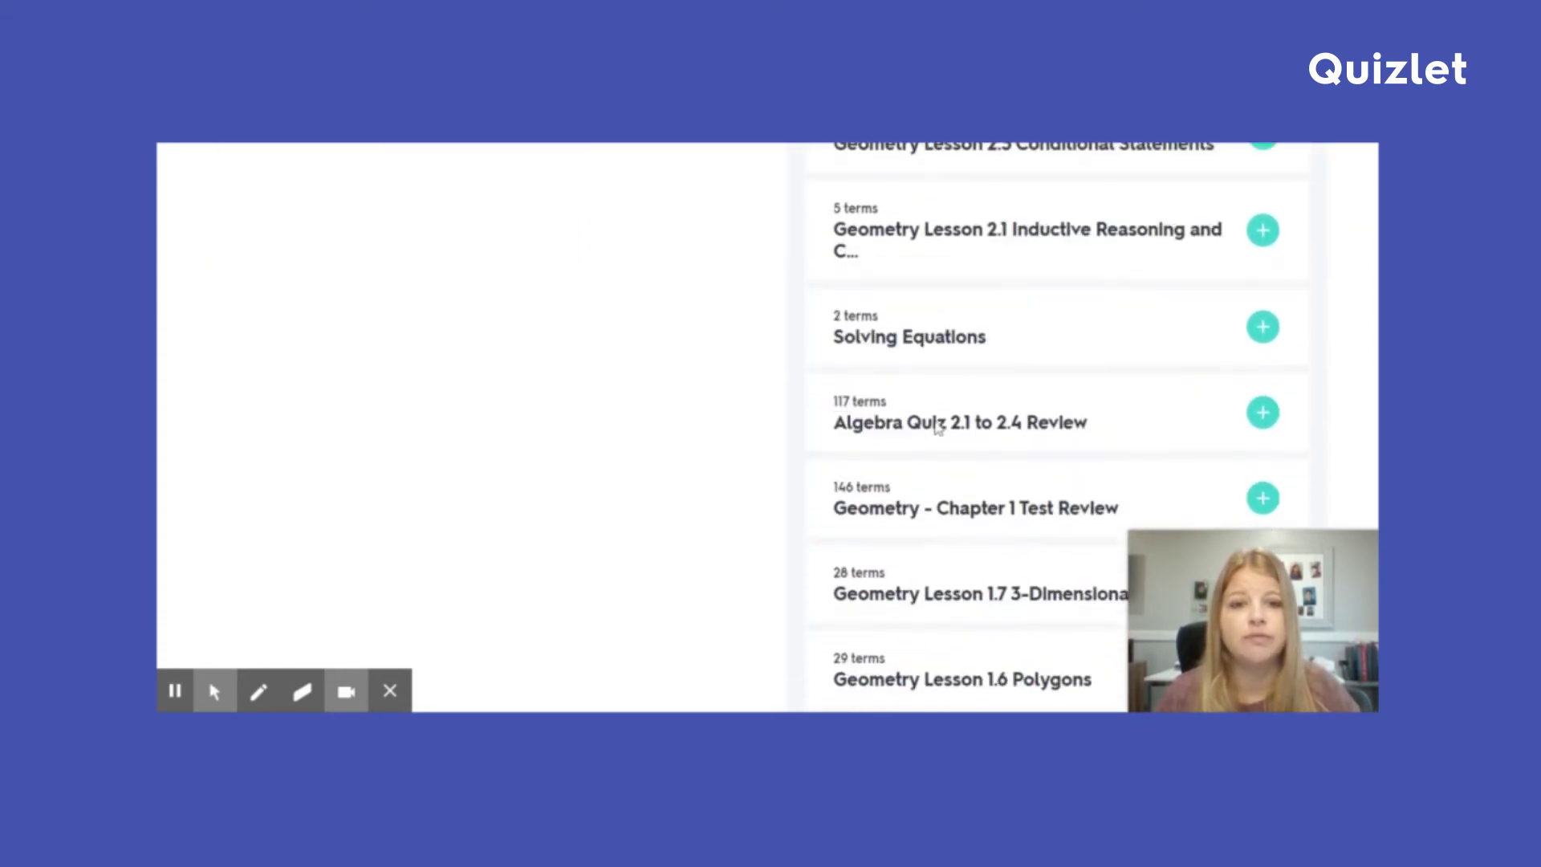
{"action": "scroll", "coordinate": [937, 428], "scroll_direction": "down", "scroll_amount": 11}
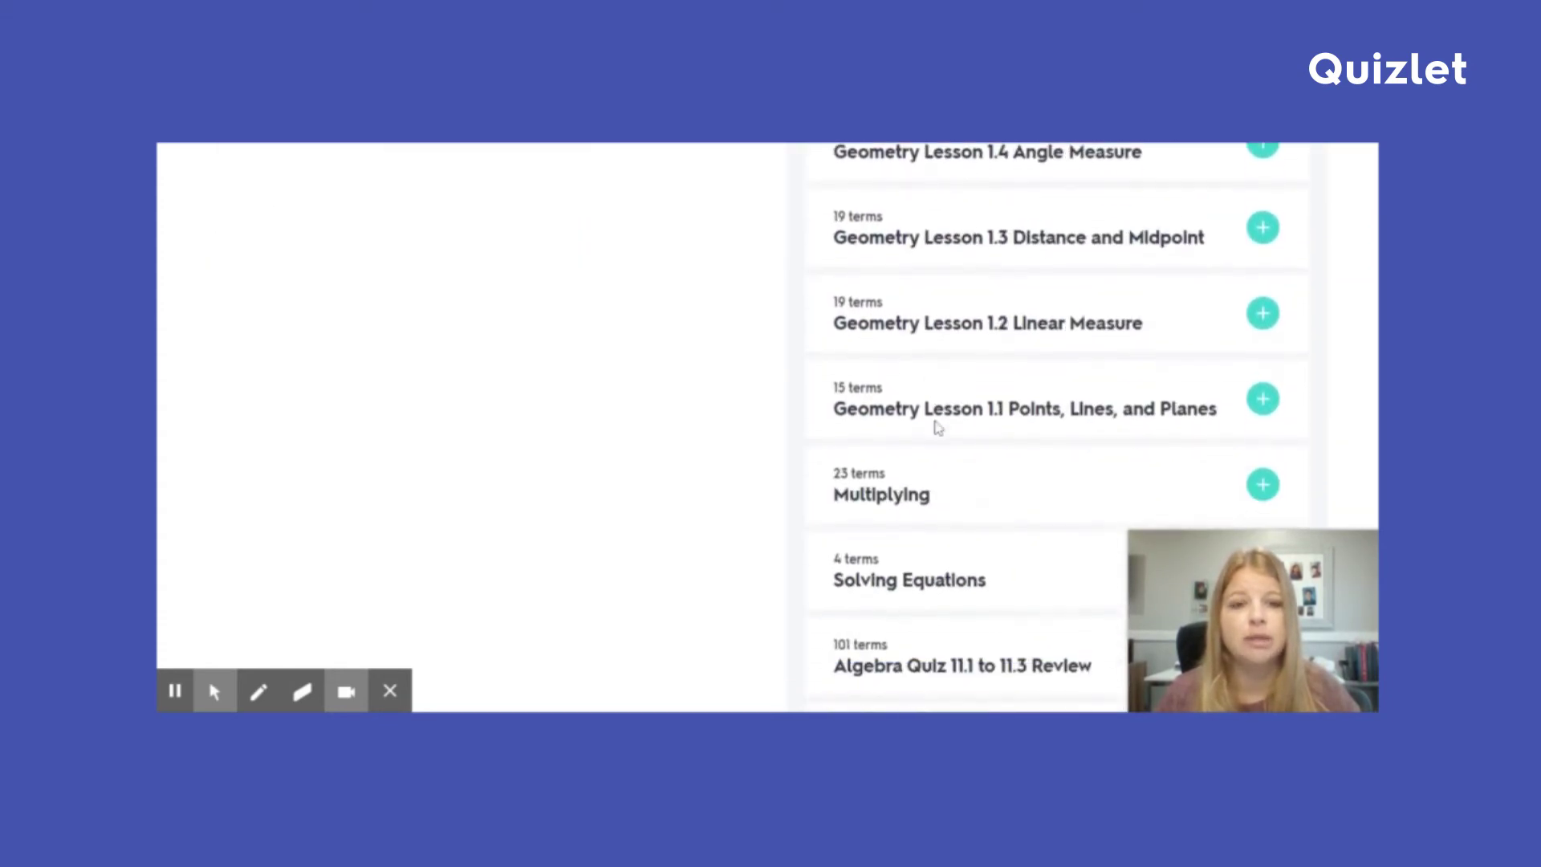
{"action": "scroll", "coordinate": [937, 428], "scroll_direction": "down", "scroll_amount": 13}
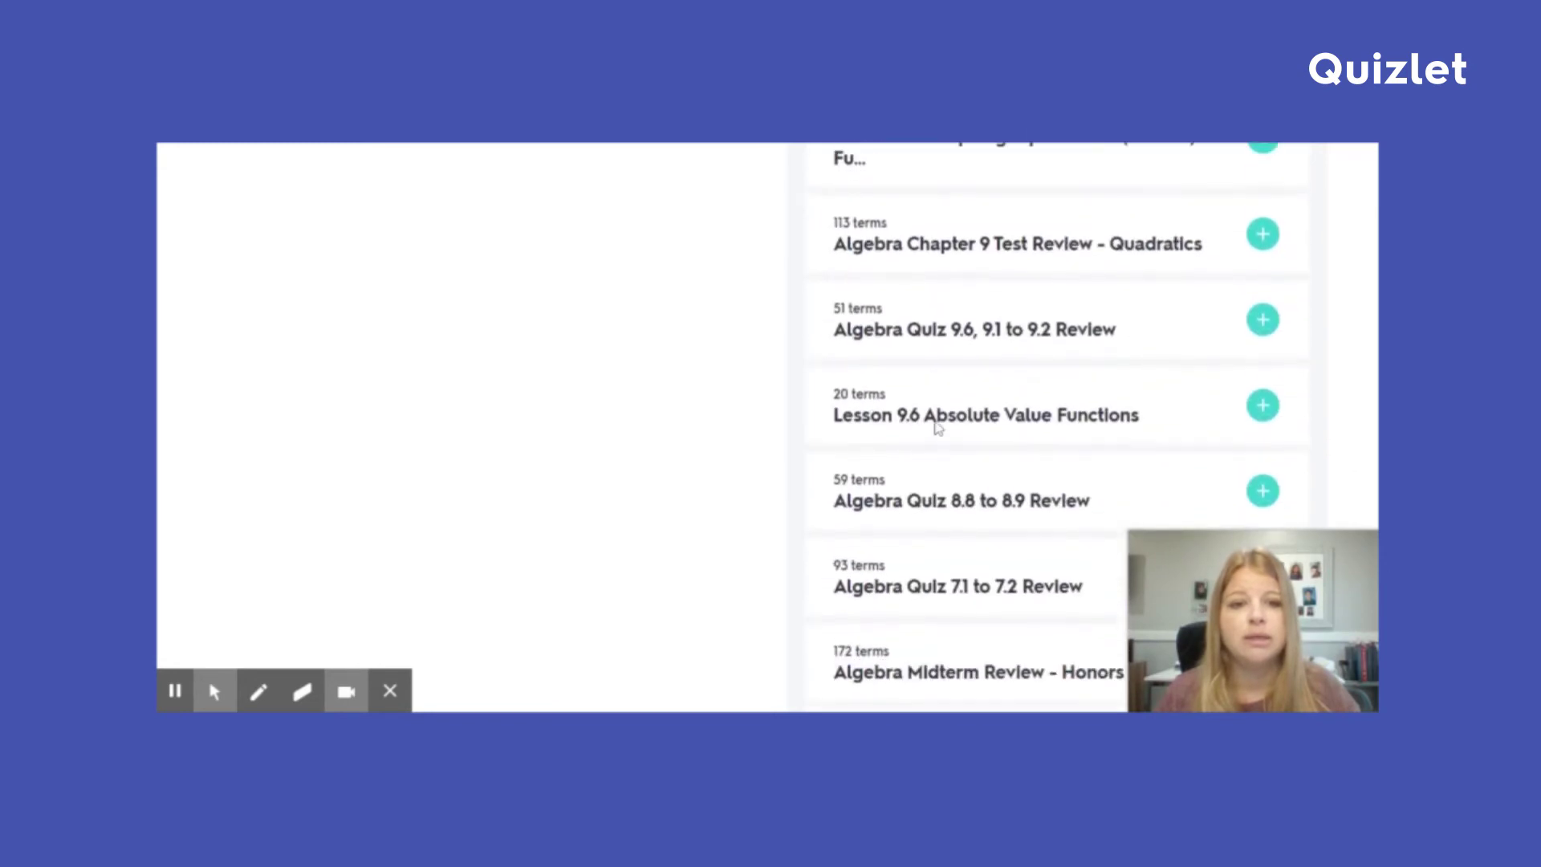
{"action": "scroll", "coordinate": [937, 428], "scroll_direction": "down", "scroll_amount": 4}
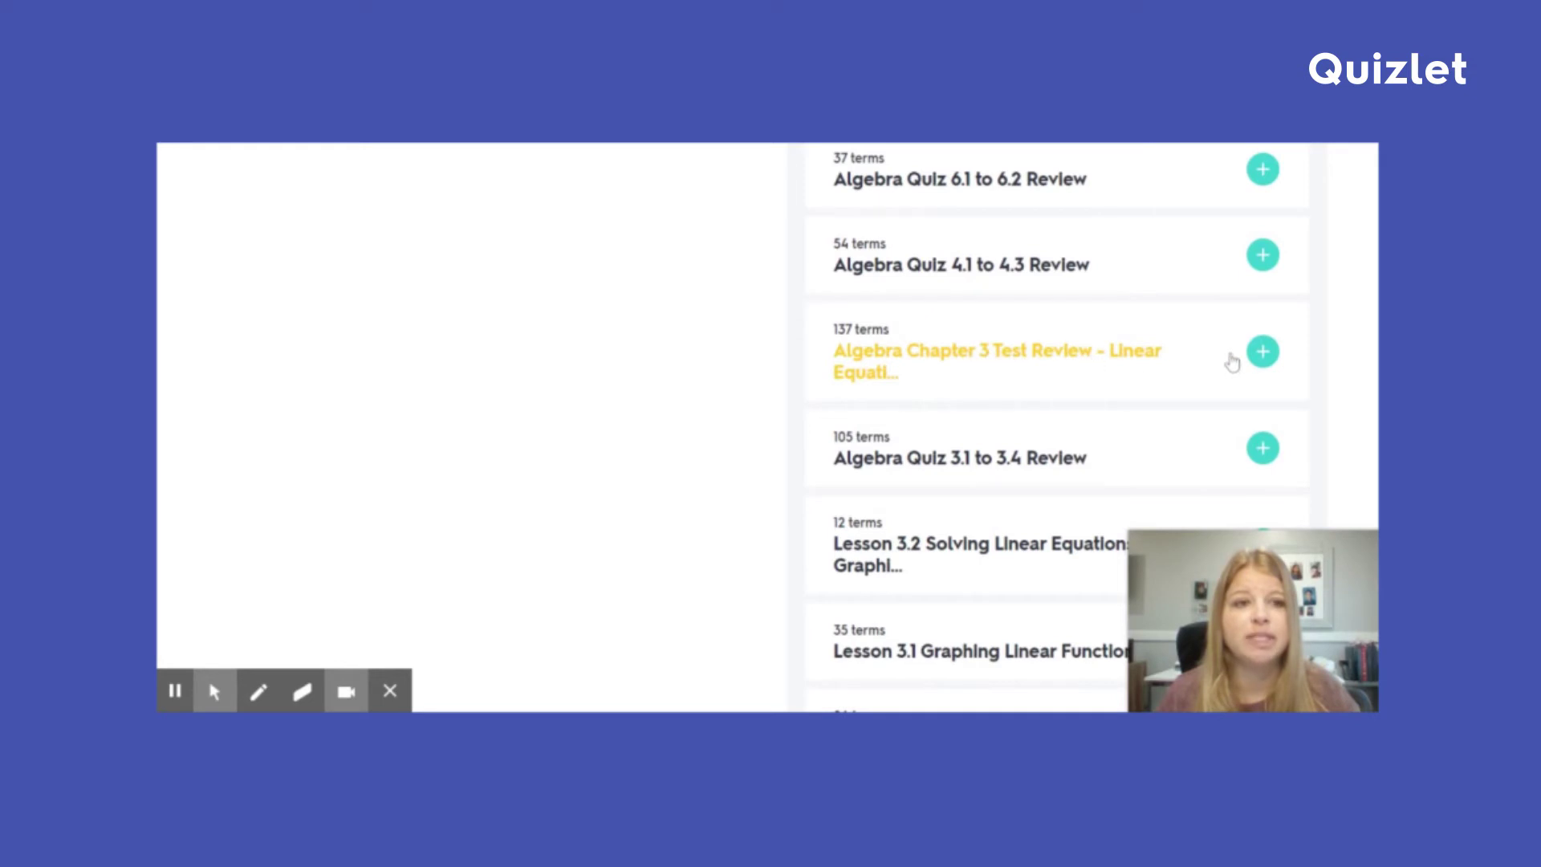
{"action": "left_click", "coordinate": [1264, 357]}
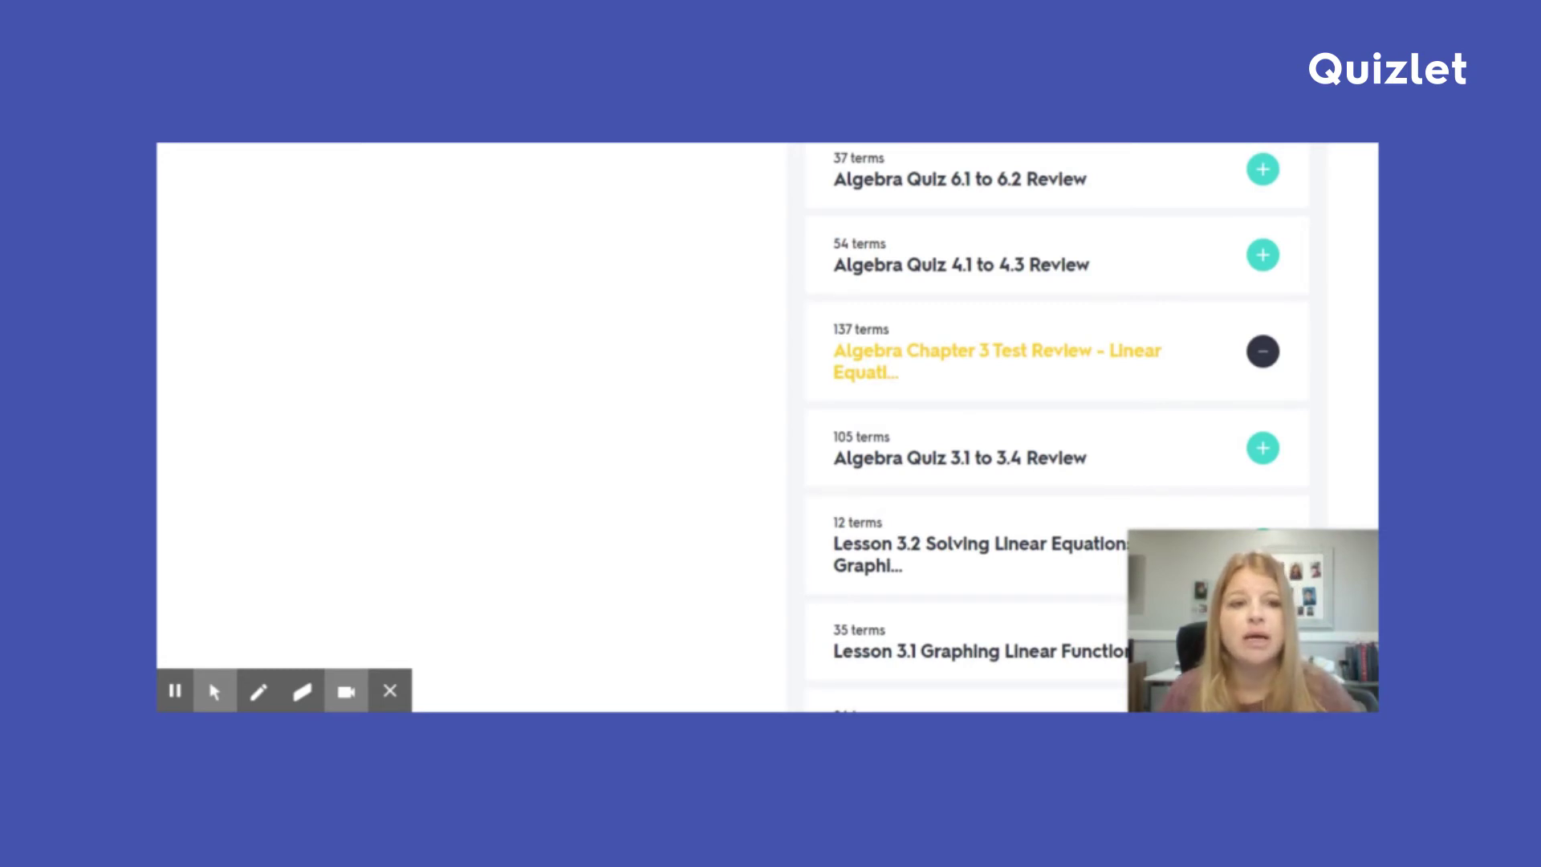
Step: Add the 201-term Algebra Chapter 2 Test Review, bringing the combination to 485 terms
{"action": "scroll", "coordinate": [1138, 419], "scroll_direction": "down", "scroll_amount": 2}
{"action": "scroll", "coordinate": [1139, 418], "scroll_direction": "down", "scroll_amount": 4}
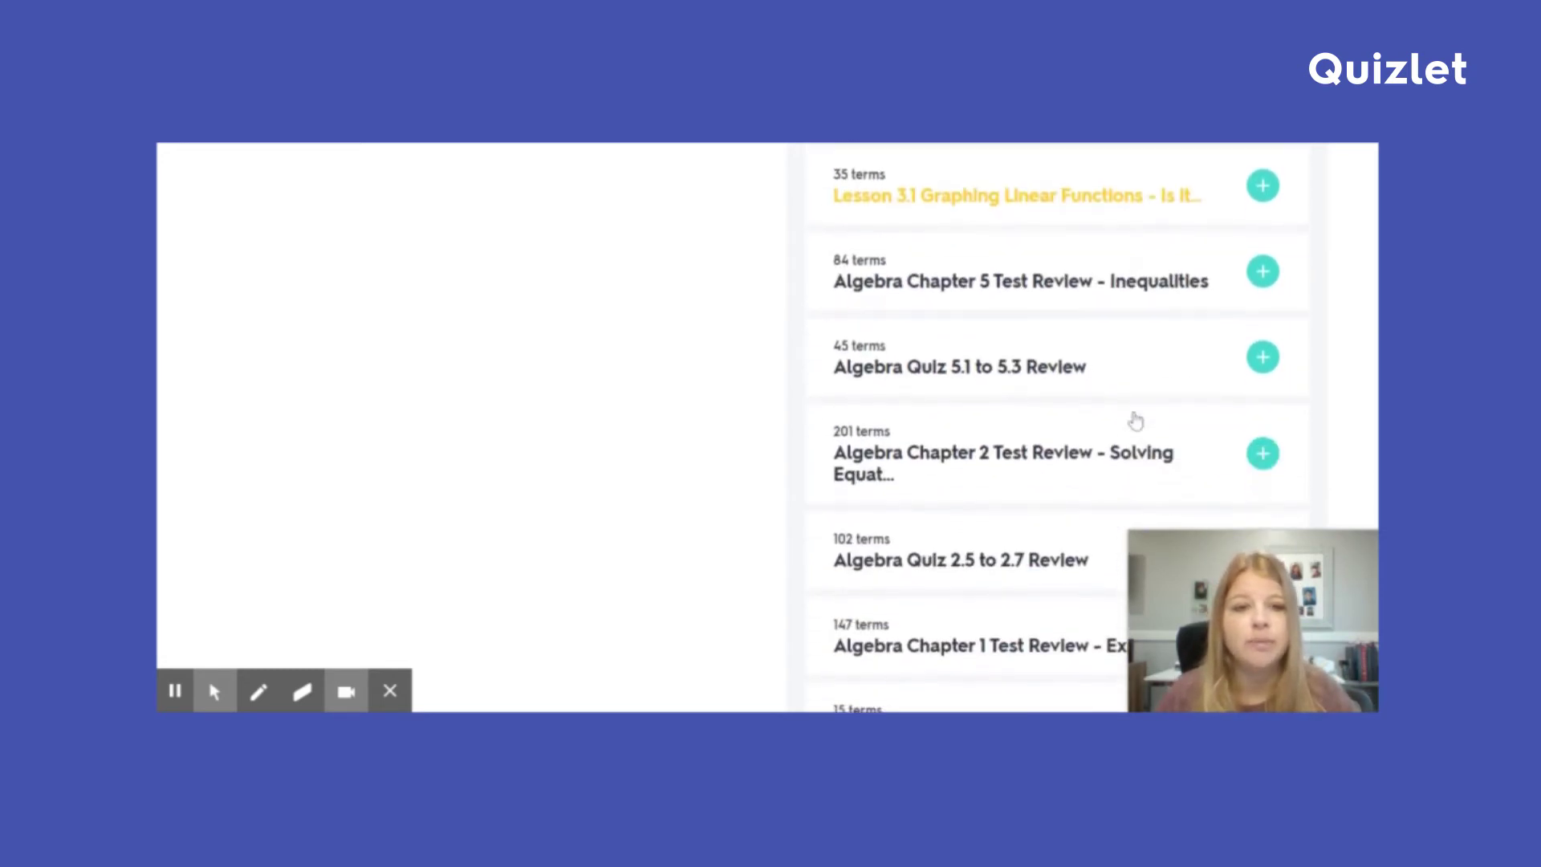
{"action": "left_click", "coordinate": [1262, 362]}
{"action": "scroll", "coordinate": [1375, 355], "scroll_direction": "up", "scroll_amount": 10}
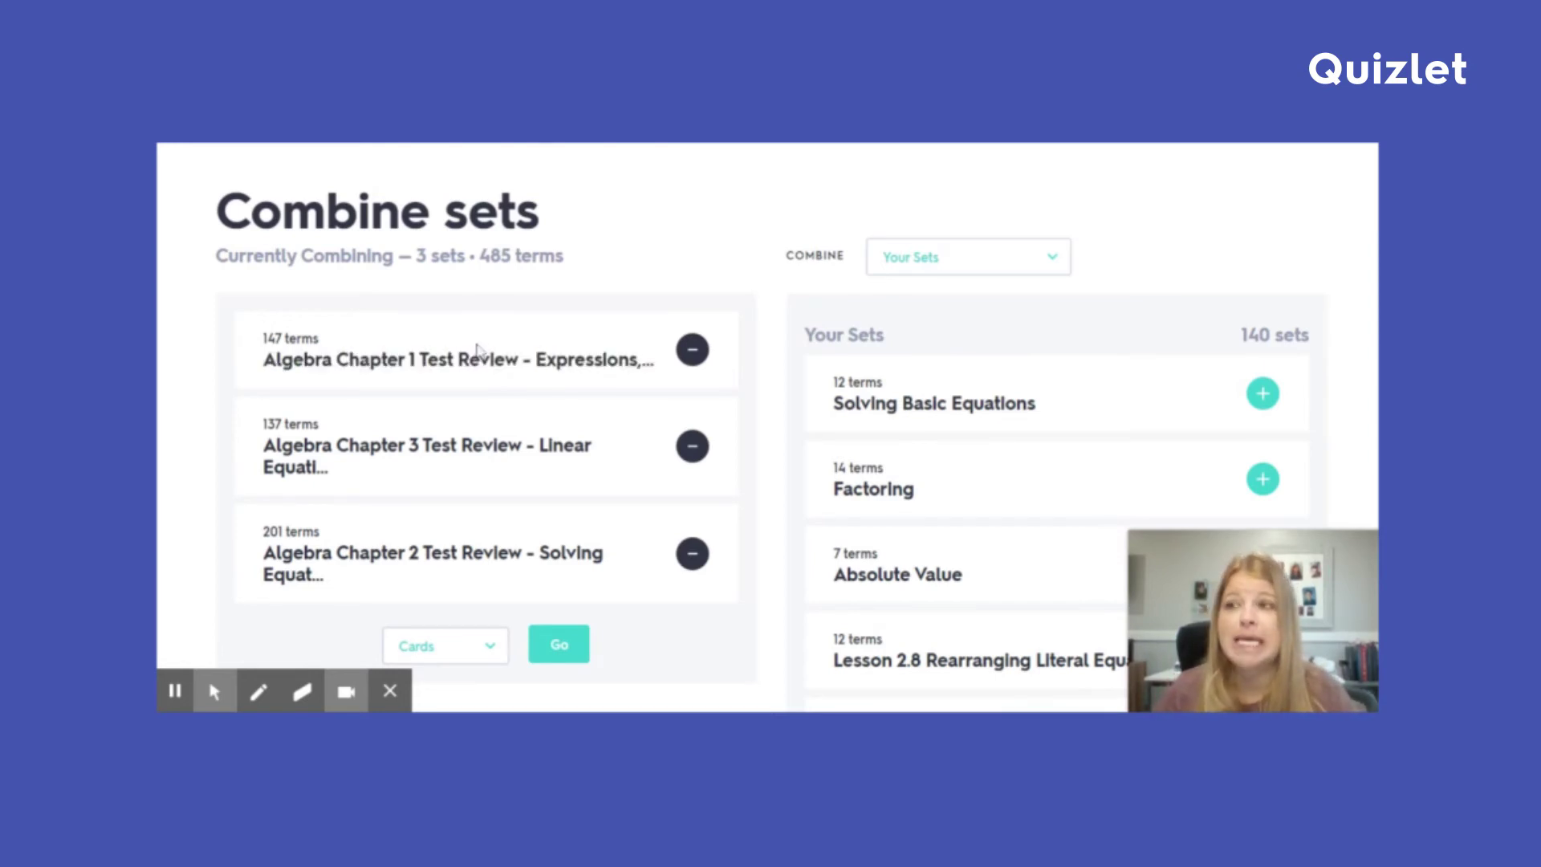
Step: Choose Create a set from the Cards options and generate the combined set draft
{"action": "scroll", "coordinate": [521, 498], "scroll_direction": "down", "scroll_amount": 1}
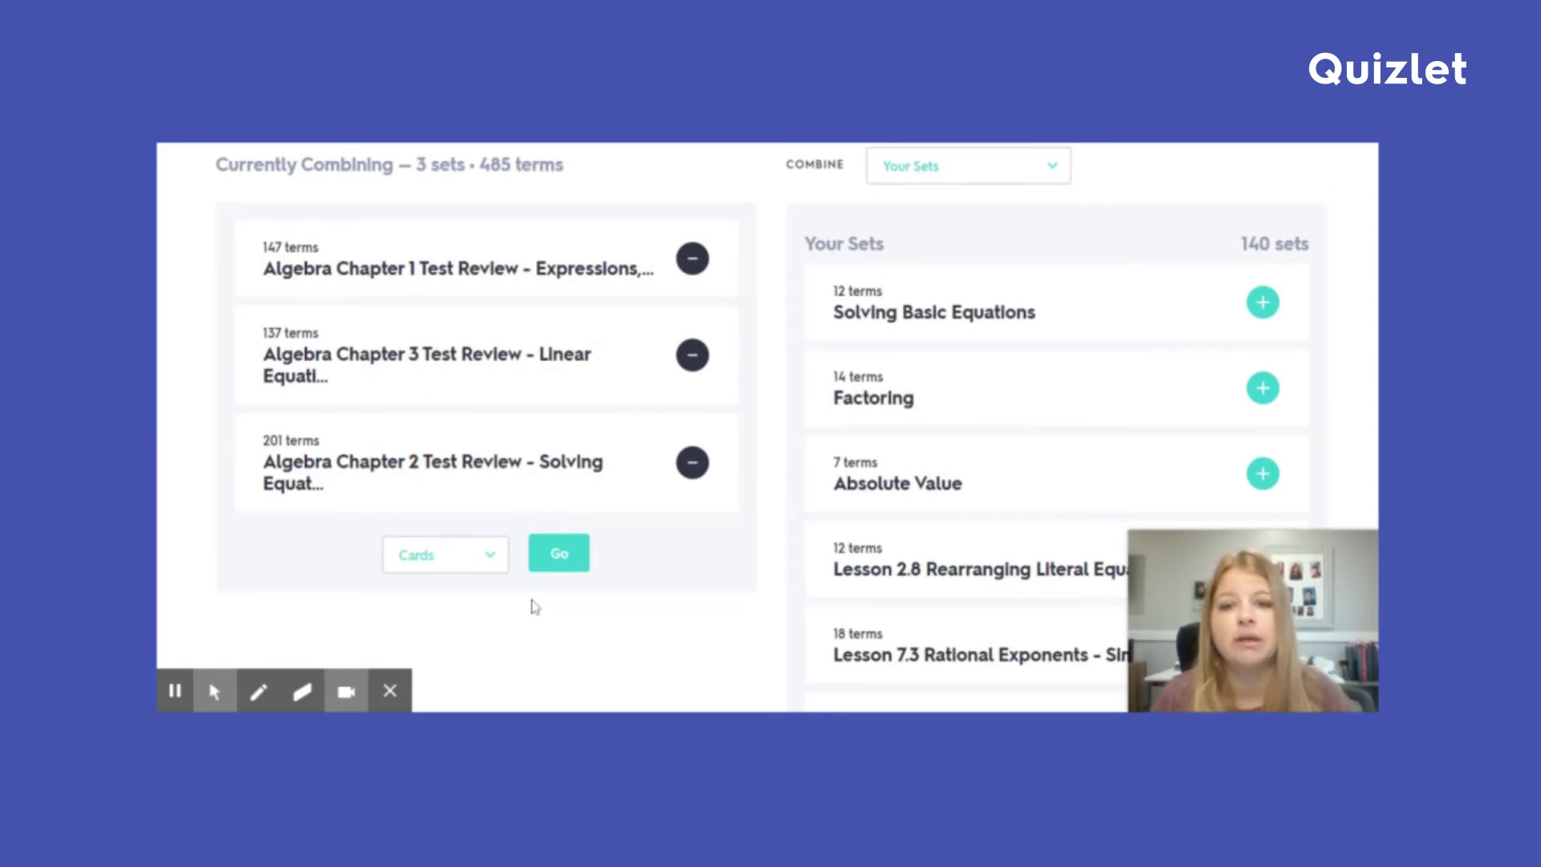
{"action": "left_click", "coordinate": [492, 554]}
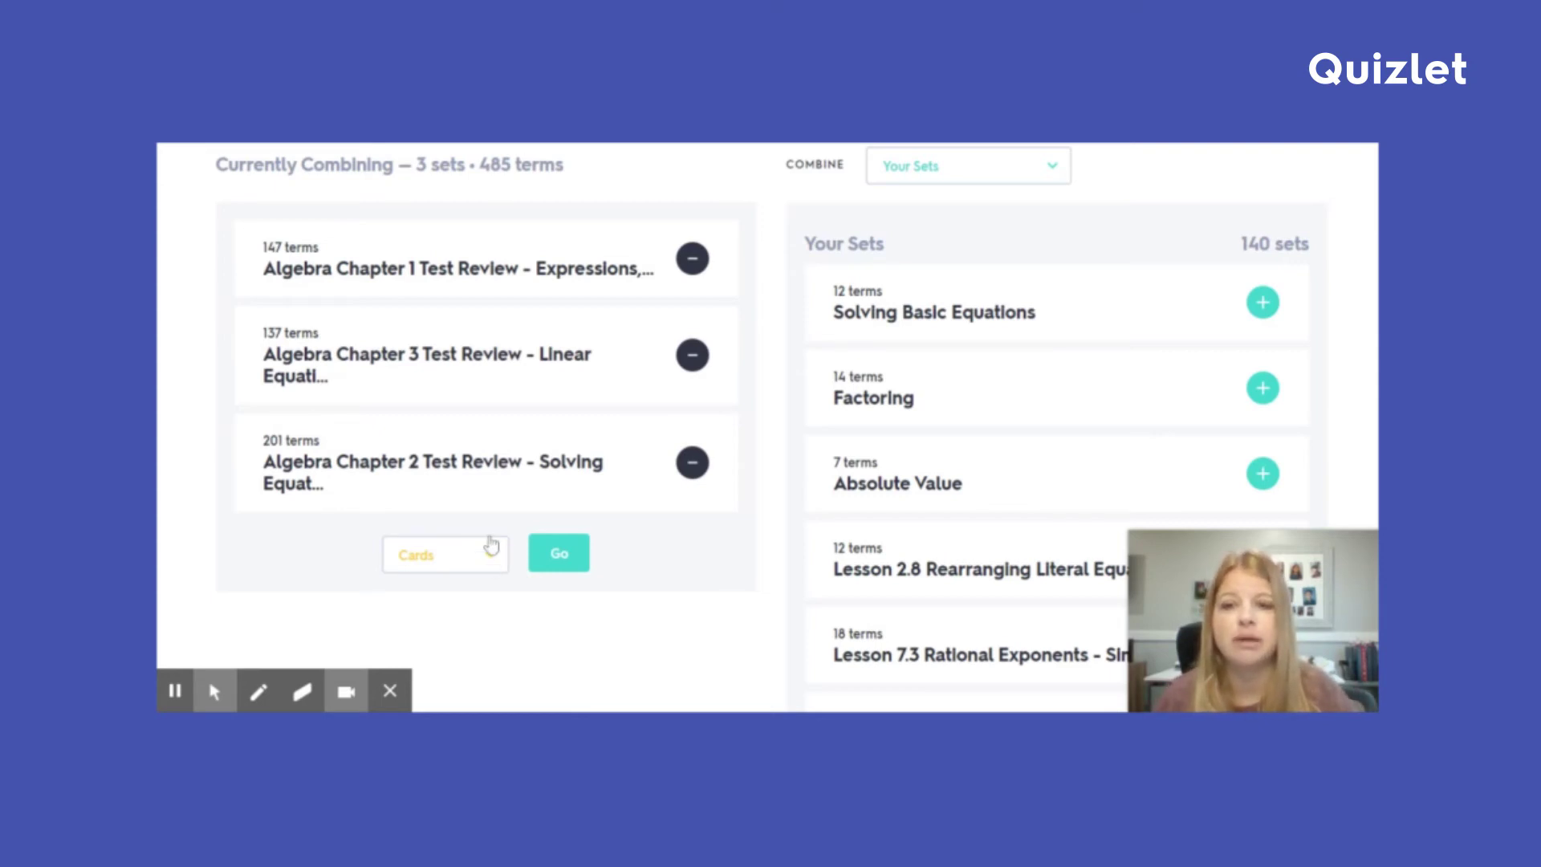
{"action": "left_click", "coordinate": [467, 533]}
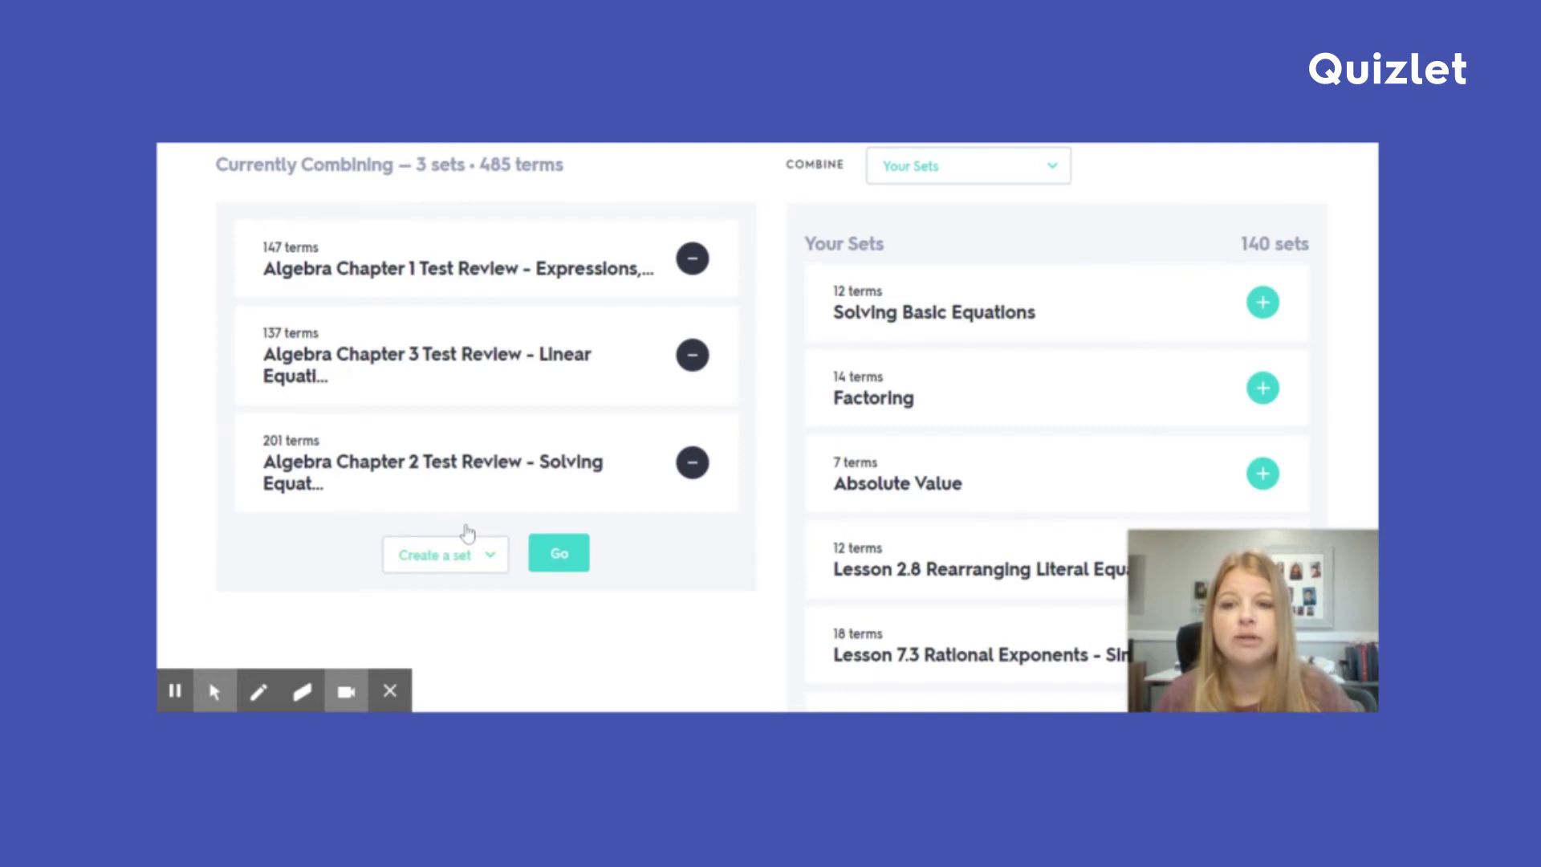
{"action": "left_click", "coordinate": [559, 554]}
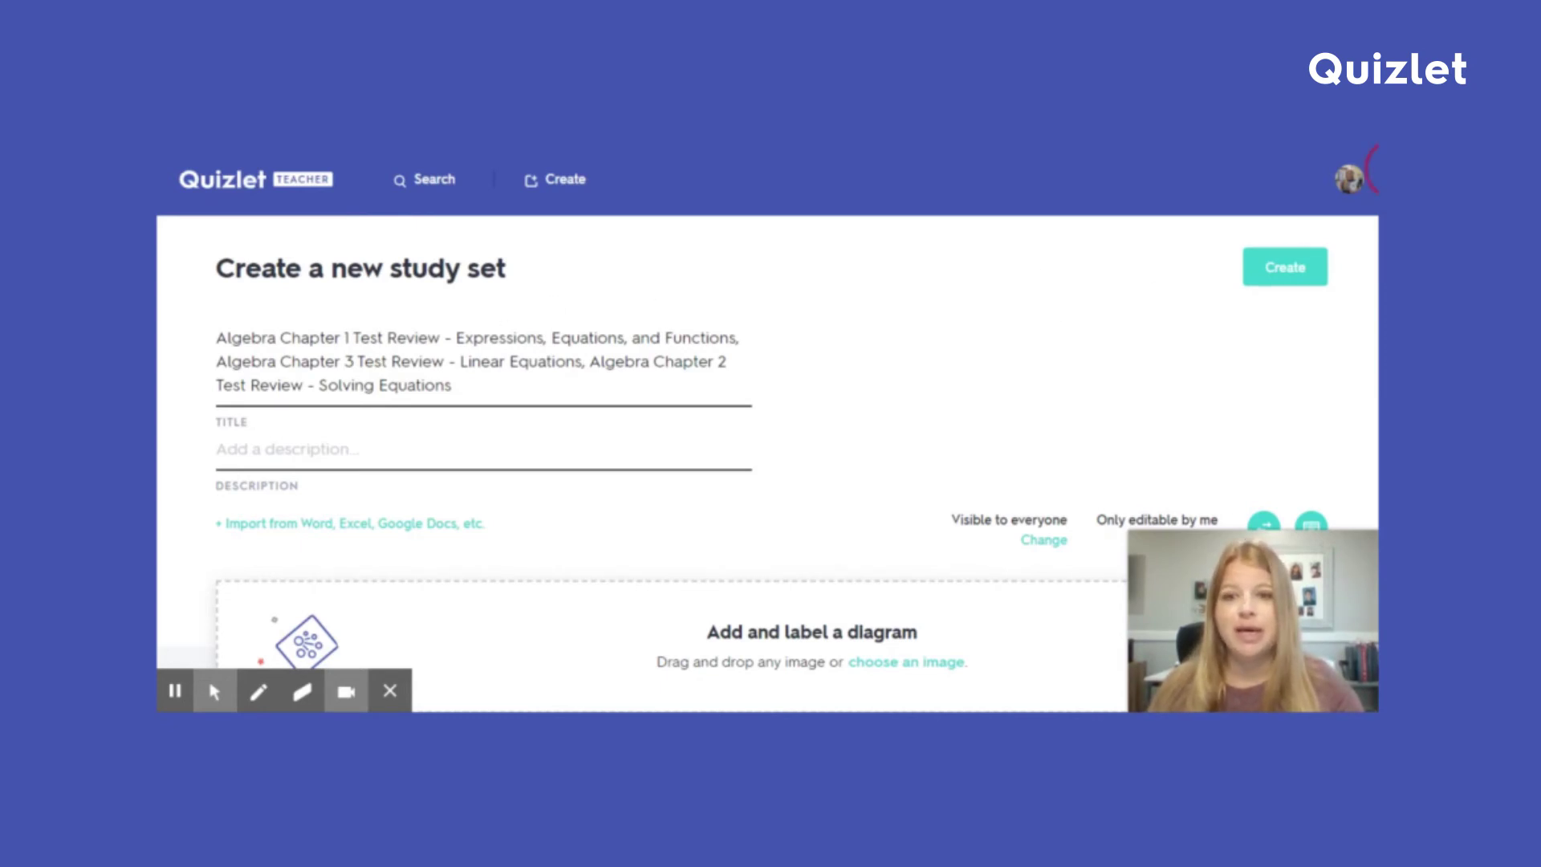
Step: Replace the prefilled title with 'Algebra 1 - Unit 1 Review - Chapters 1, 2, and 3'
{"action": "scroll", "coordinate": [768, 449], "scroll_direction": "down", "scroll_amount": 20}
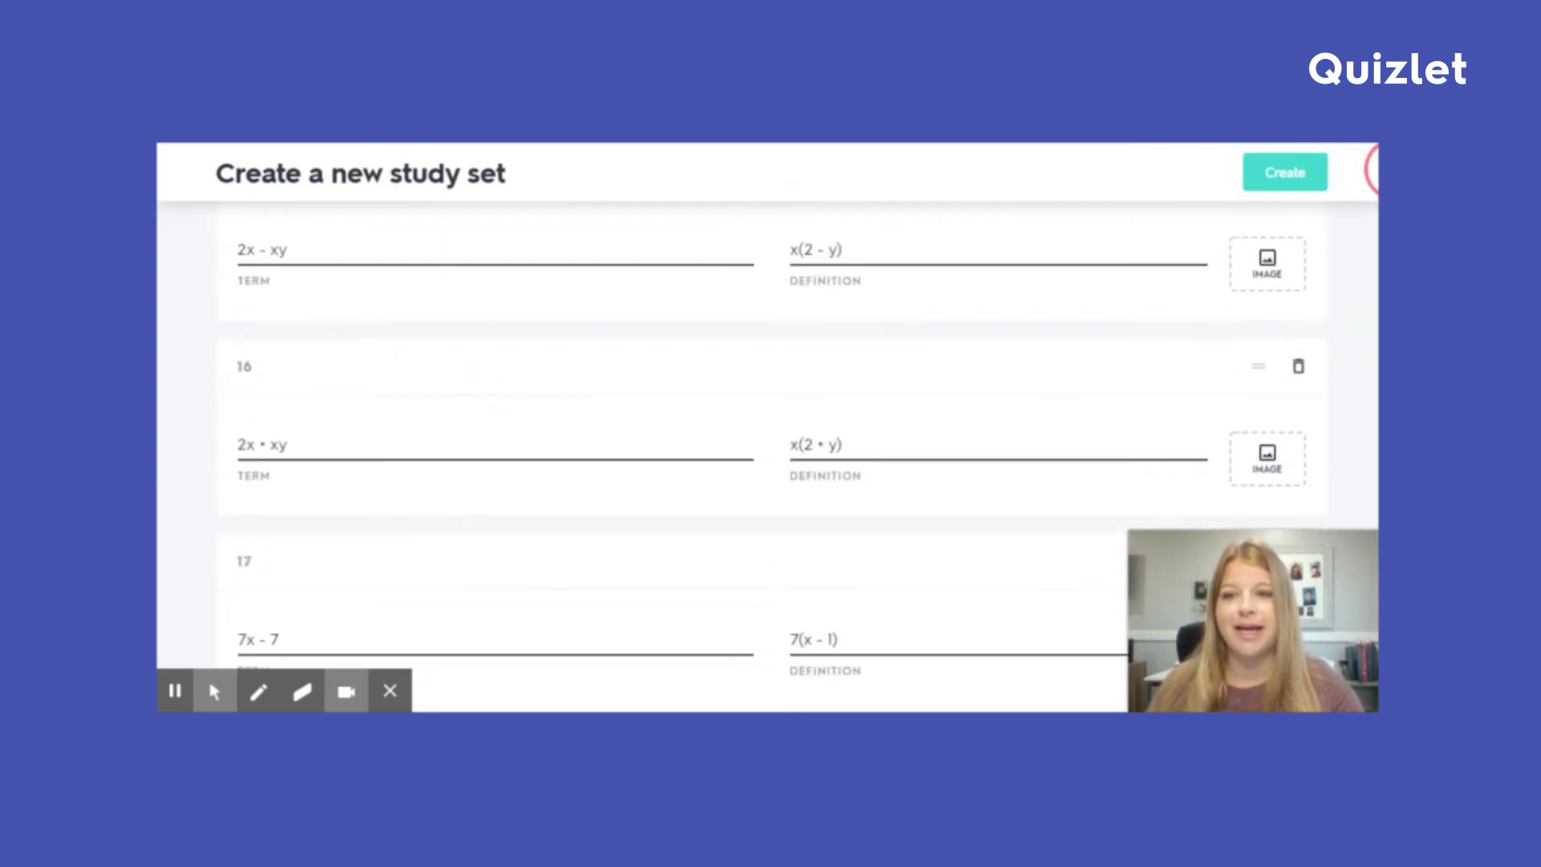
{"action": "scroll", "coordinate": [768, 450], "scroll_direction": "down", "scroll_amount": 20}
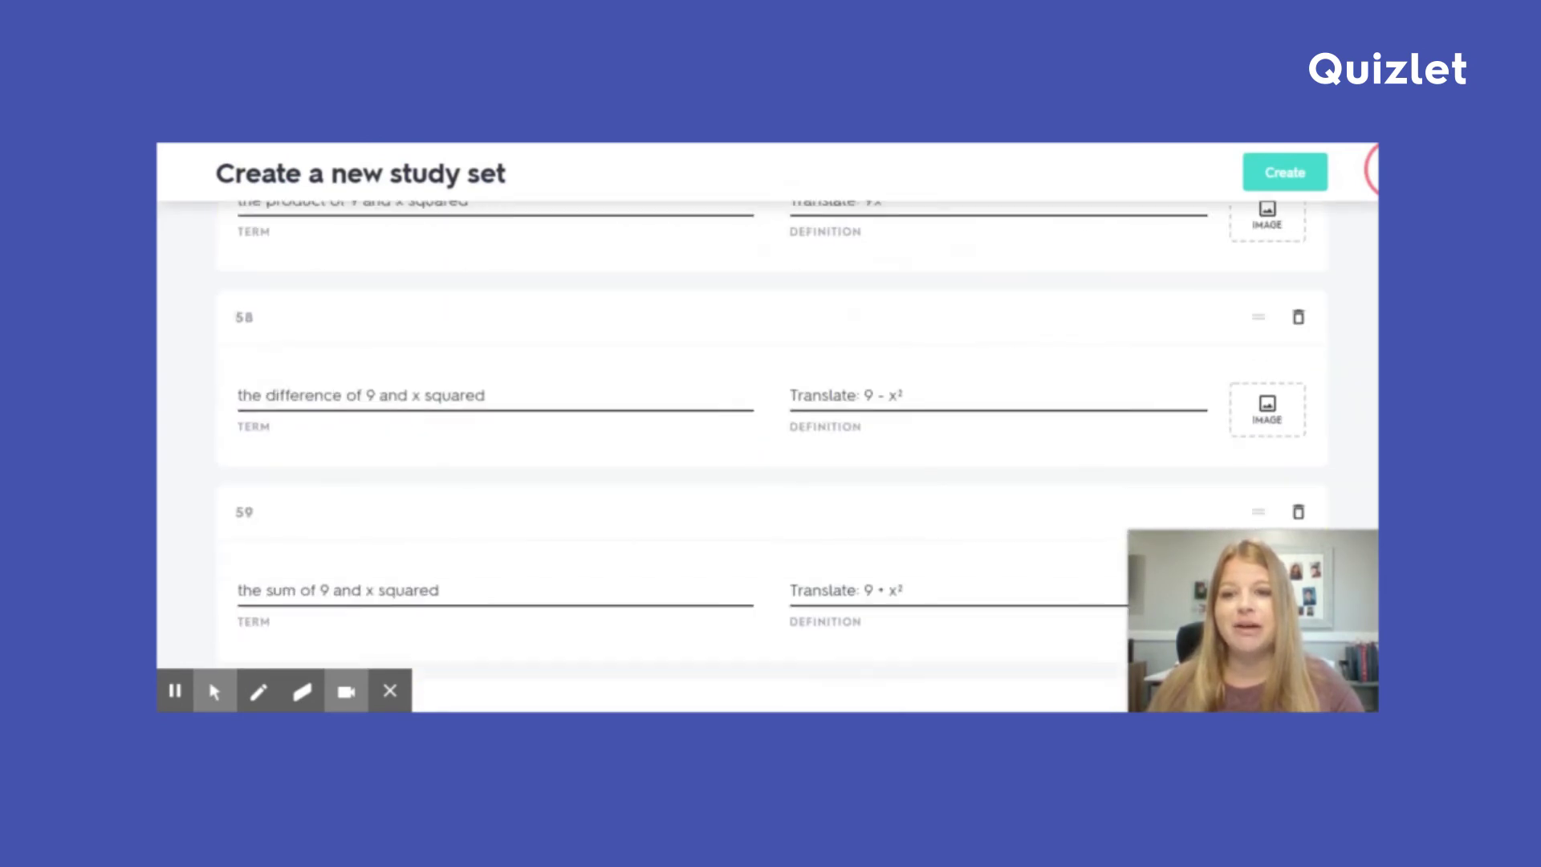
{"action": "scroll", "coordinate": [767, 449], "scroll_direction": "up", "scroll_amount": 20}
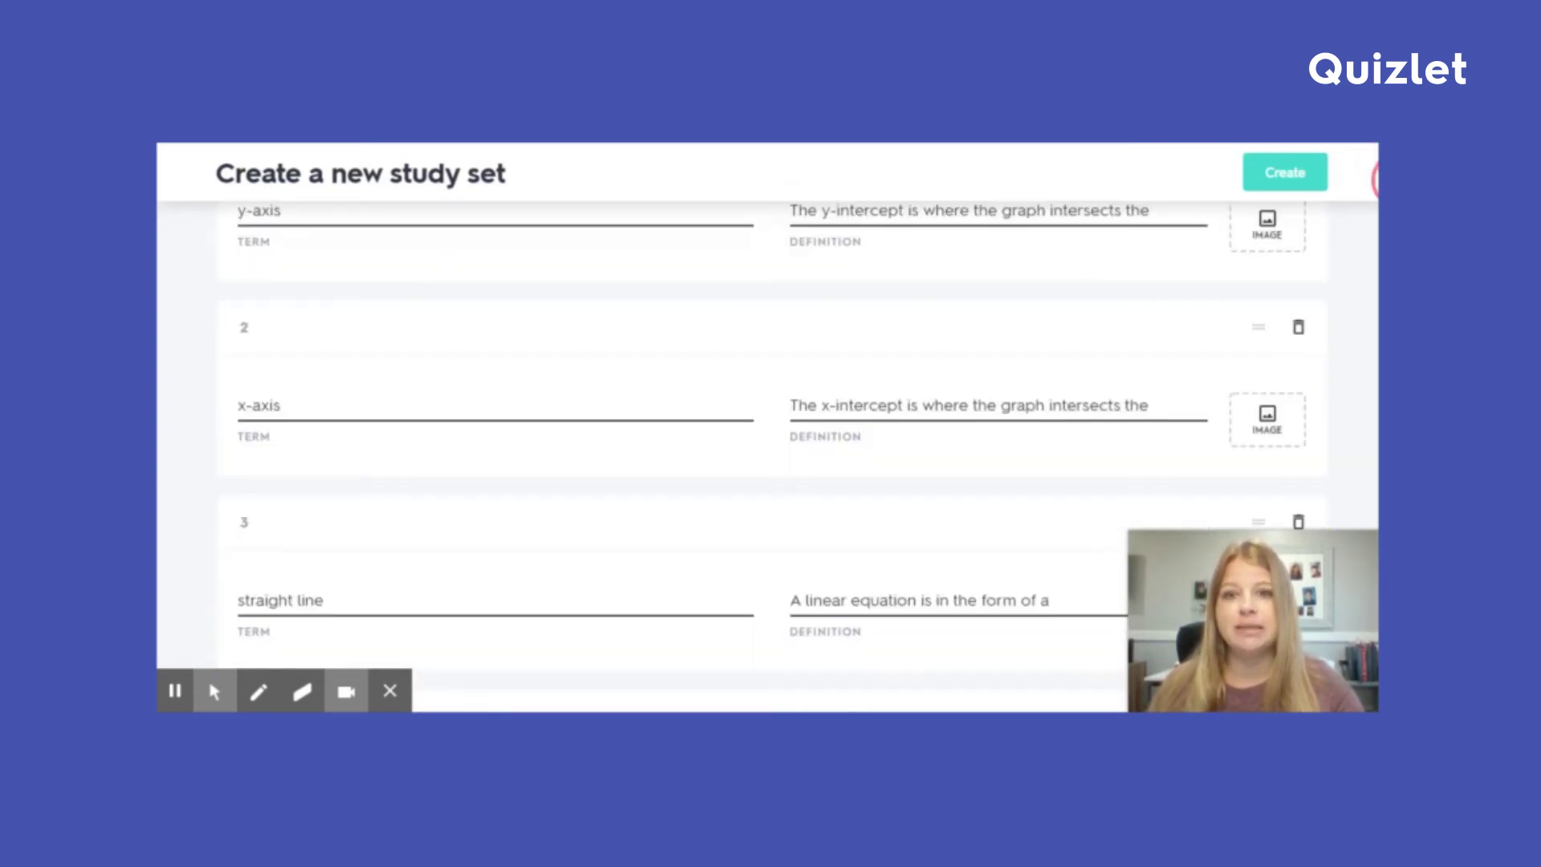
{"action": "scroll", "coordinate": [970, 430], "scroll_direction": "up", "scroll_amount": 10}
{"action": "scroll", "coordinate": [966, 438], "scroll_direction": "down", "scroll_amount": 2}
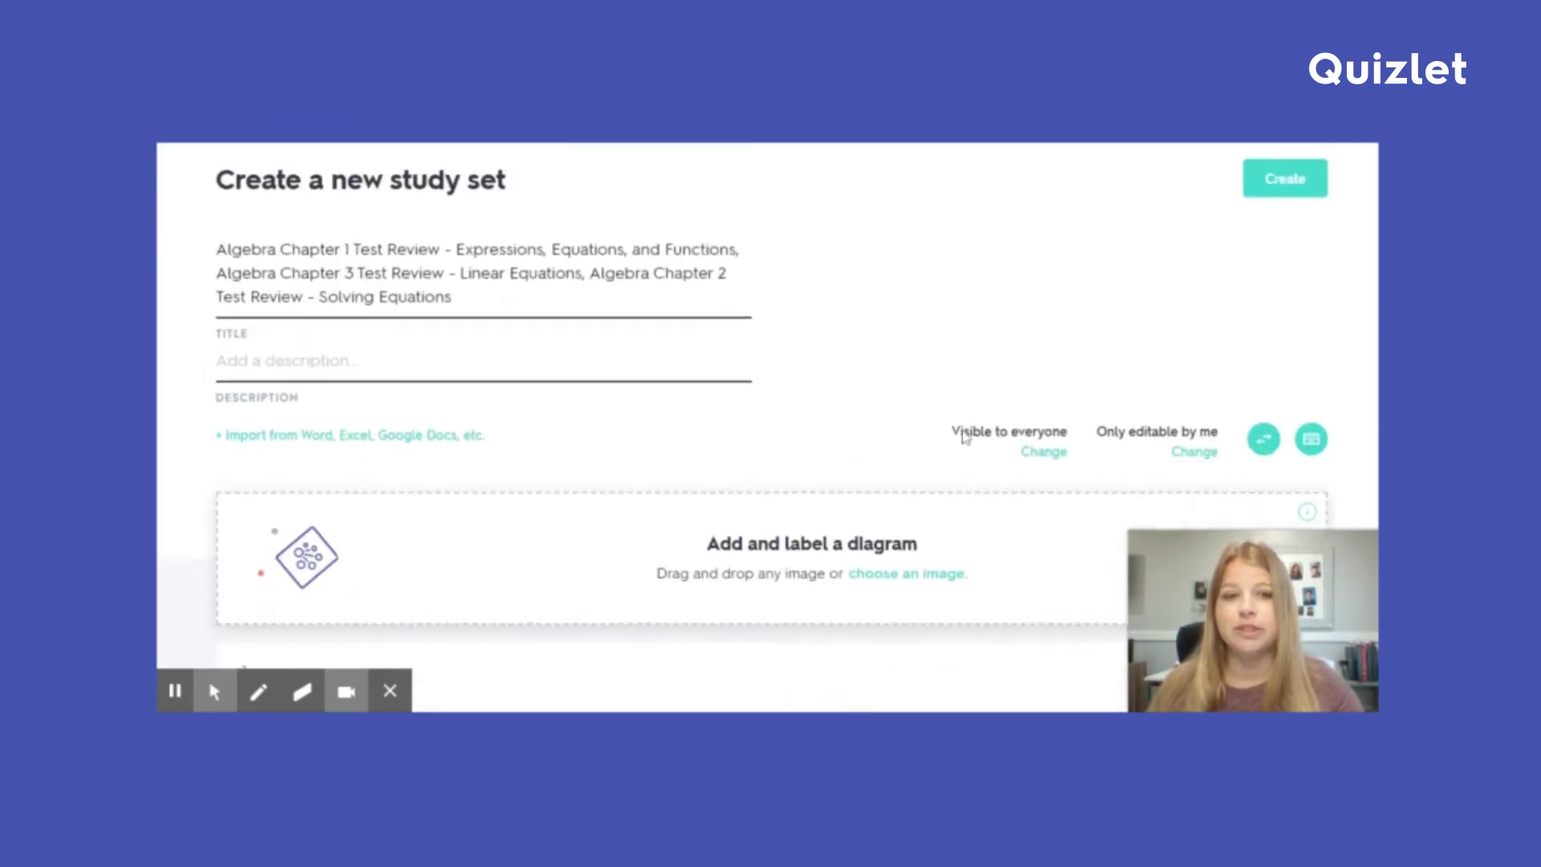
{"action": "scroll", "coordinate": [960, 436], "scroll_direction": "down", "scroll_amount": 1}
{"action": "scroll", "coordinate": [960, 436], "scroll_direction": "up", "scroll_amount": 3}
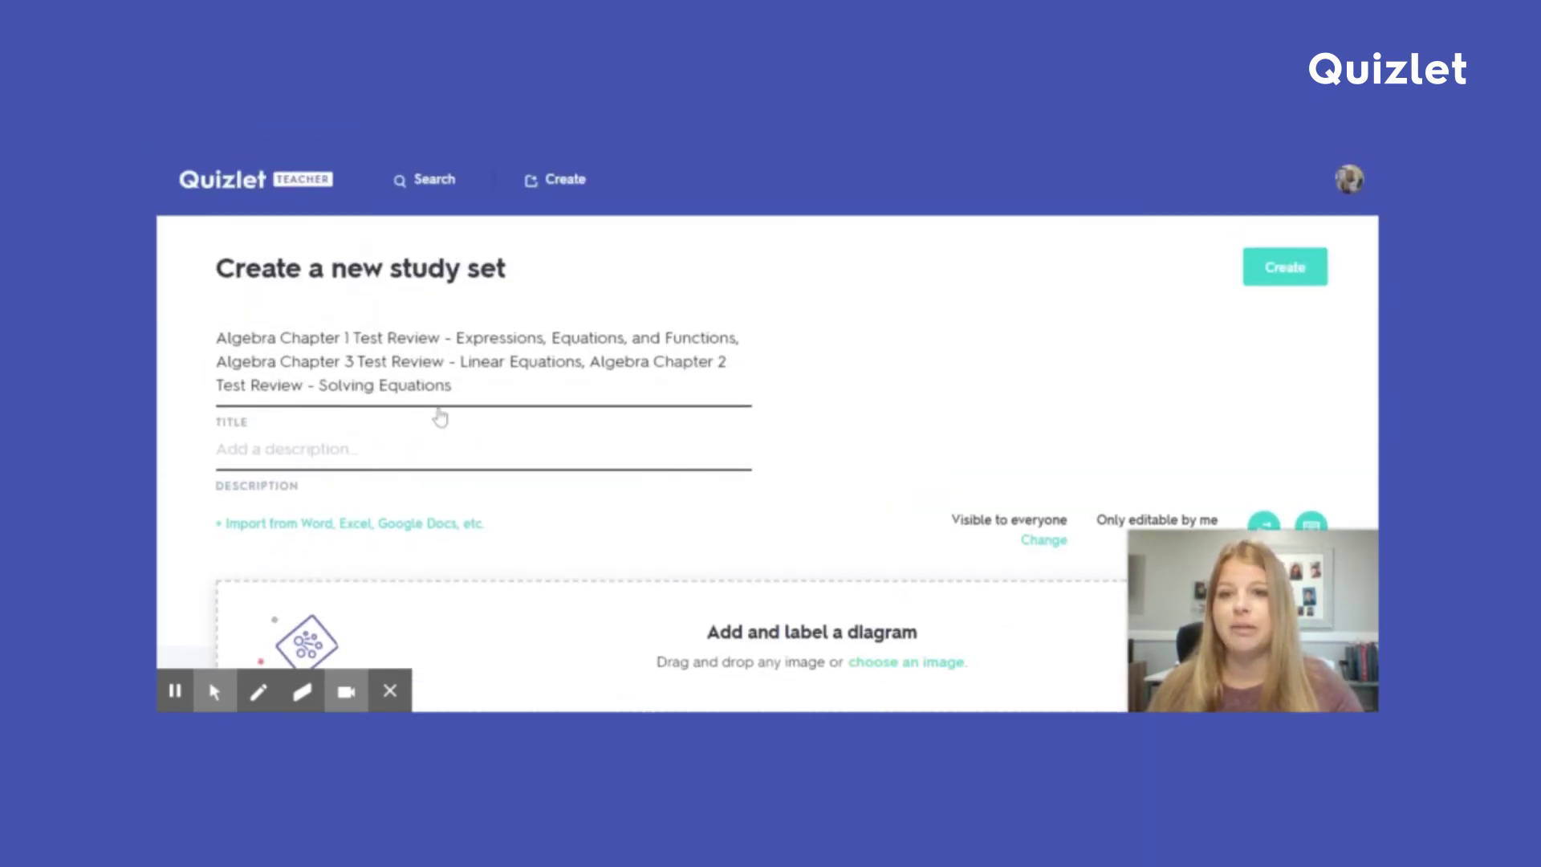
{"action": "left_click", "coordinate": [449, 389]}
{"action": "left_click_drag", "start_coordinate": [449, 389], "coordinate": [217, 344]}
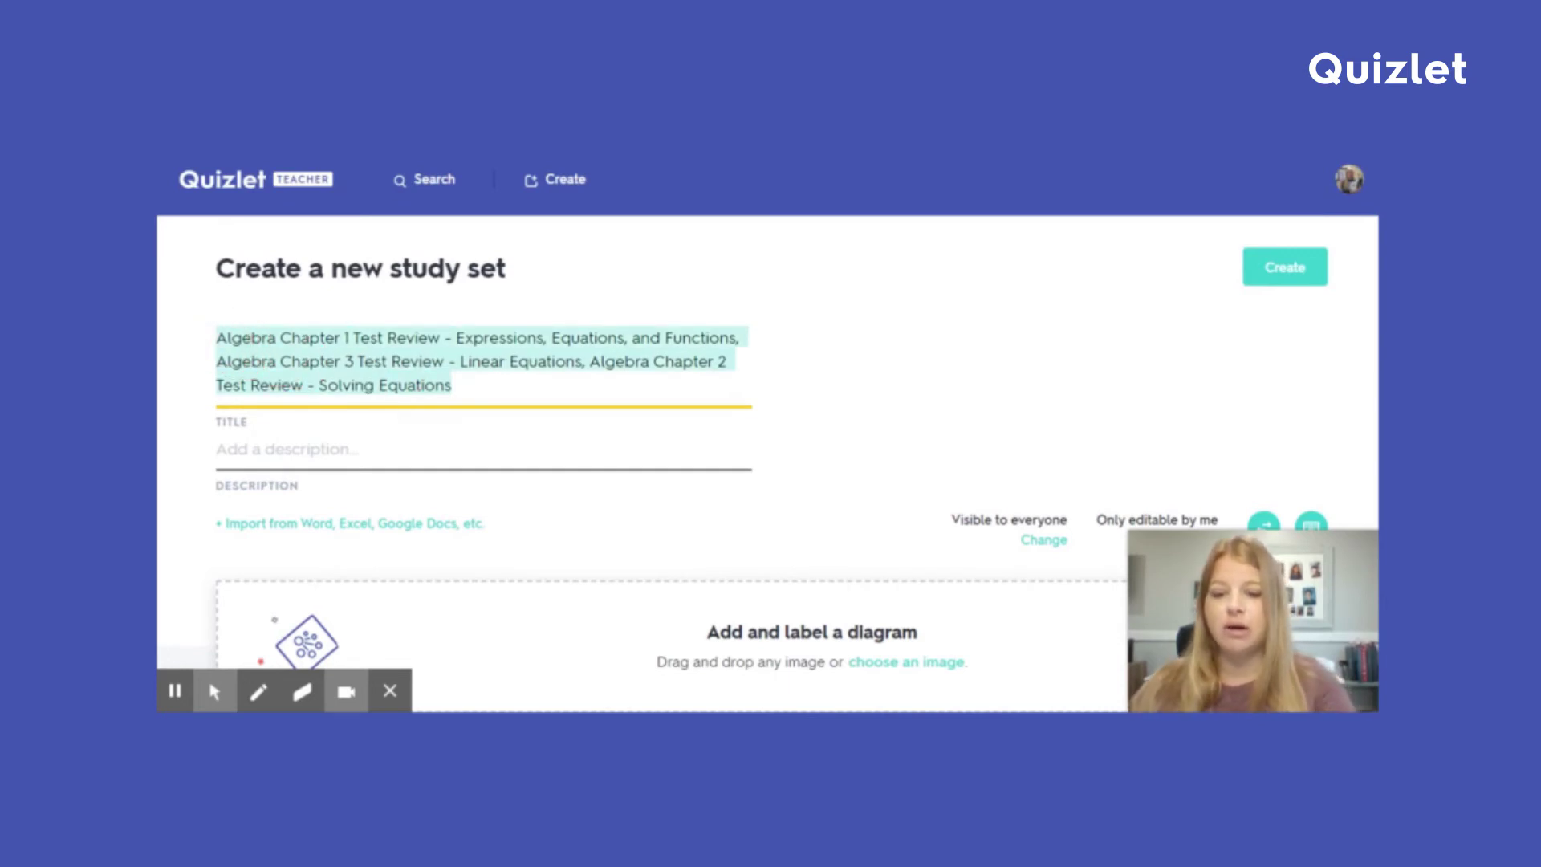
{"action": "type", "text": "Algebr"}
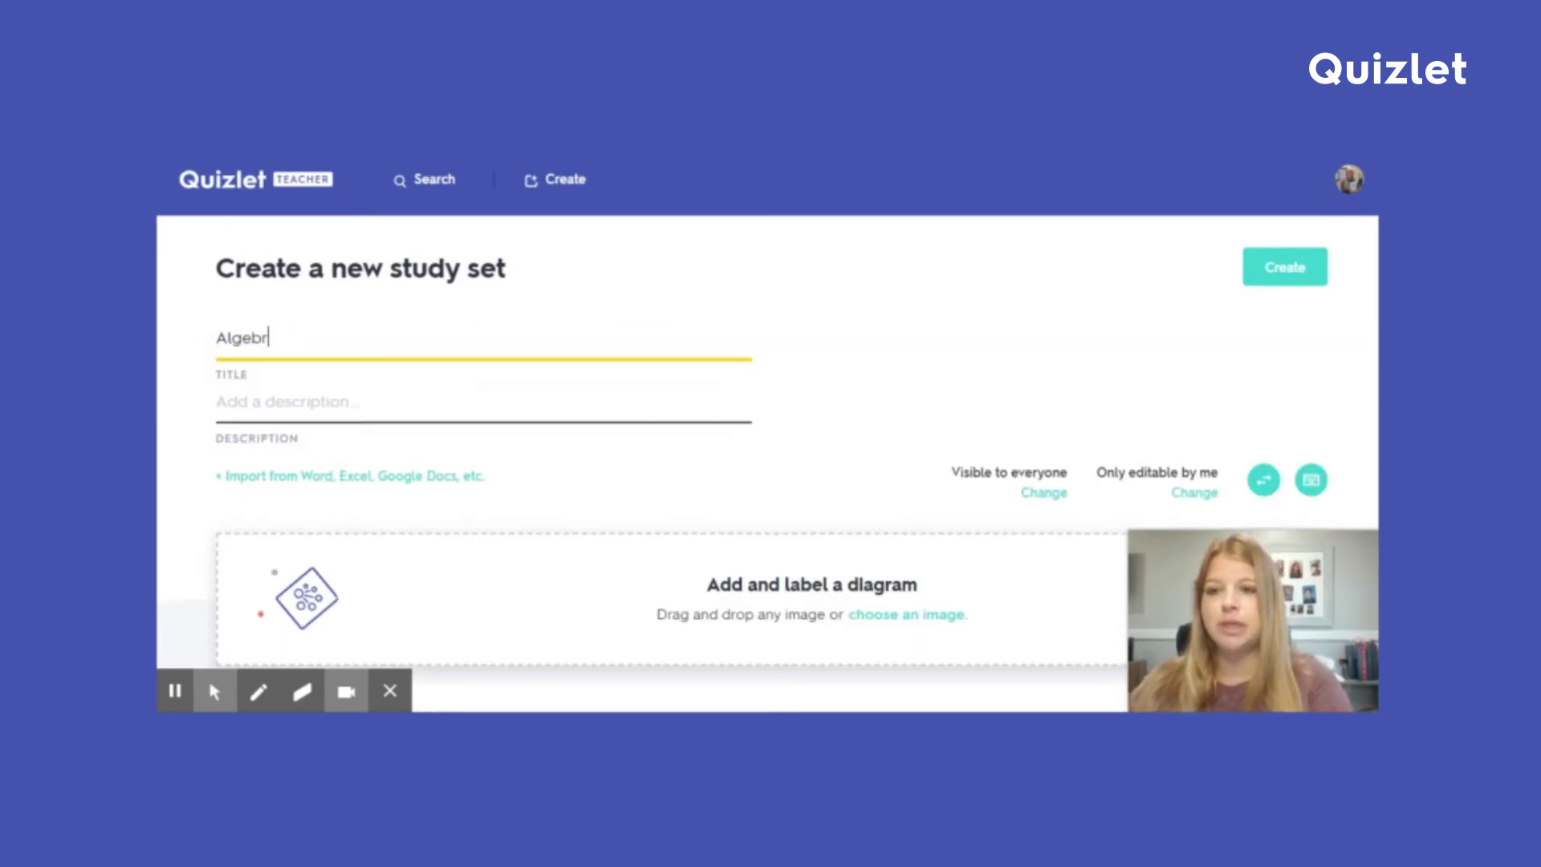
{"action": "type", "text": "a 1 - Unit 1 Review - Chapters "}
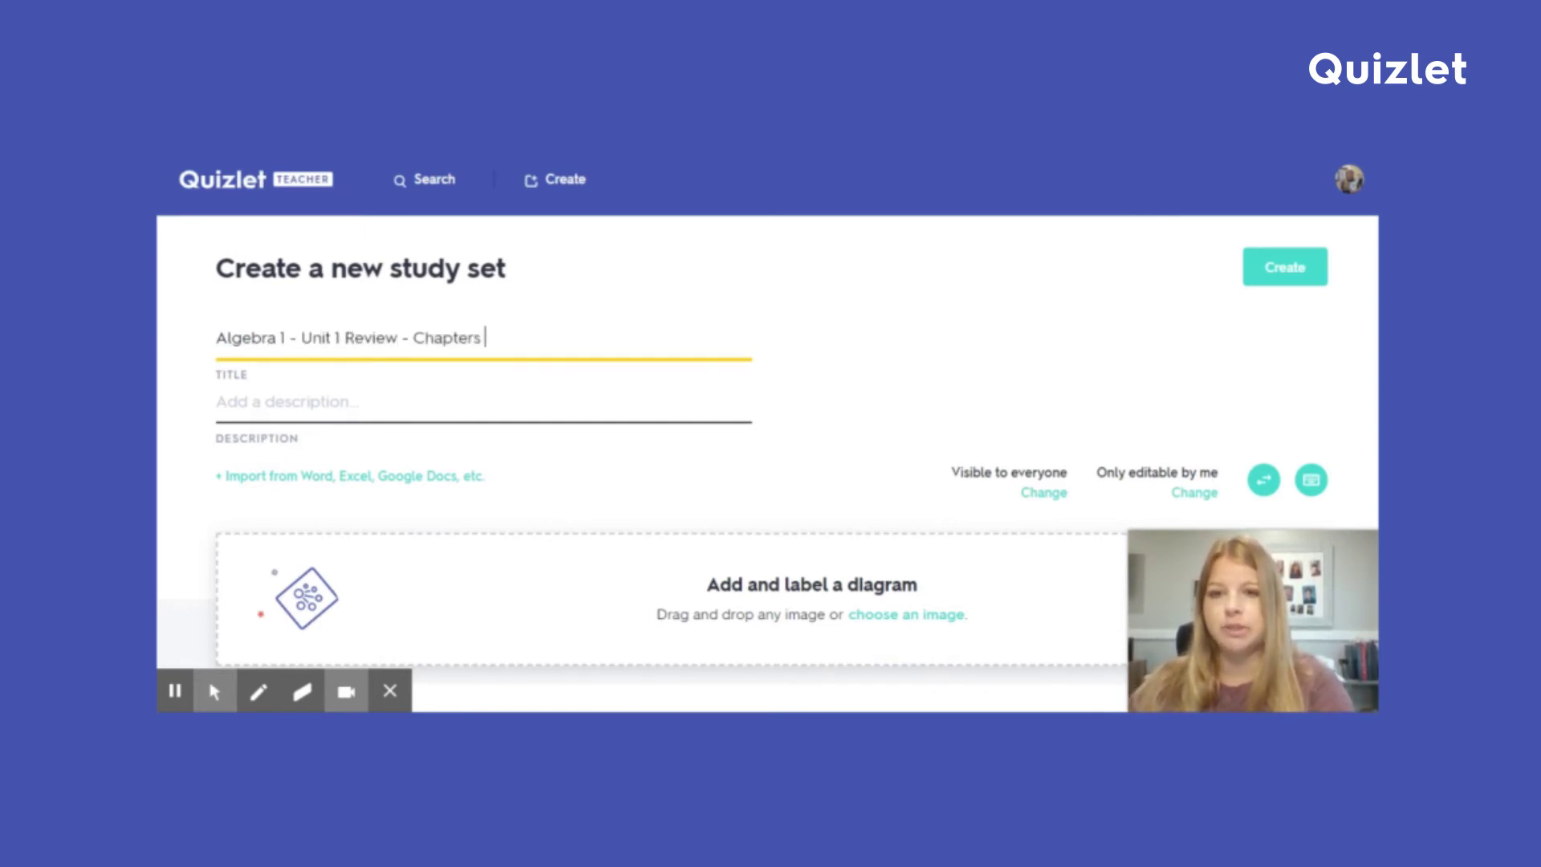
{"action": "type", "text": "1, 2, and 3"}
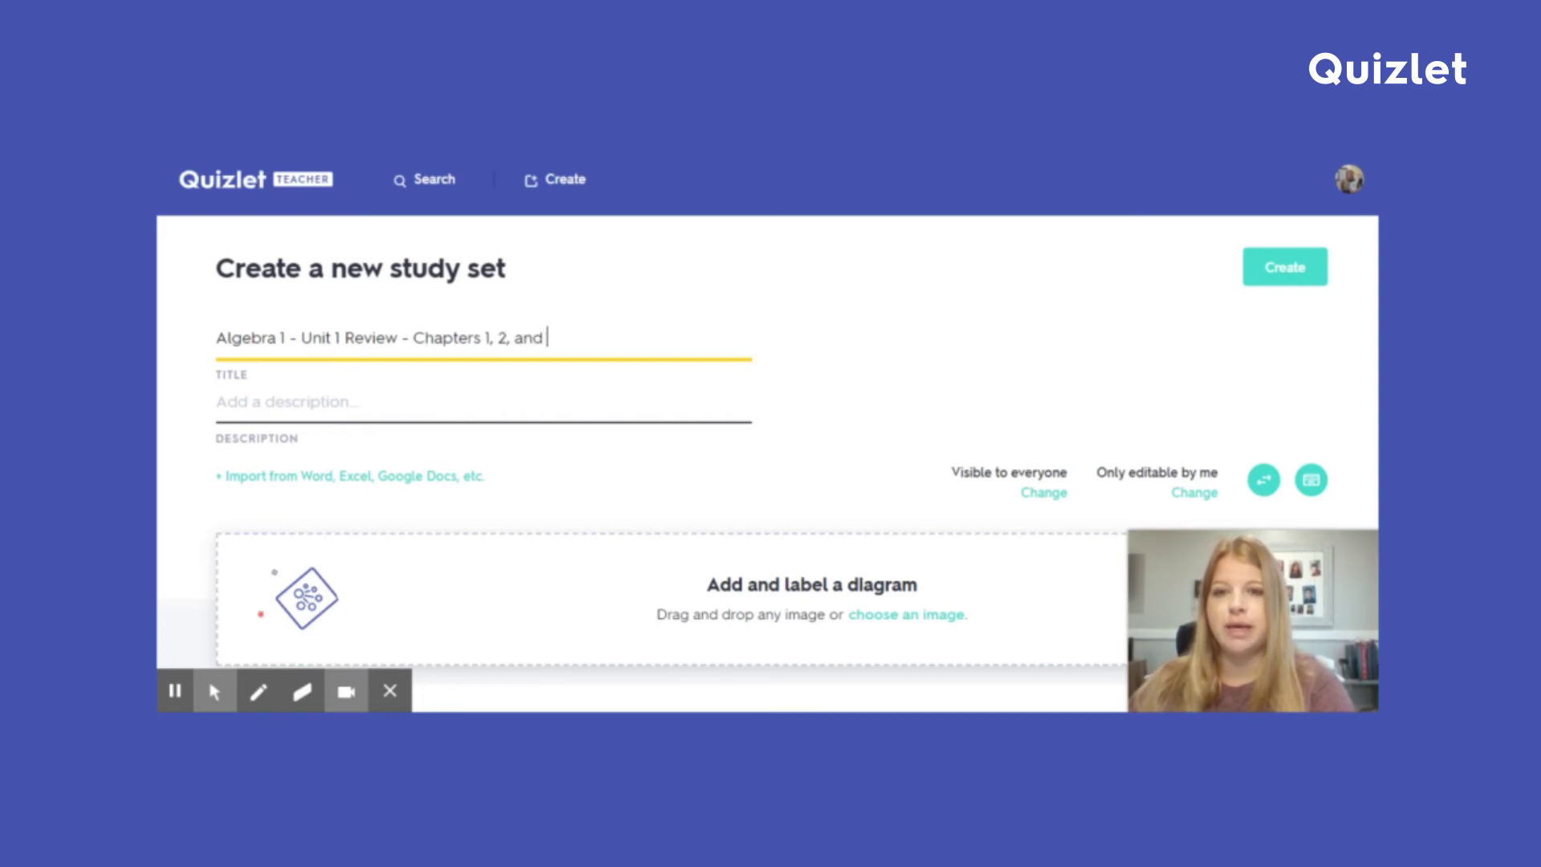
Step: Create the 485-card set and close the 'Nice set! Ready to share it?' prompt
{"action": "left_click", "coordinate": [1280, 285]}
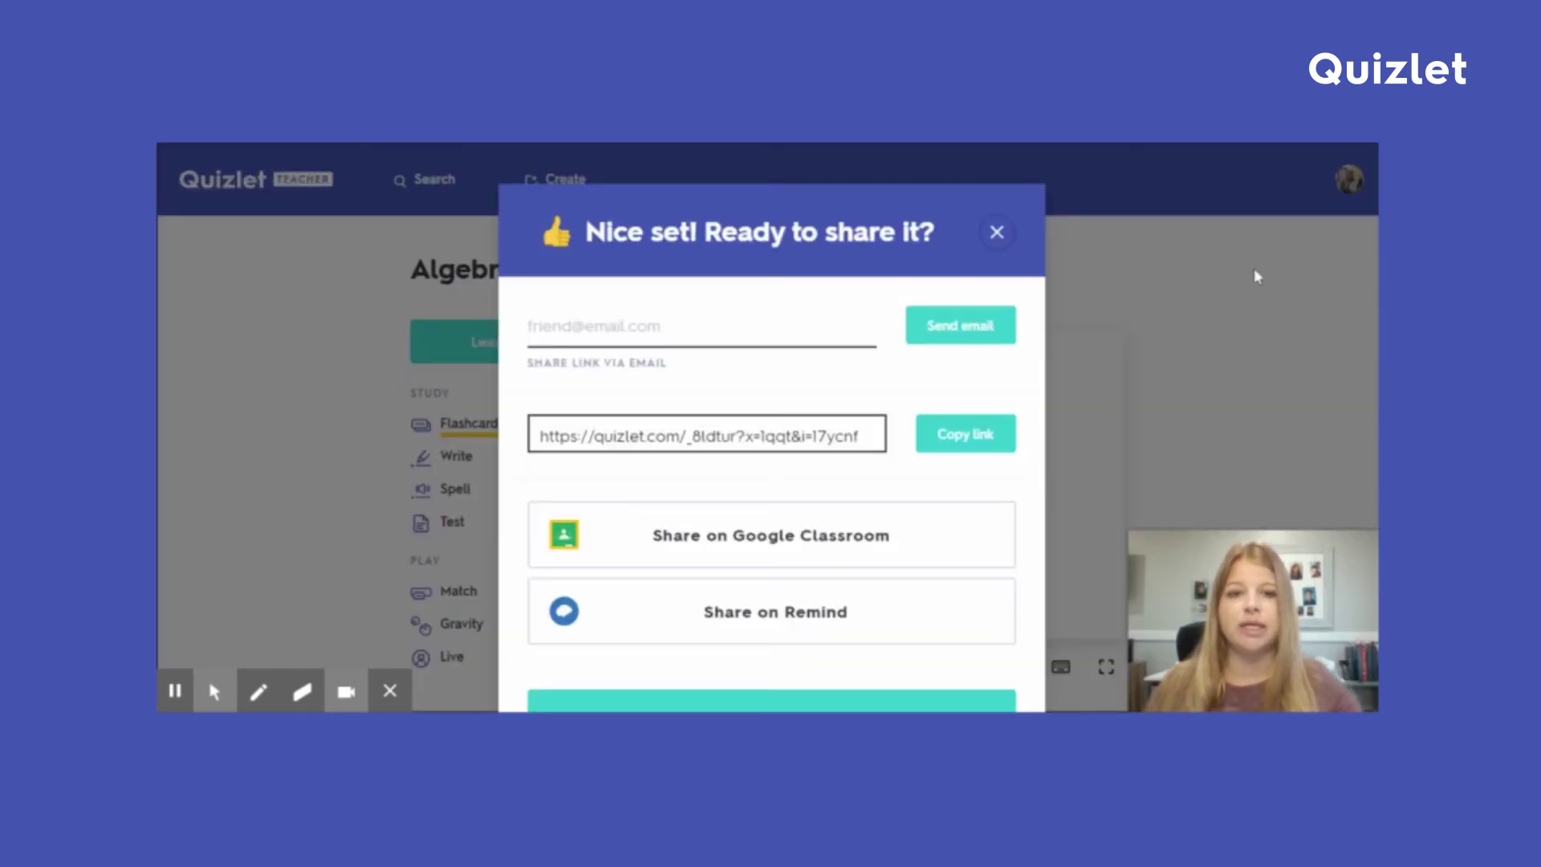
{"action": "scroll", "coordinate": [899, 450], "scroll_direction": "down", "scroll_amount": 1}
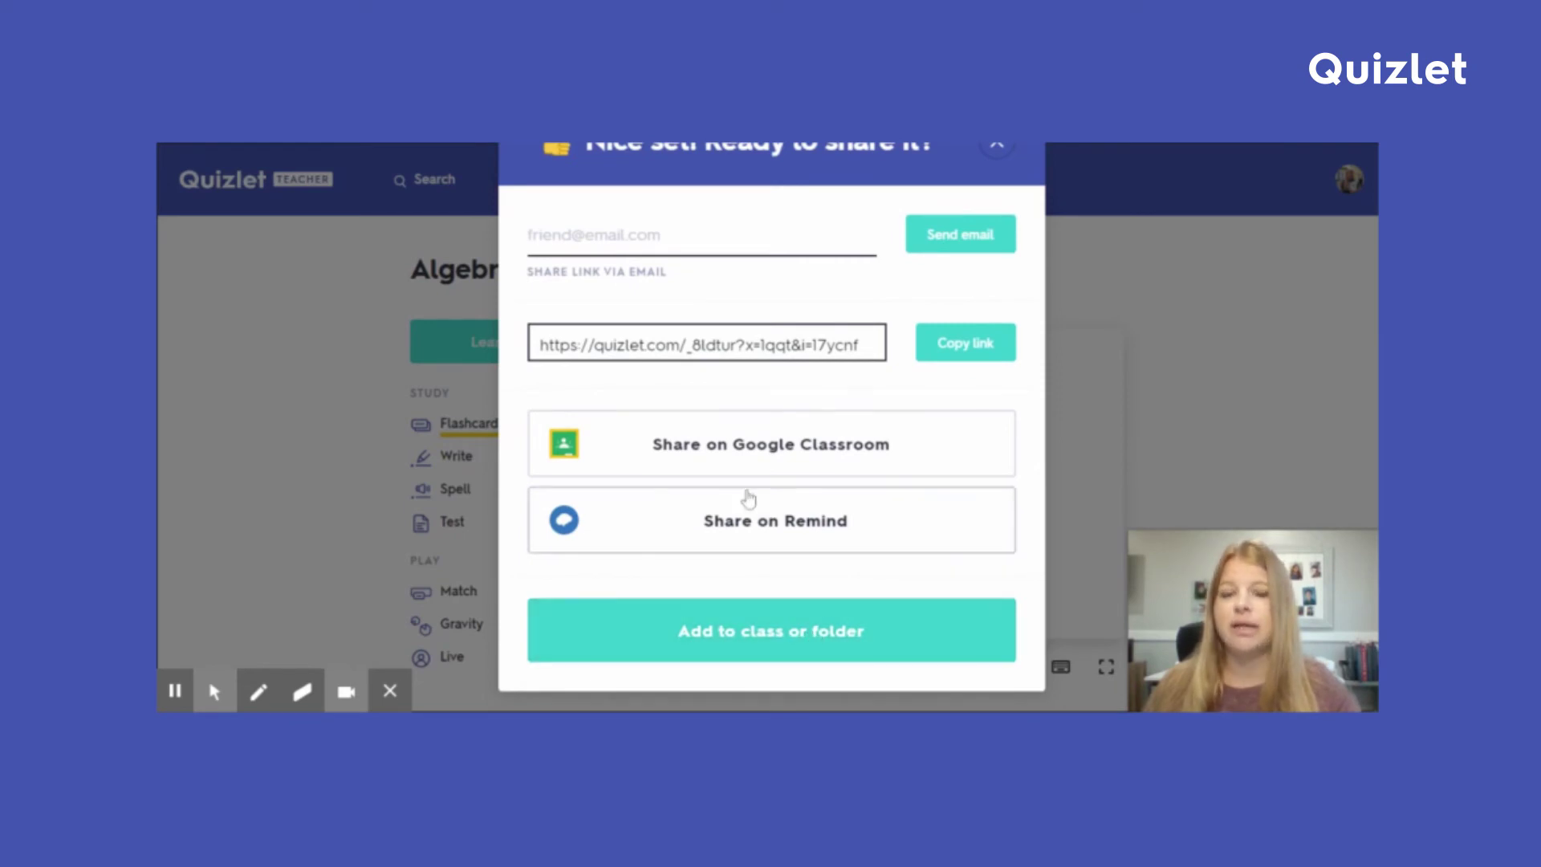
{"action": "scroll", "coordinate": [867, 361], "scroll_direction": "up", "scroll_amount": 1}
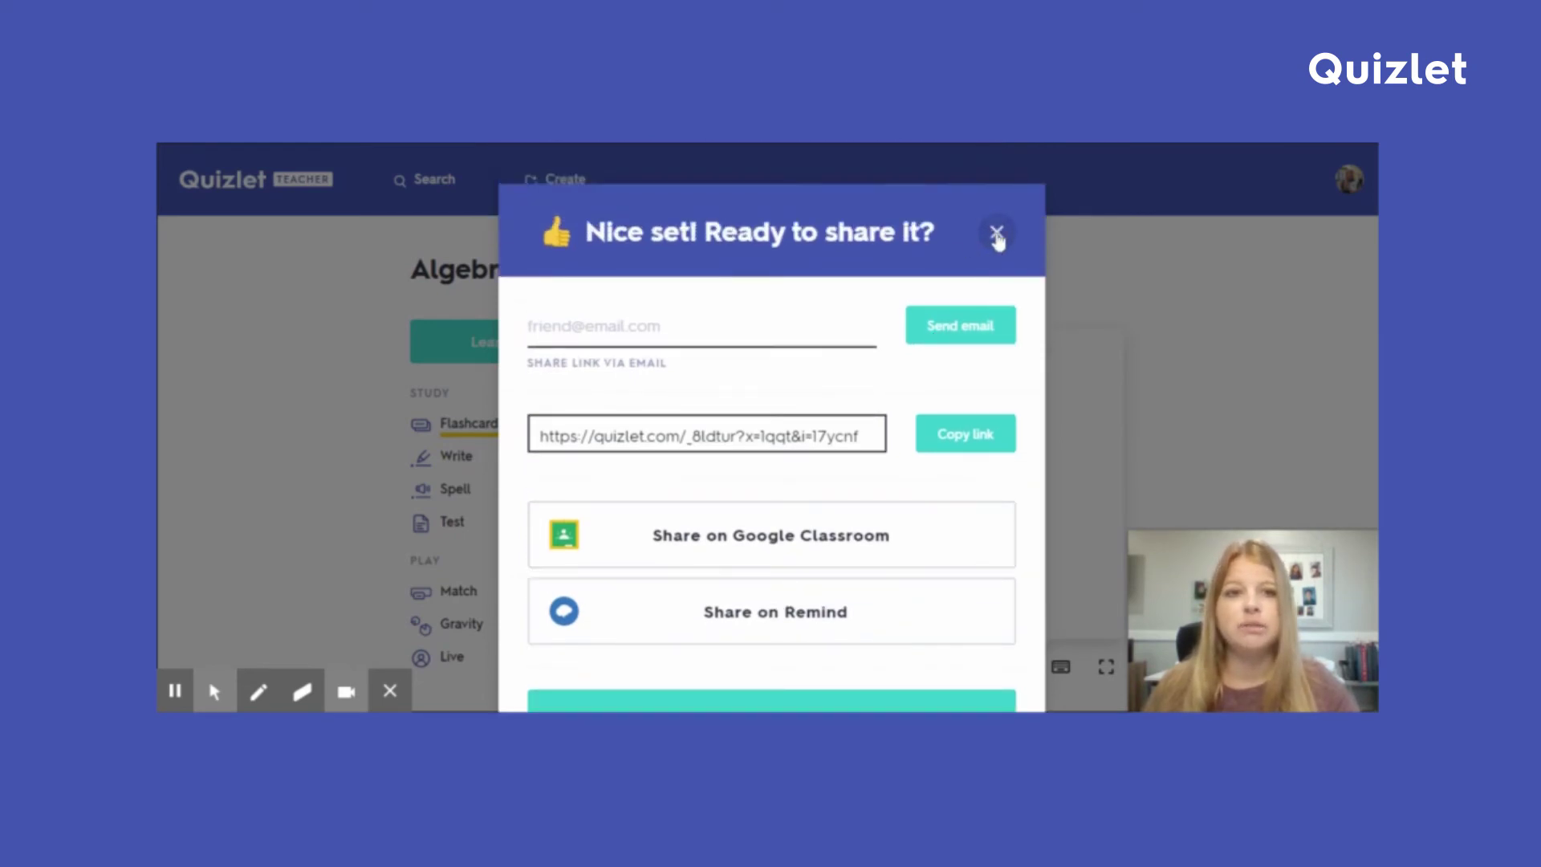
{"action": "left_click", "coordinate": [995, 235]}
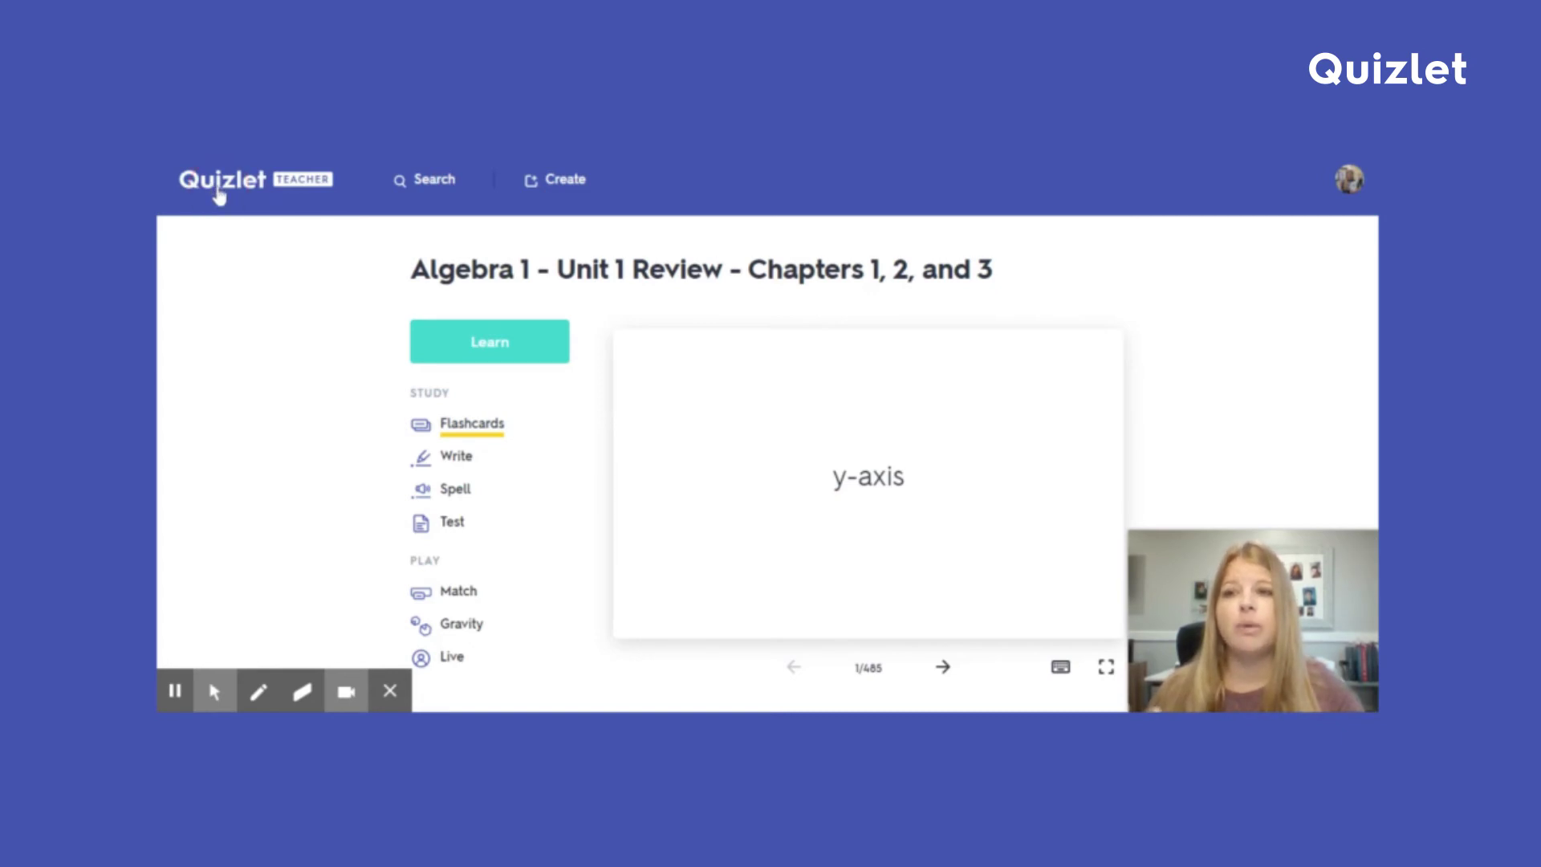
Step: Go Home and list your created sets, locating the new 485-term Unit 1 Review set
{"action": "left_click", "coordinate": [218, 193]}
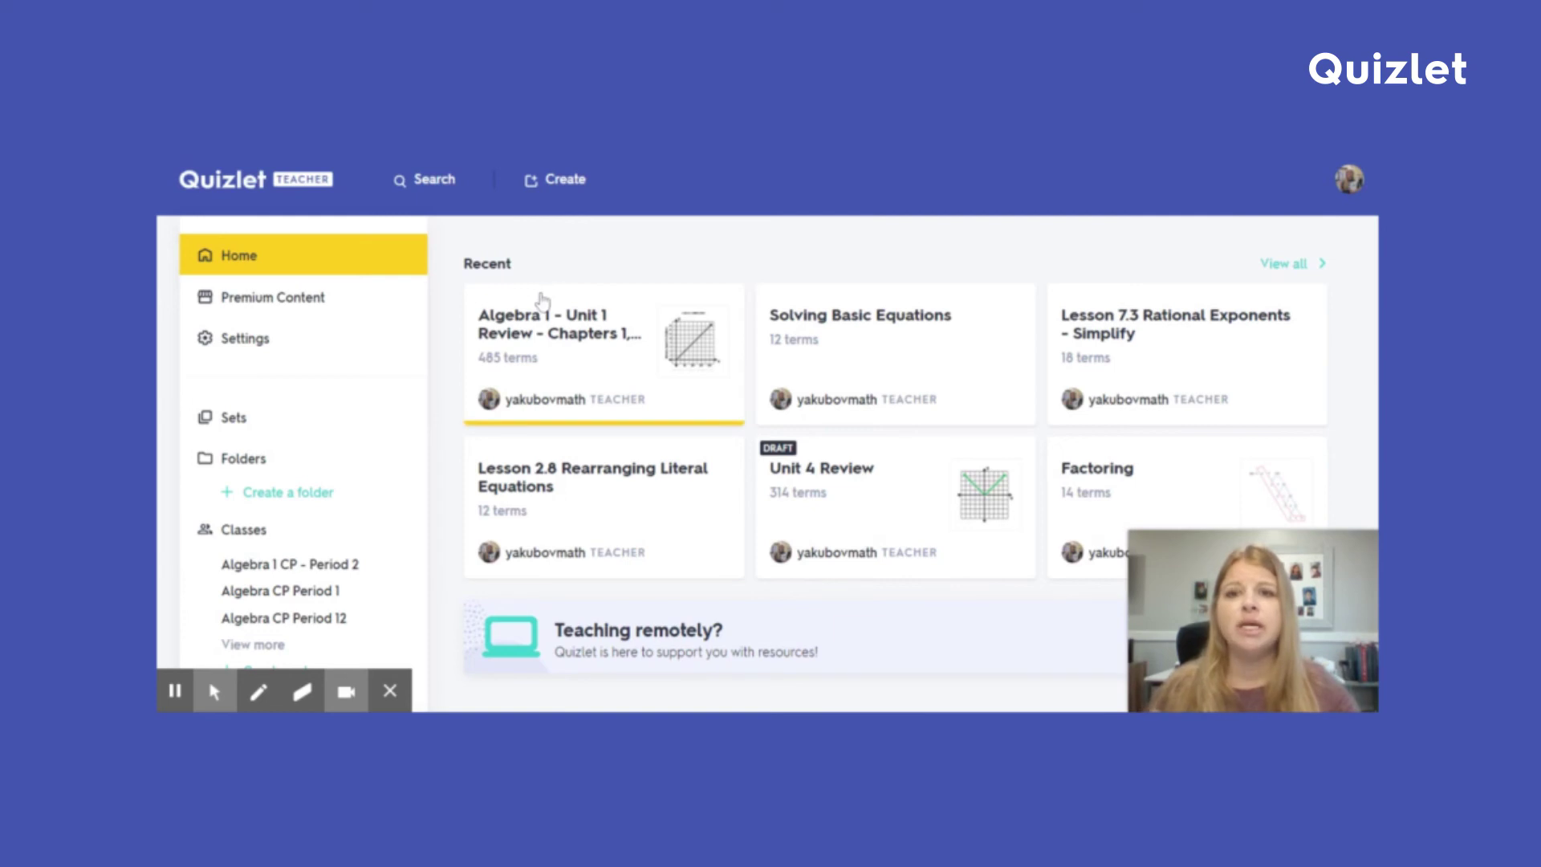
{"action": "left_click", "coordinate": [426, 416]}
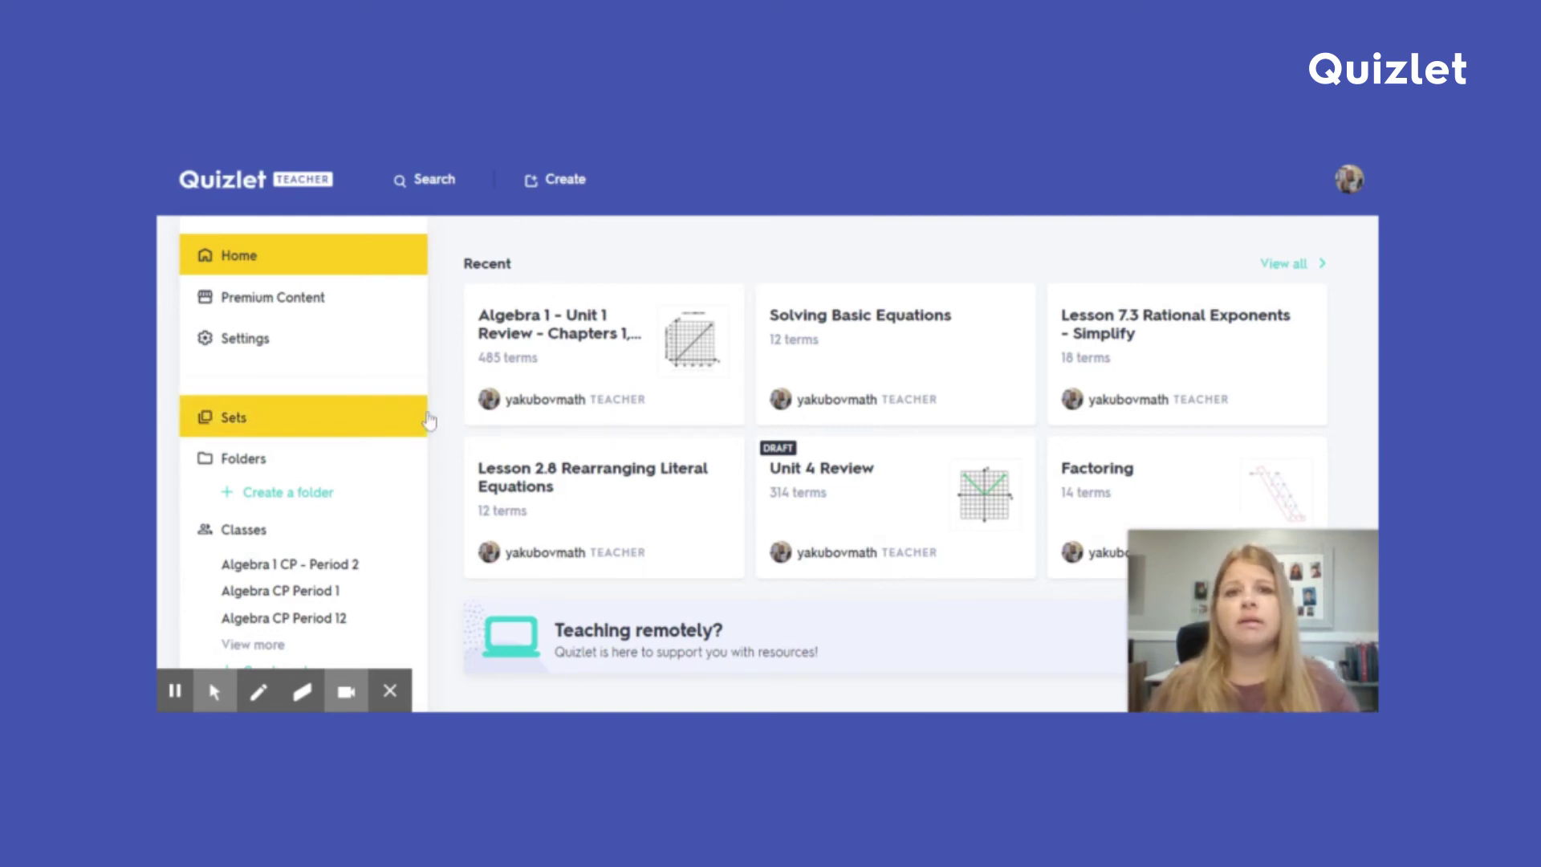
{"action": "left_click", "coordinate": [236, 416]}
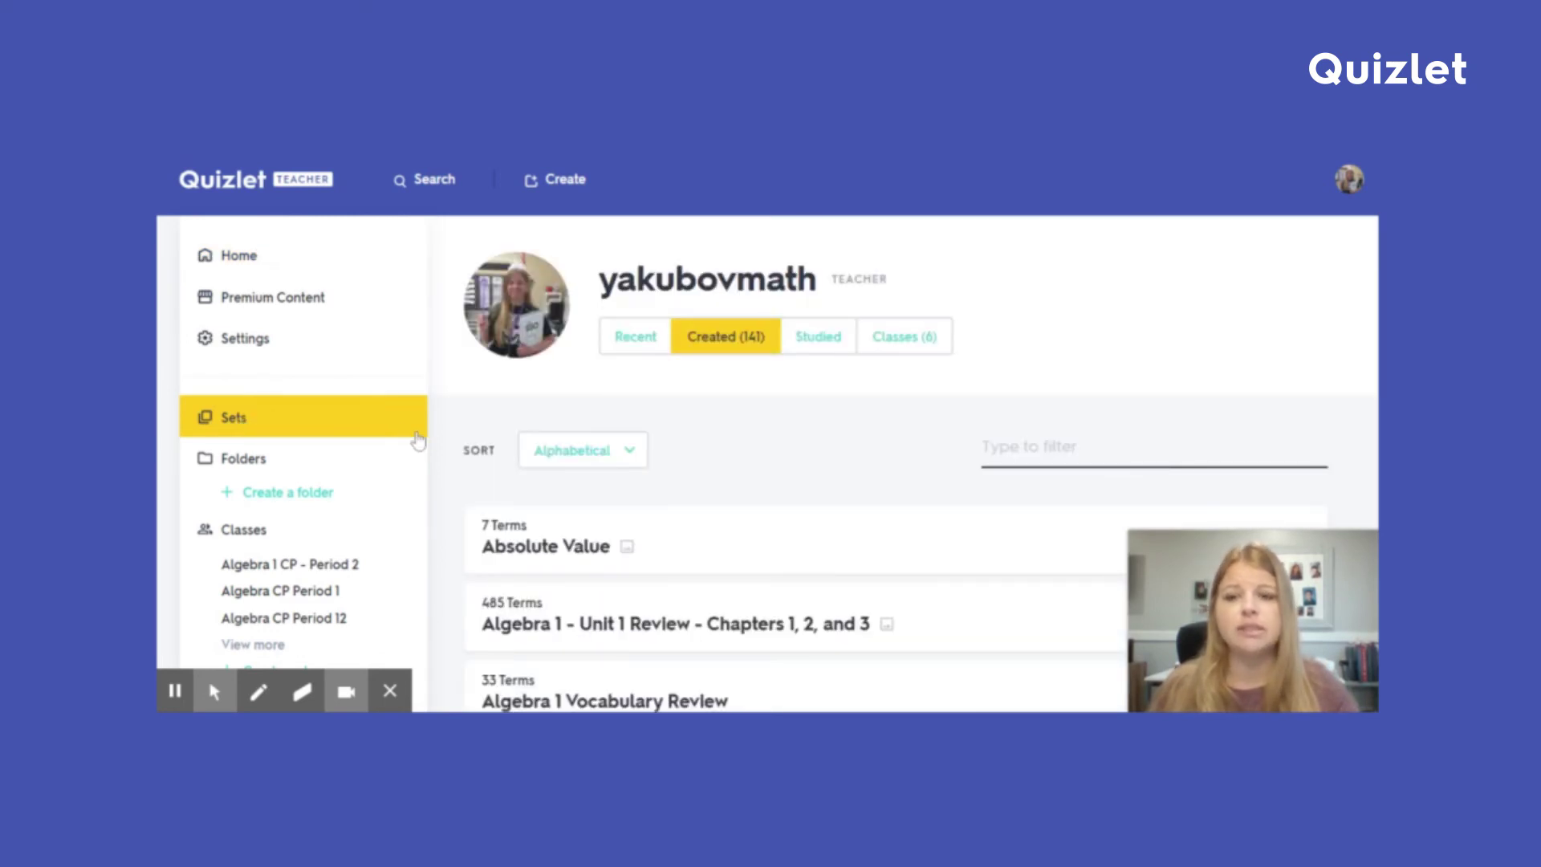
{"action": "scroll", "coordinate": [758, 479], "scroll_direction": "down", "scroll_amount": 3}
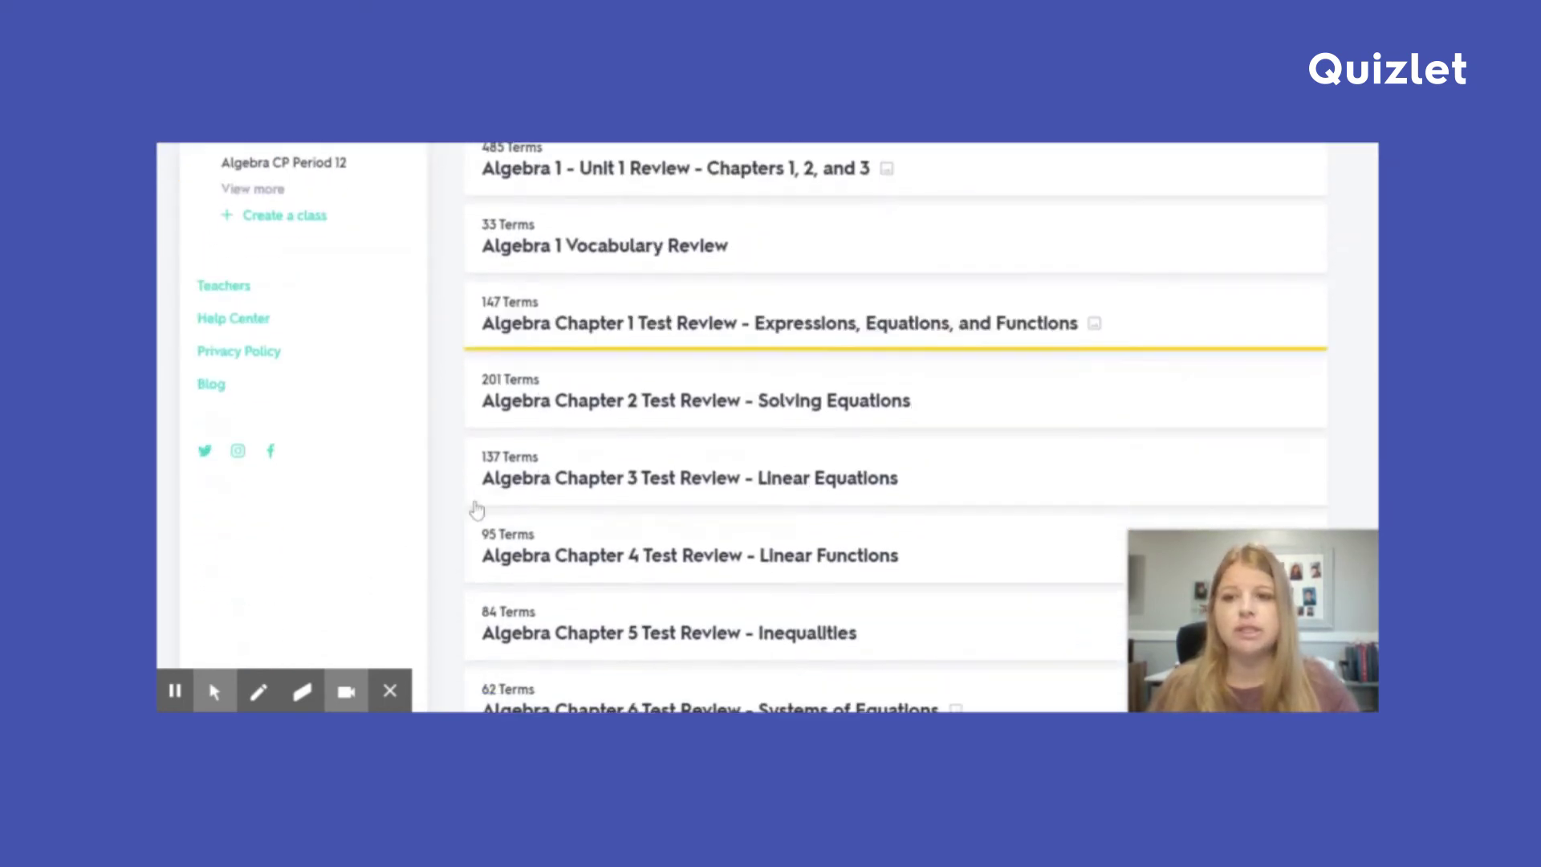
{"action": "scroll", "coordinate": [473, 507], "scroll_direction": "up", "scroll_amount": 5}
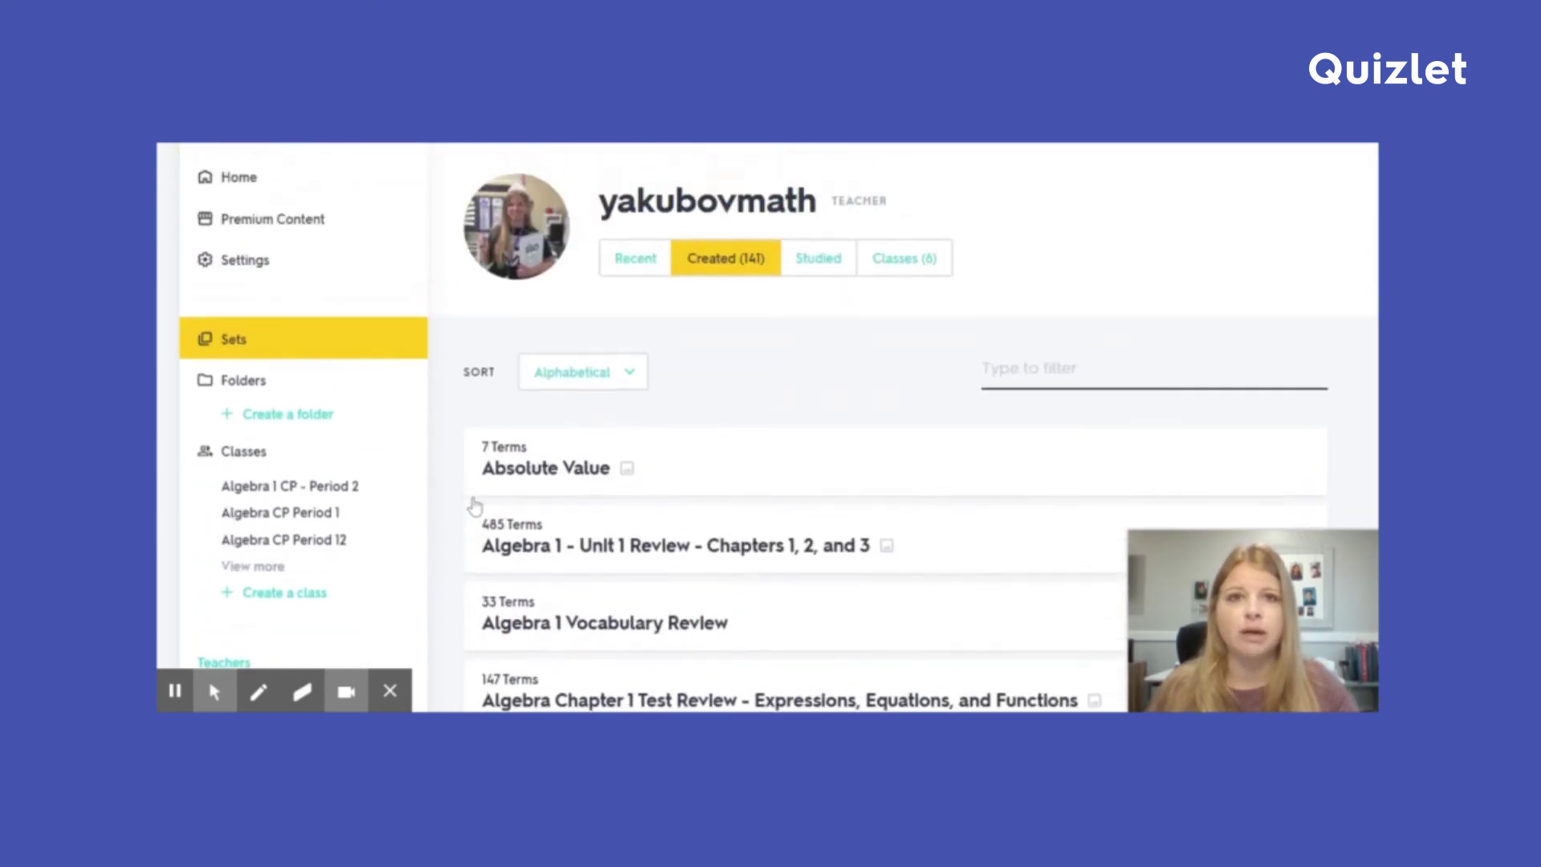
{"action": "scroll", "coordinate": [474, 504], "scroll_direction": "up", "scroll_amount": 1}
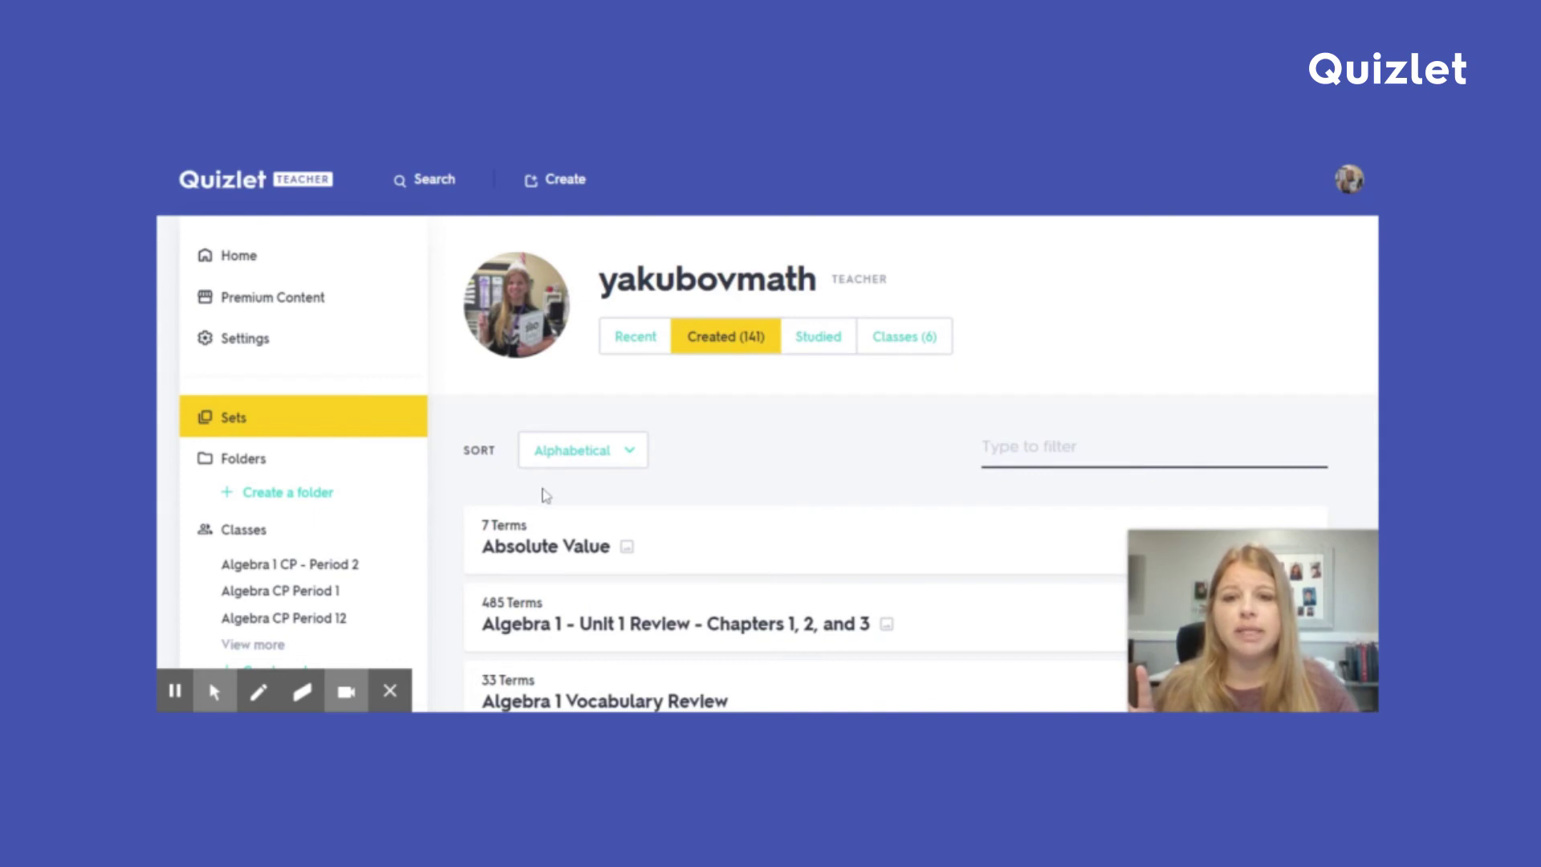
Step: Start a new blank study set
{"action": "left_click", "coordinate": [553, 193]}
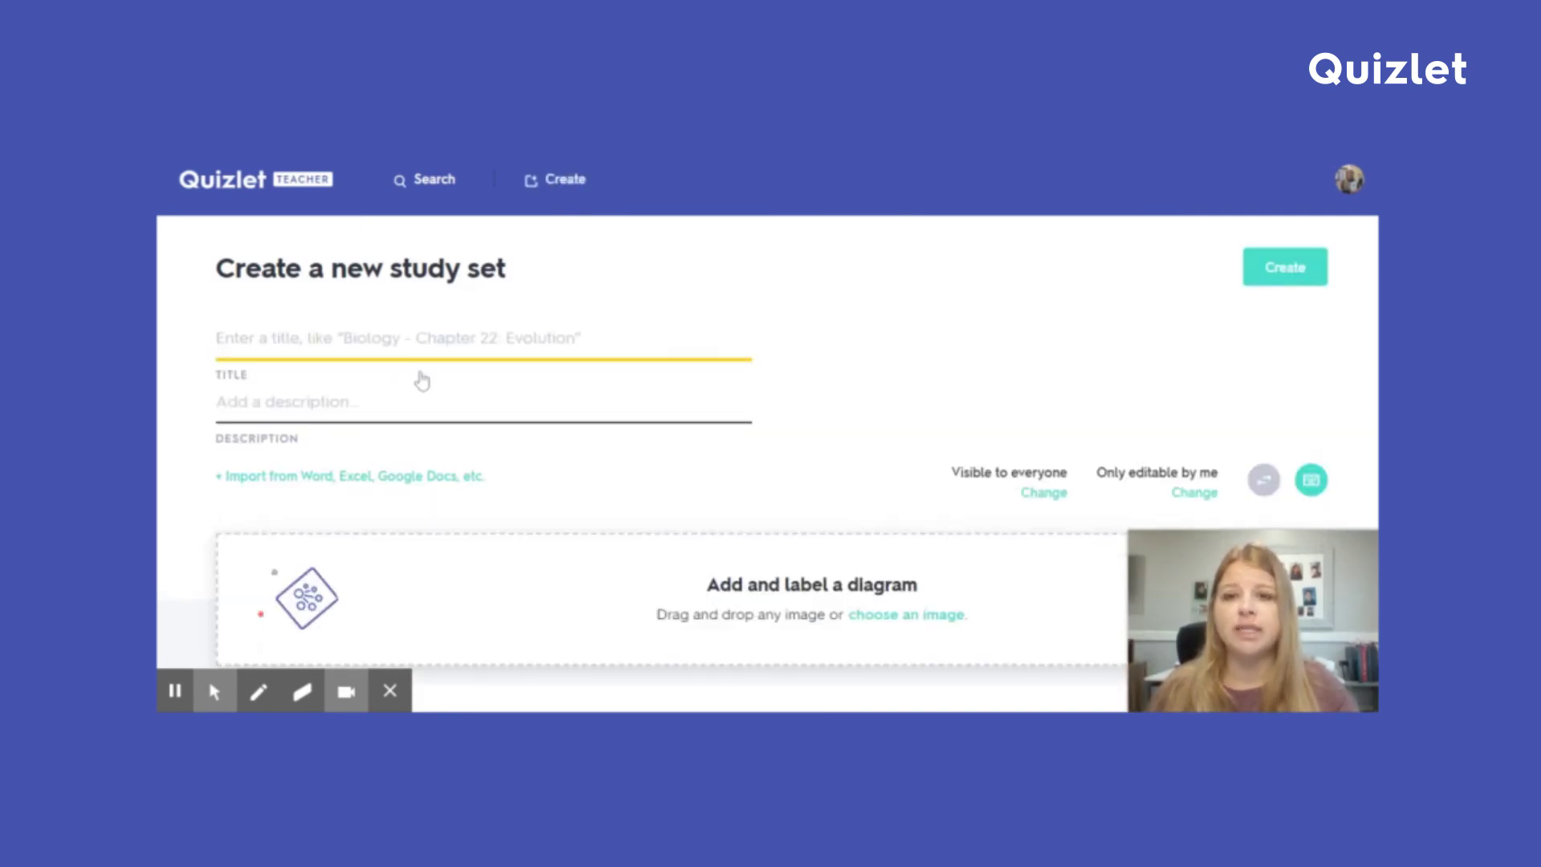
{"action": "scroll", "coordinate": [423, 401], "scroll_direction": "down", "scroll_amount": 3}
{"action": "scroll", "coordinate": [425, 406], "scroll_direction": "down", "scroll_amount": 3}
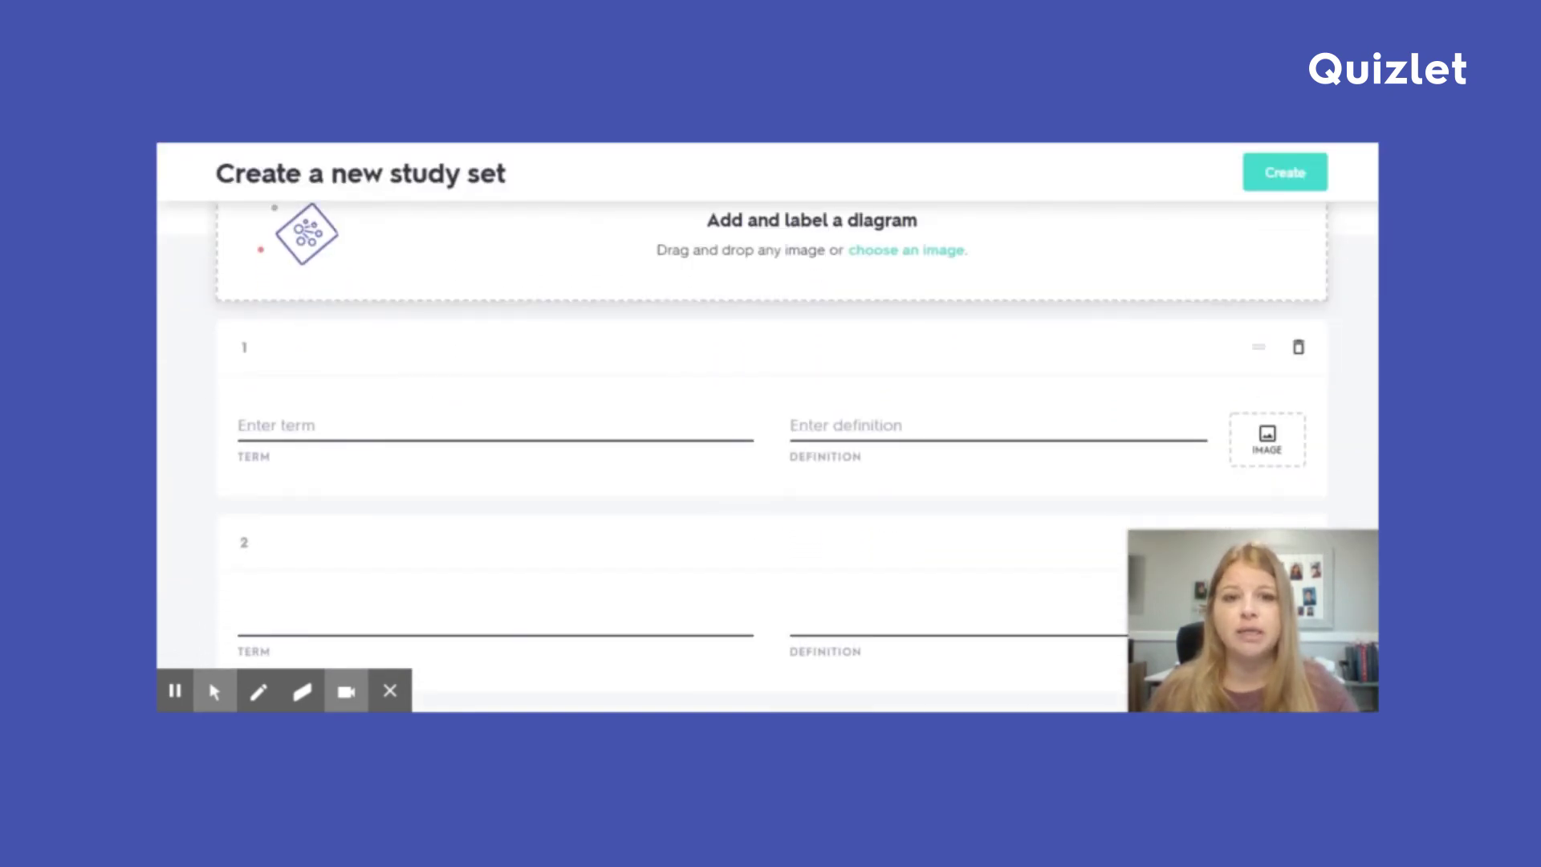
{"action": "scroll", "coordinate": [551, 347], "scroll_direction": "up", "scroll_amount": 5}
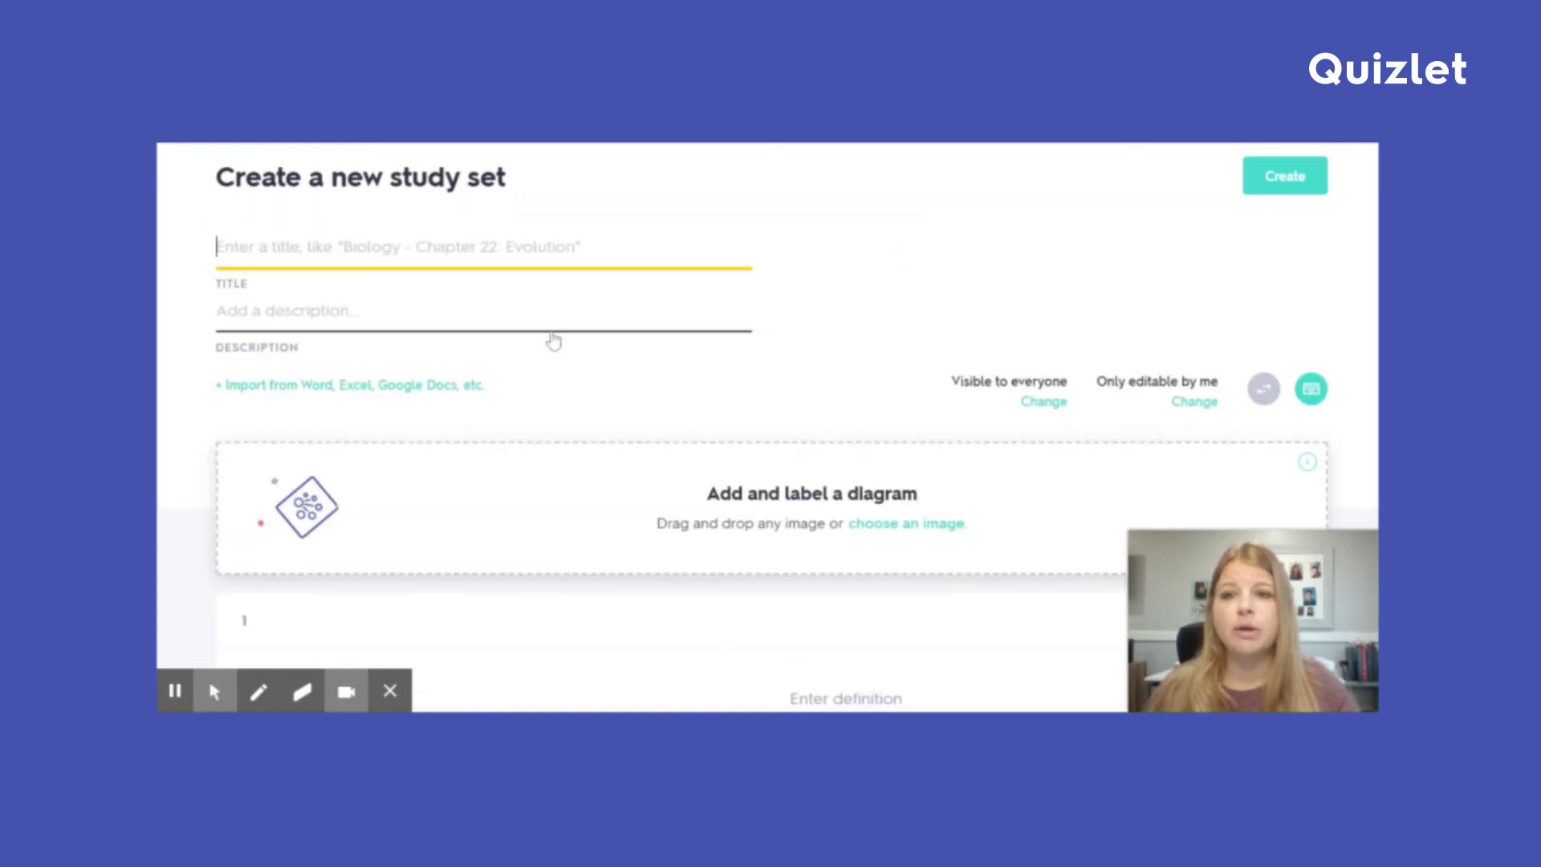
{"action": "scroll", "coordinate": [554, 349], "scroll_direction": "down", "scroll_amount": 6}
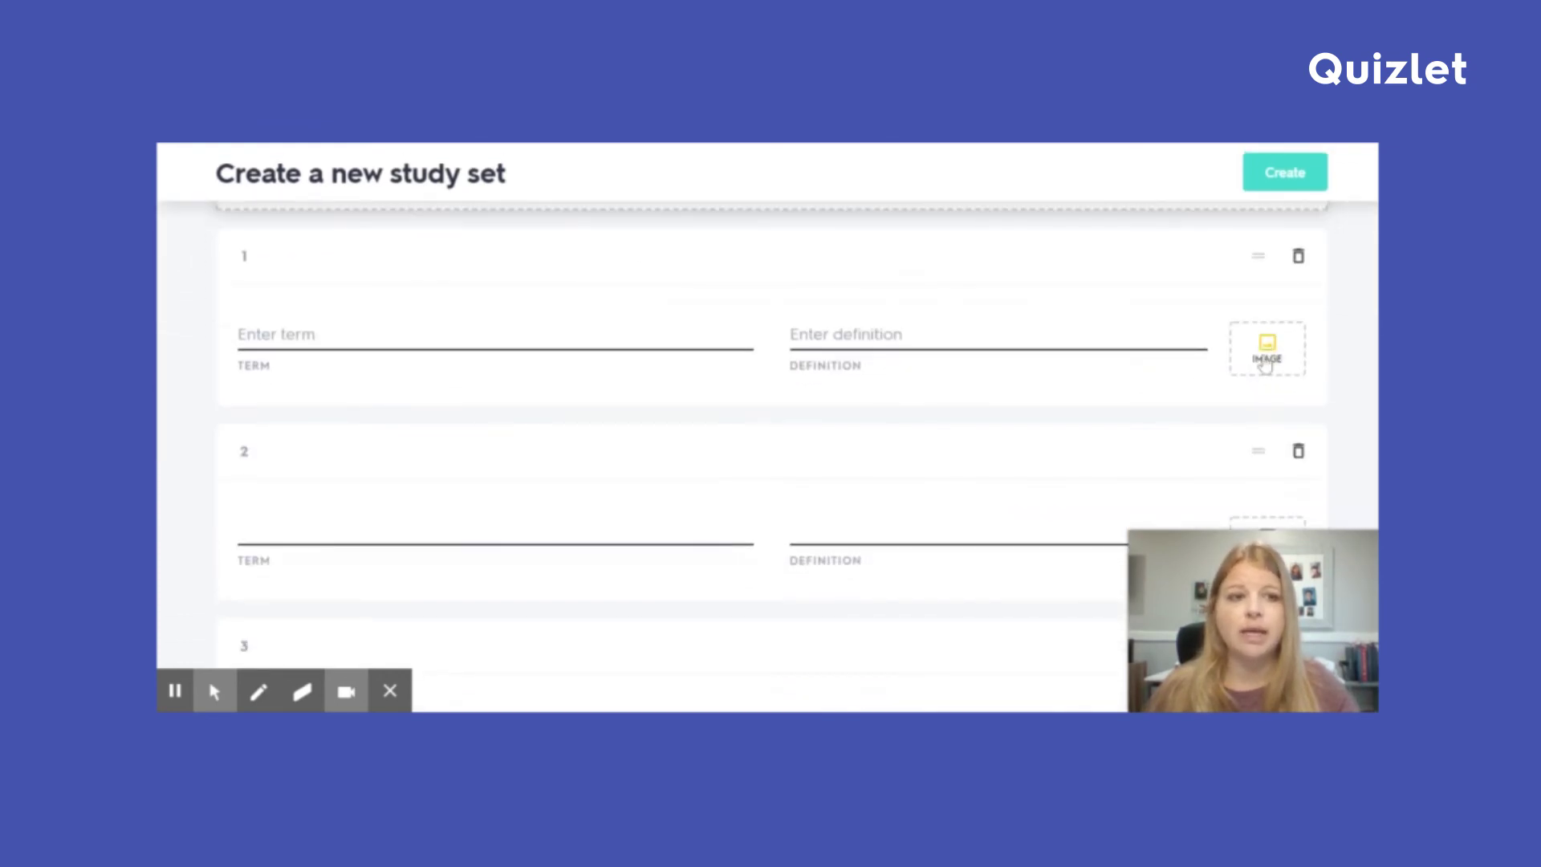
Step: Open Search for an image on card 1 and focus the Quizlet image search field
{"action": "left_click", "coordinate": [1268, 355]}
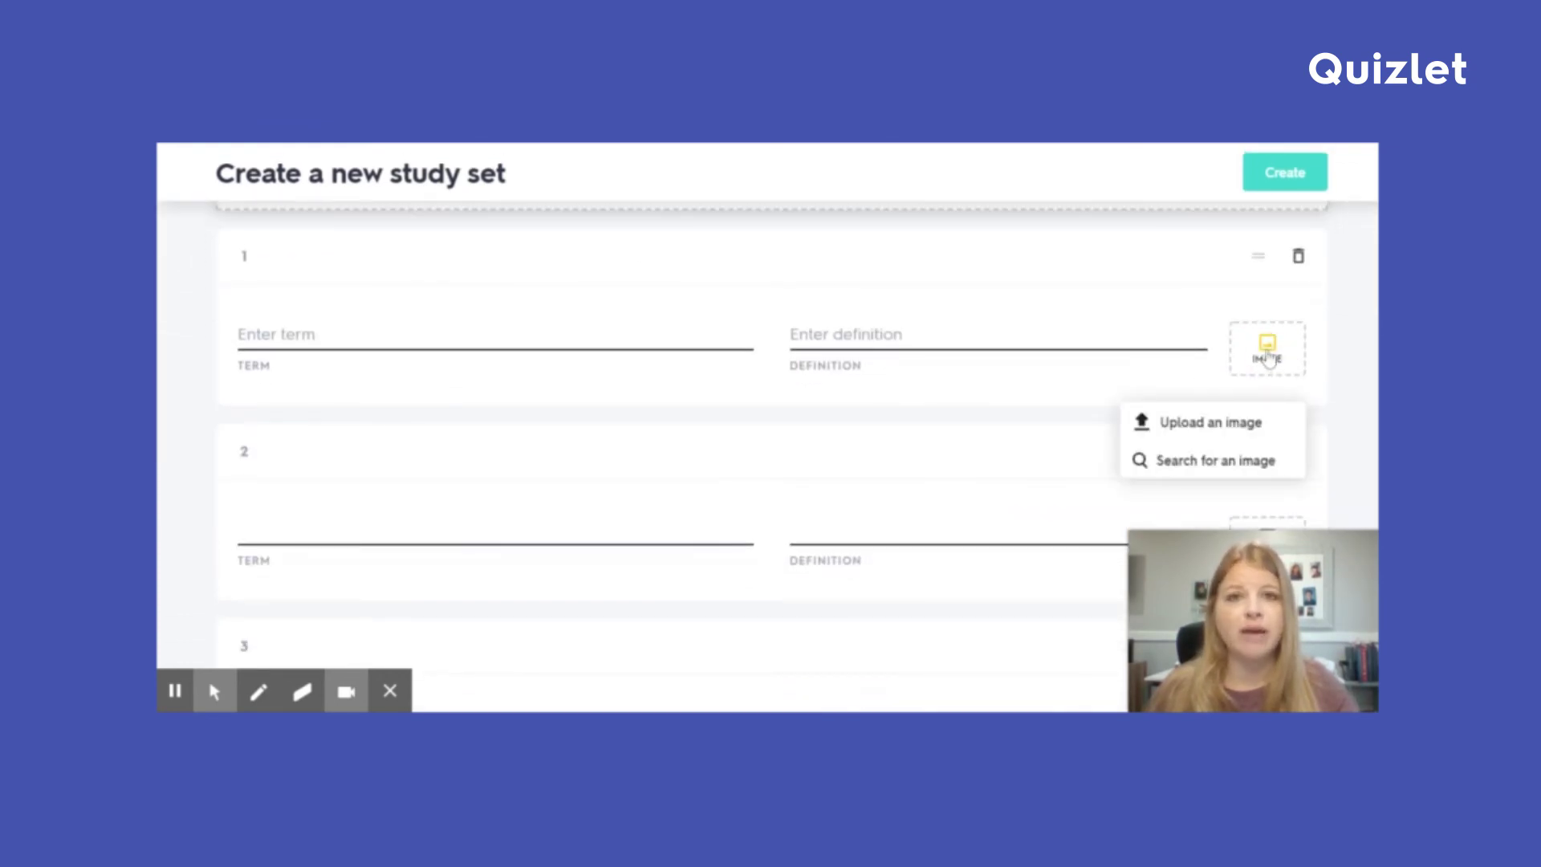
{"action": "left_click", "coordinate": [1210, 471]}
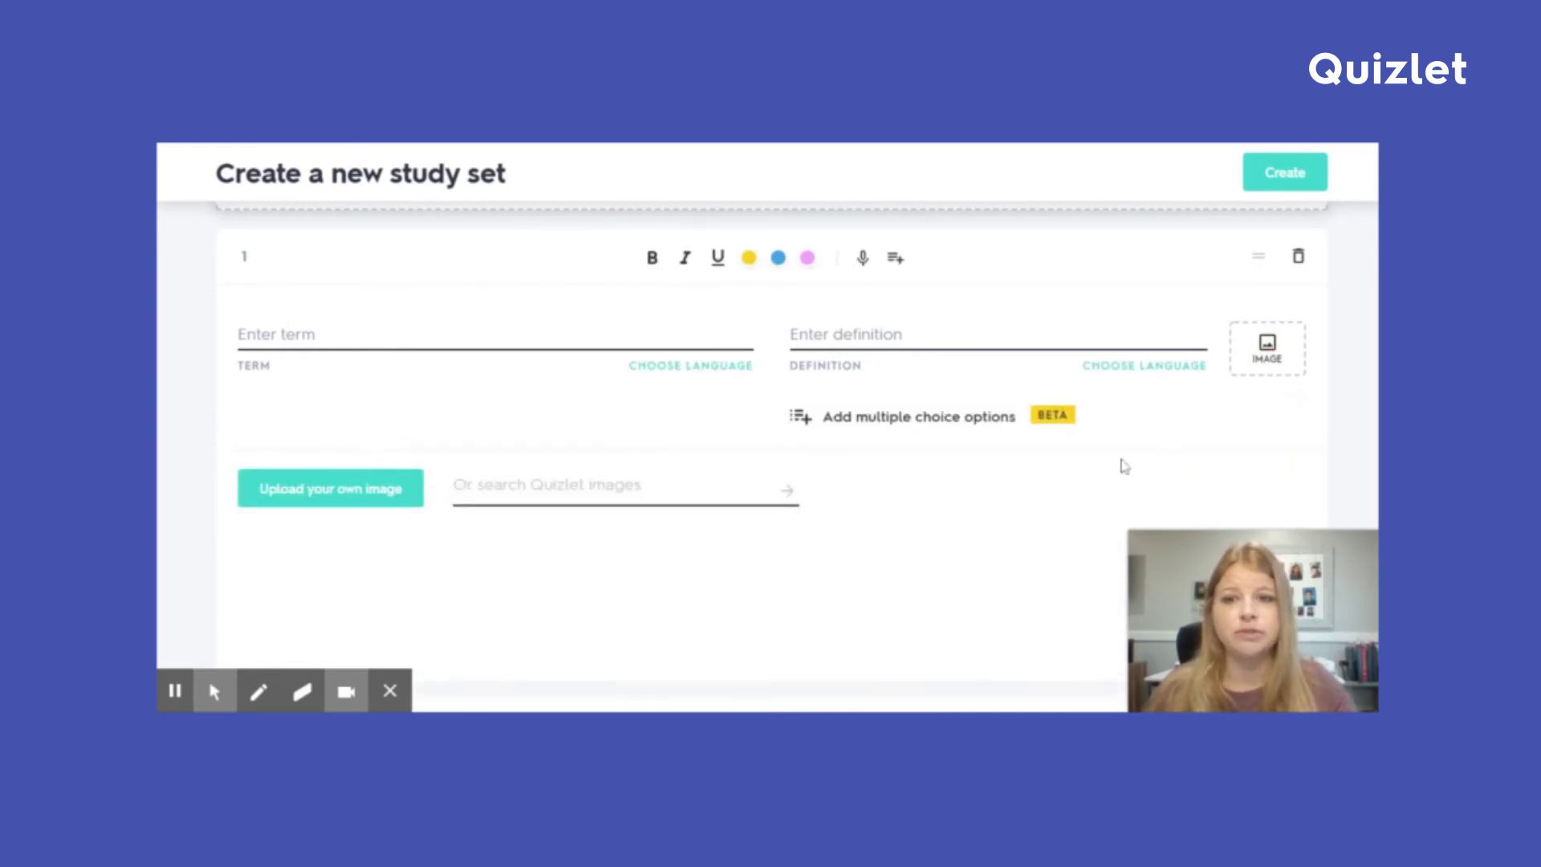
{"action": "left_click", "coordinate": [461, 489]}
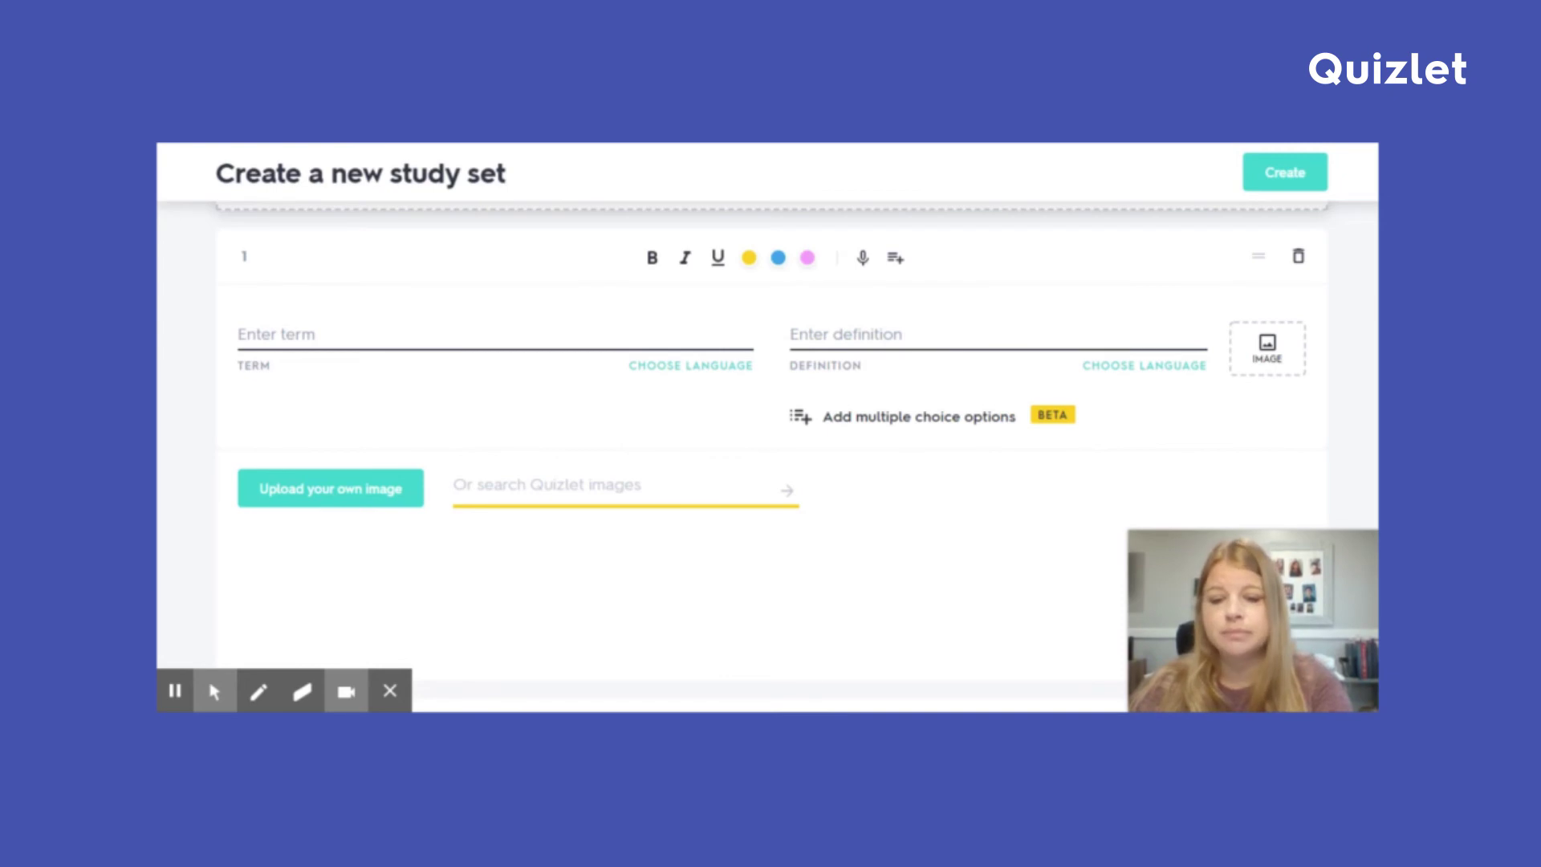
Step: Search Quizlet images for 'equation' and page through results to the y = mx + b image
{"action": "type", "text": "equation"}
{"action": "key", "text": "Return"}
{"action": "scroll", "coordinate": [850, 560], "scroll_direction": "down", "scroll_amount": 1}
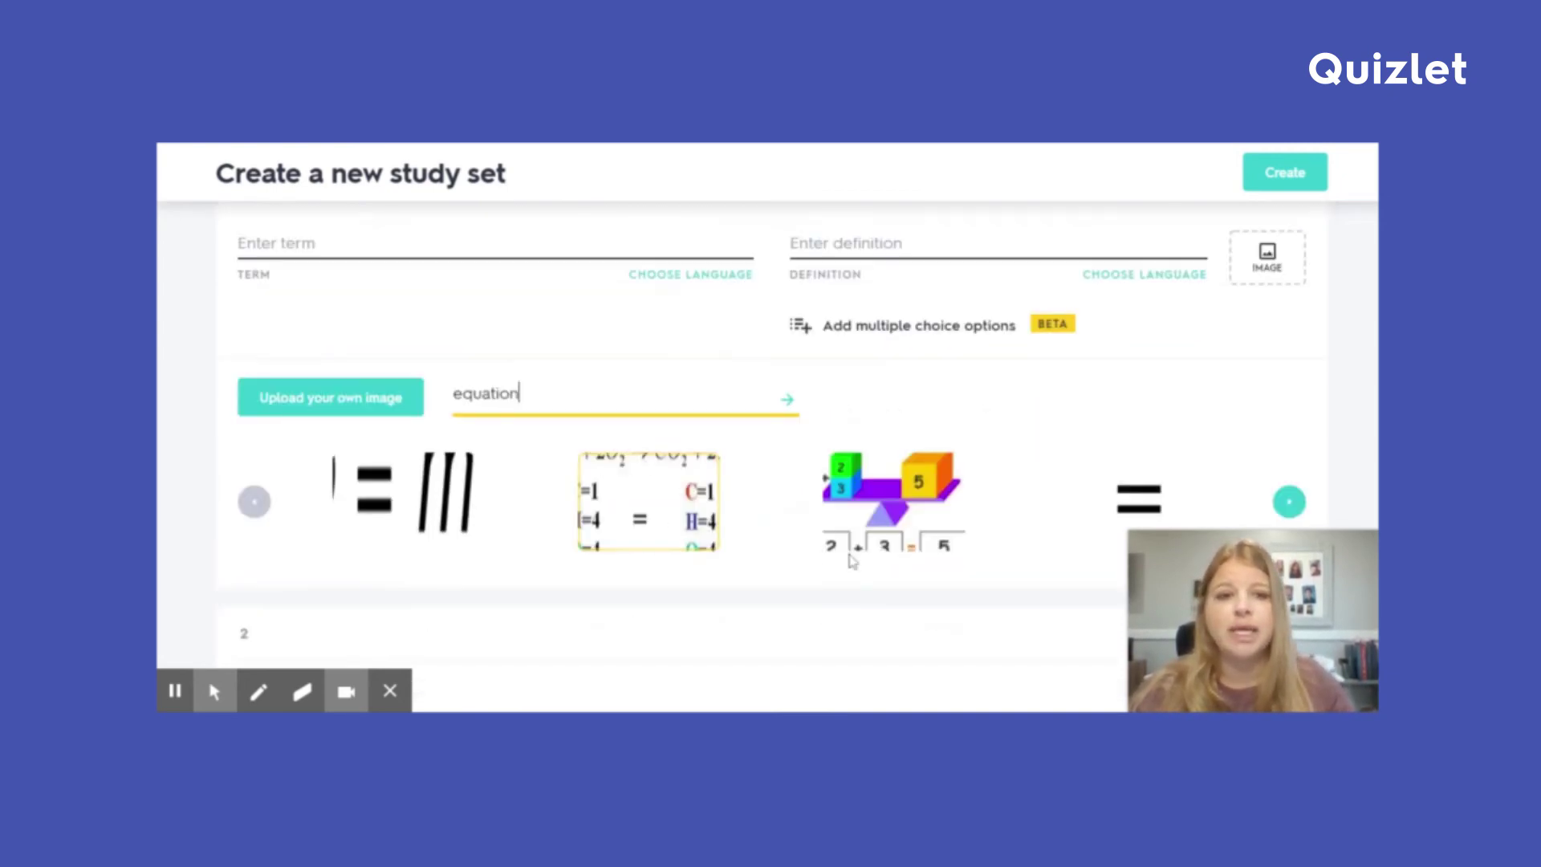
{"action": "scroll", "coordinate": [852, 561], "scroll_direction": "down", "scroll_amount": 1}
{"action": "left_click", "coordinate": [1287, 411]}
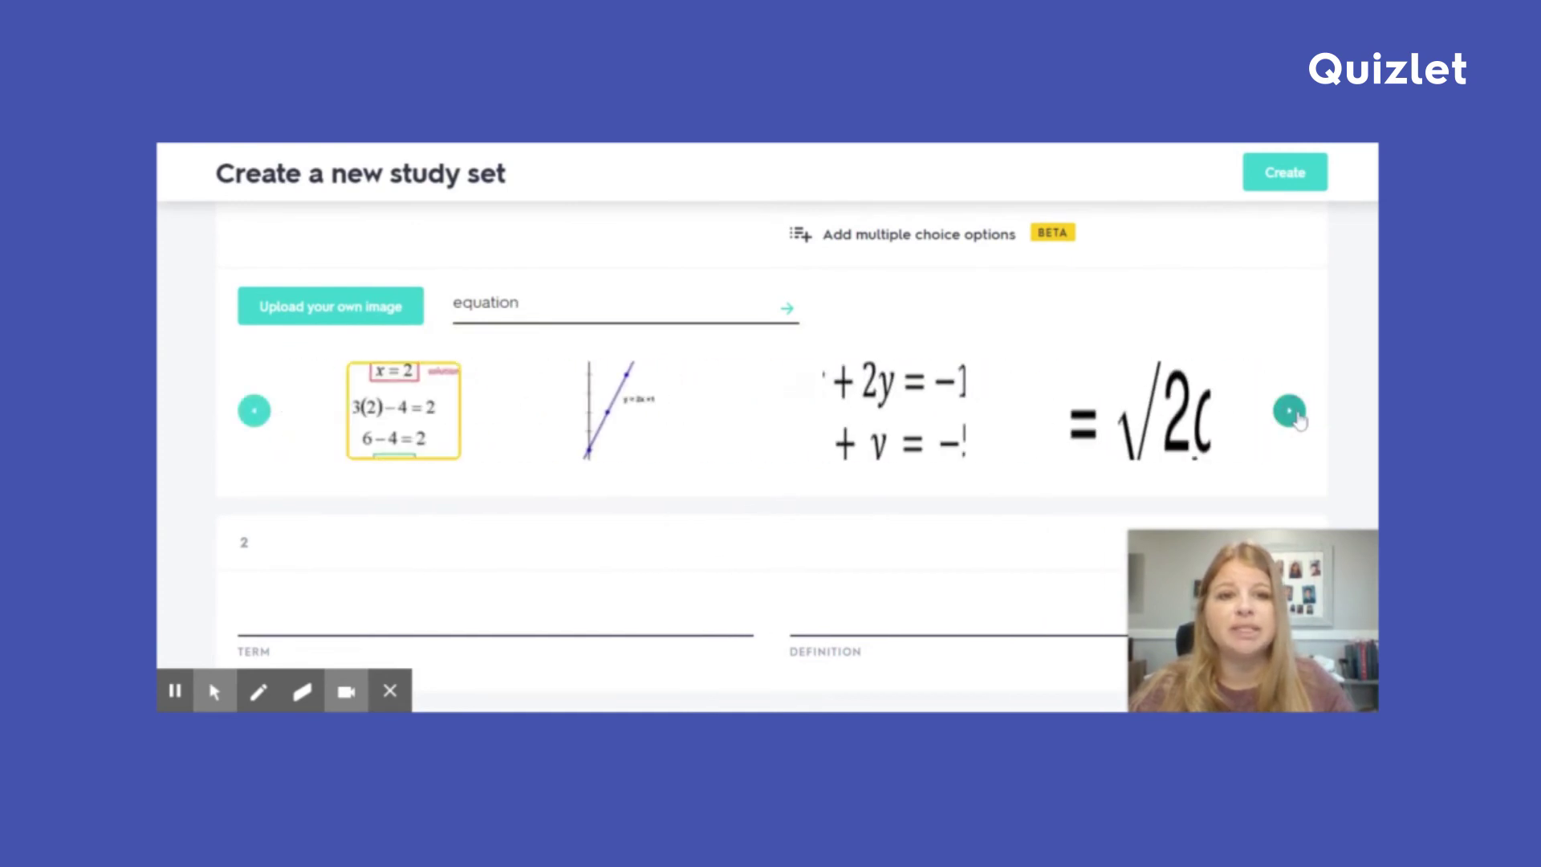
{"action": "left_click", "coordinate": [1289, 412]}
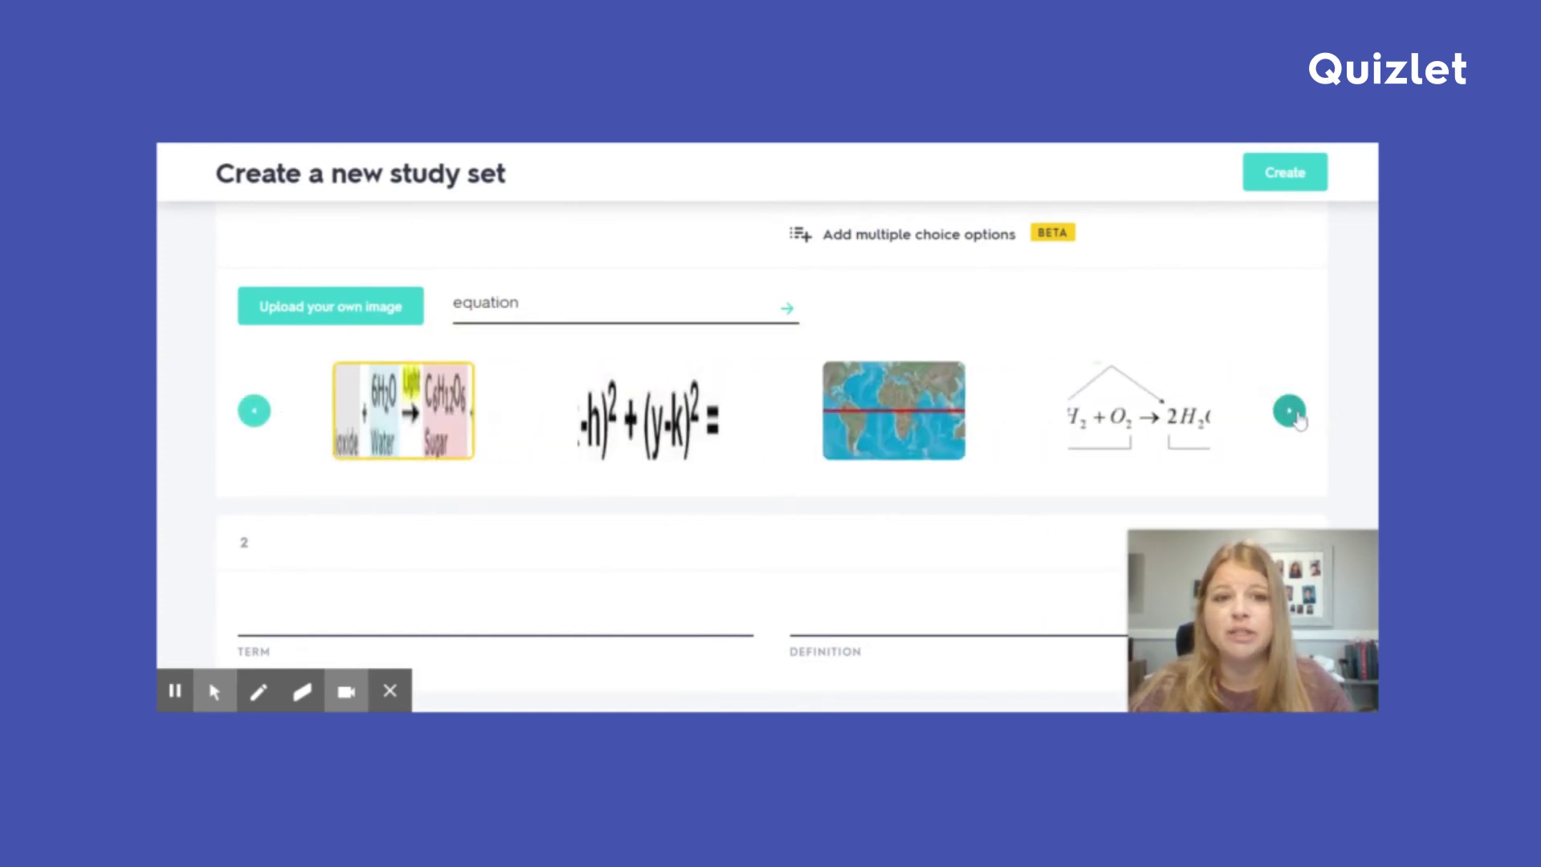
{"action": "left_click", "coordinate": [1294, 415]}
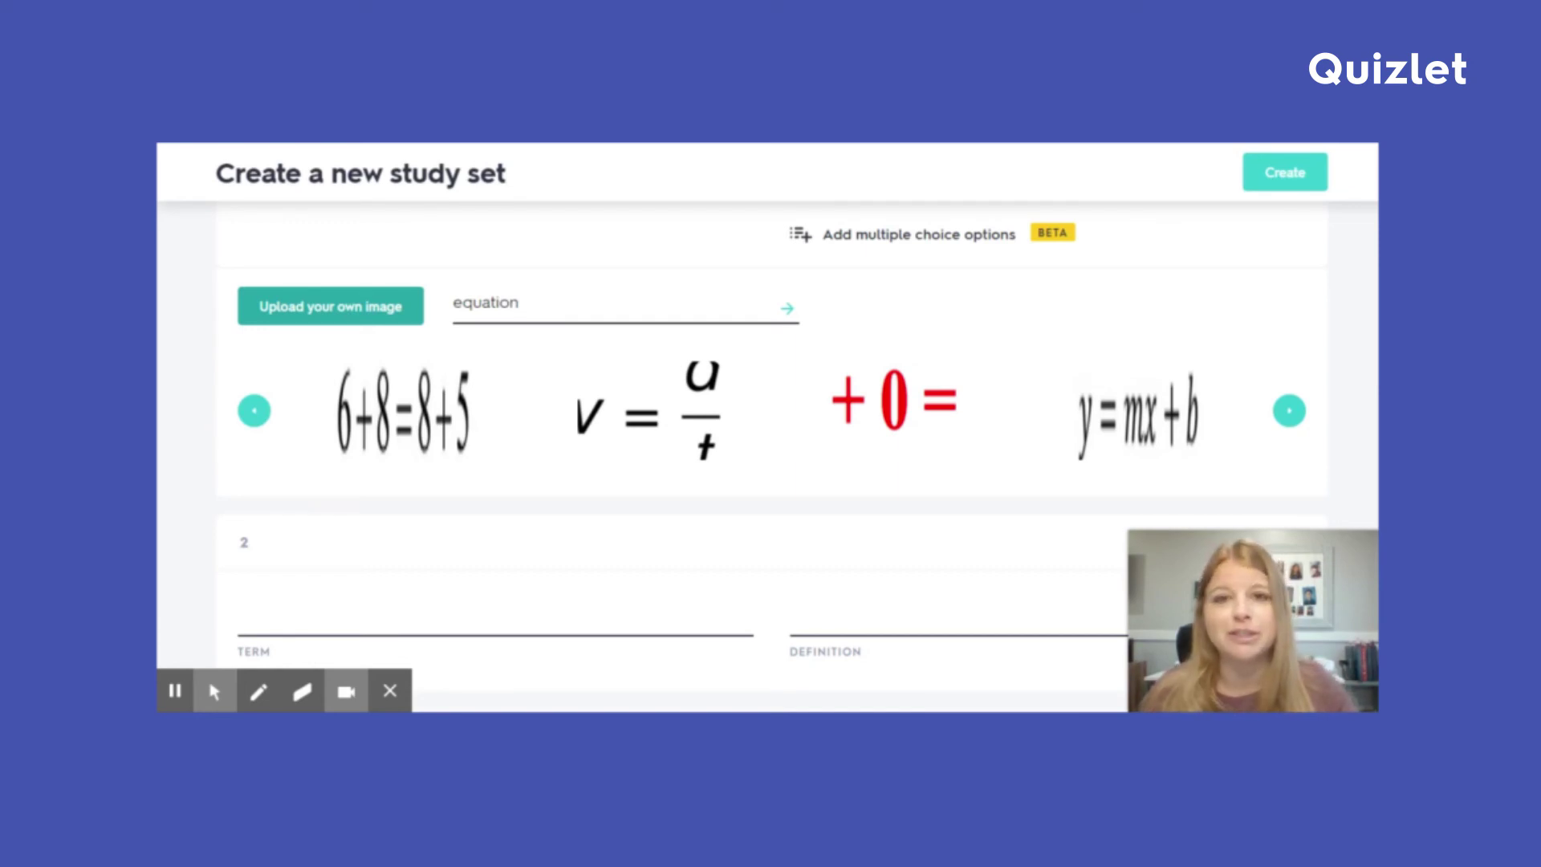
Step: Attach the blank coordinate-grid image to card 1 and preview it enlarged
{"action": "left_click", "coordinate": [663, 337]}
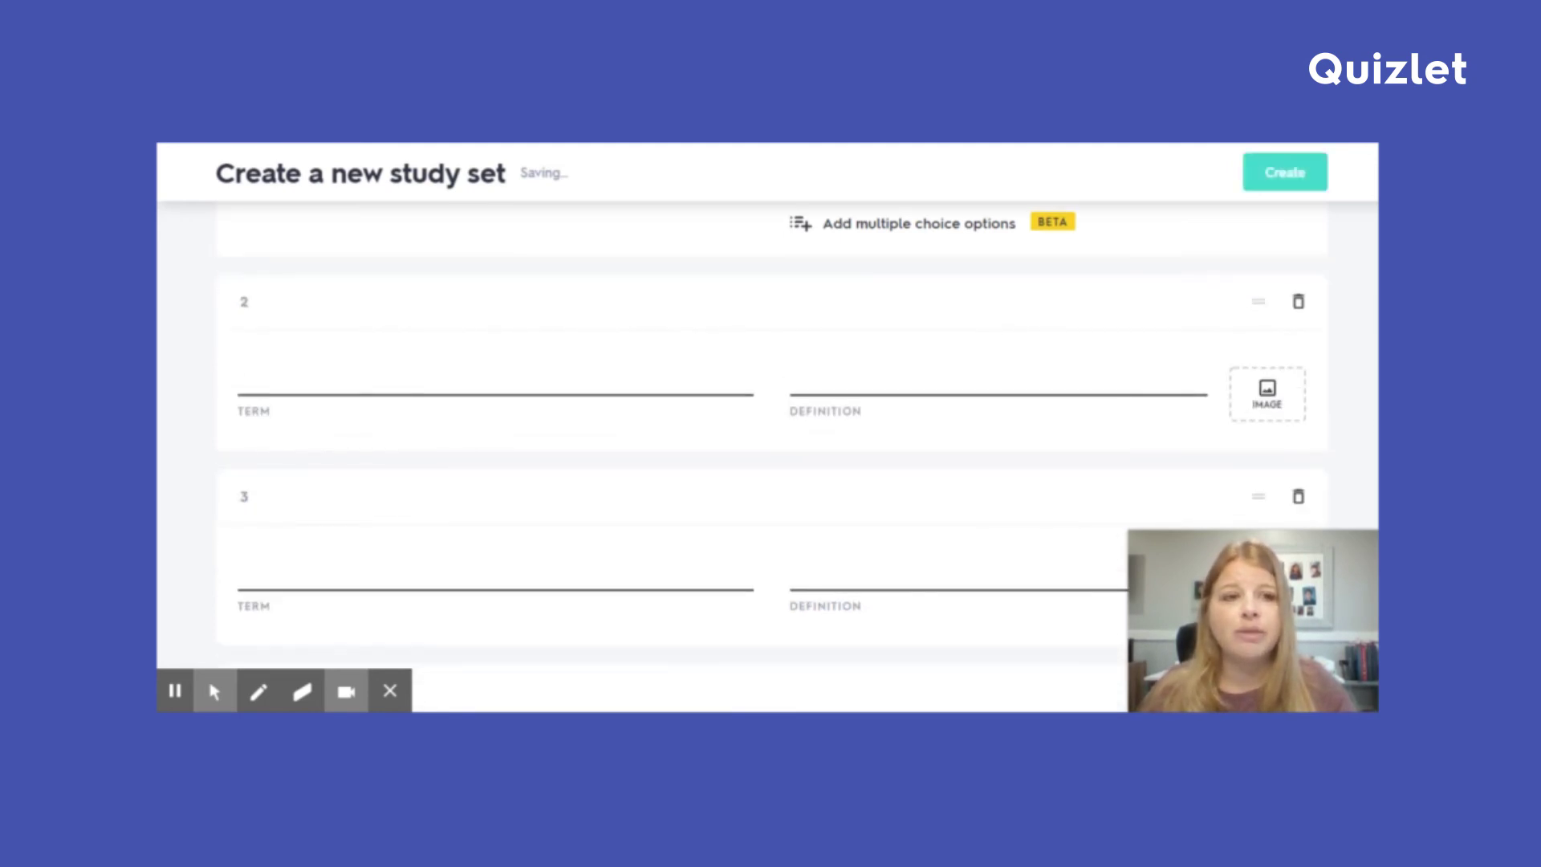
{"action": "scroll", "coordinate": [1252, 432], "scroll_direction": "up", "scroll_amount": 3}
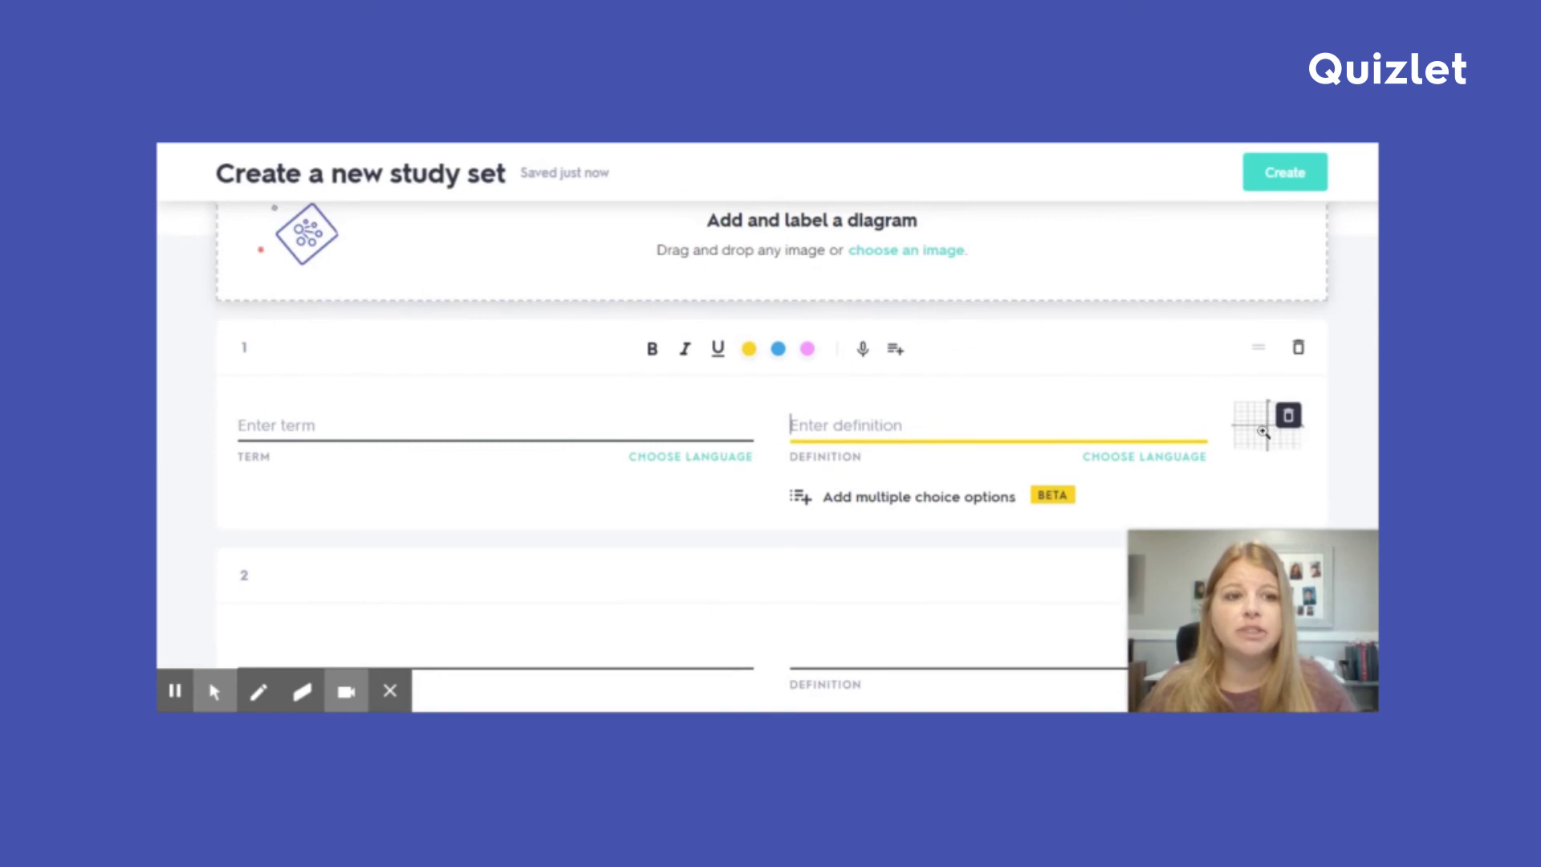
{"action": "left_click", "coordinate": [1262, 432]}
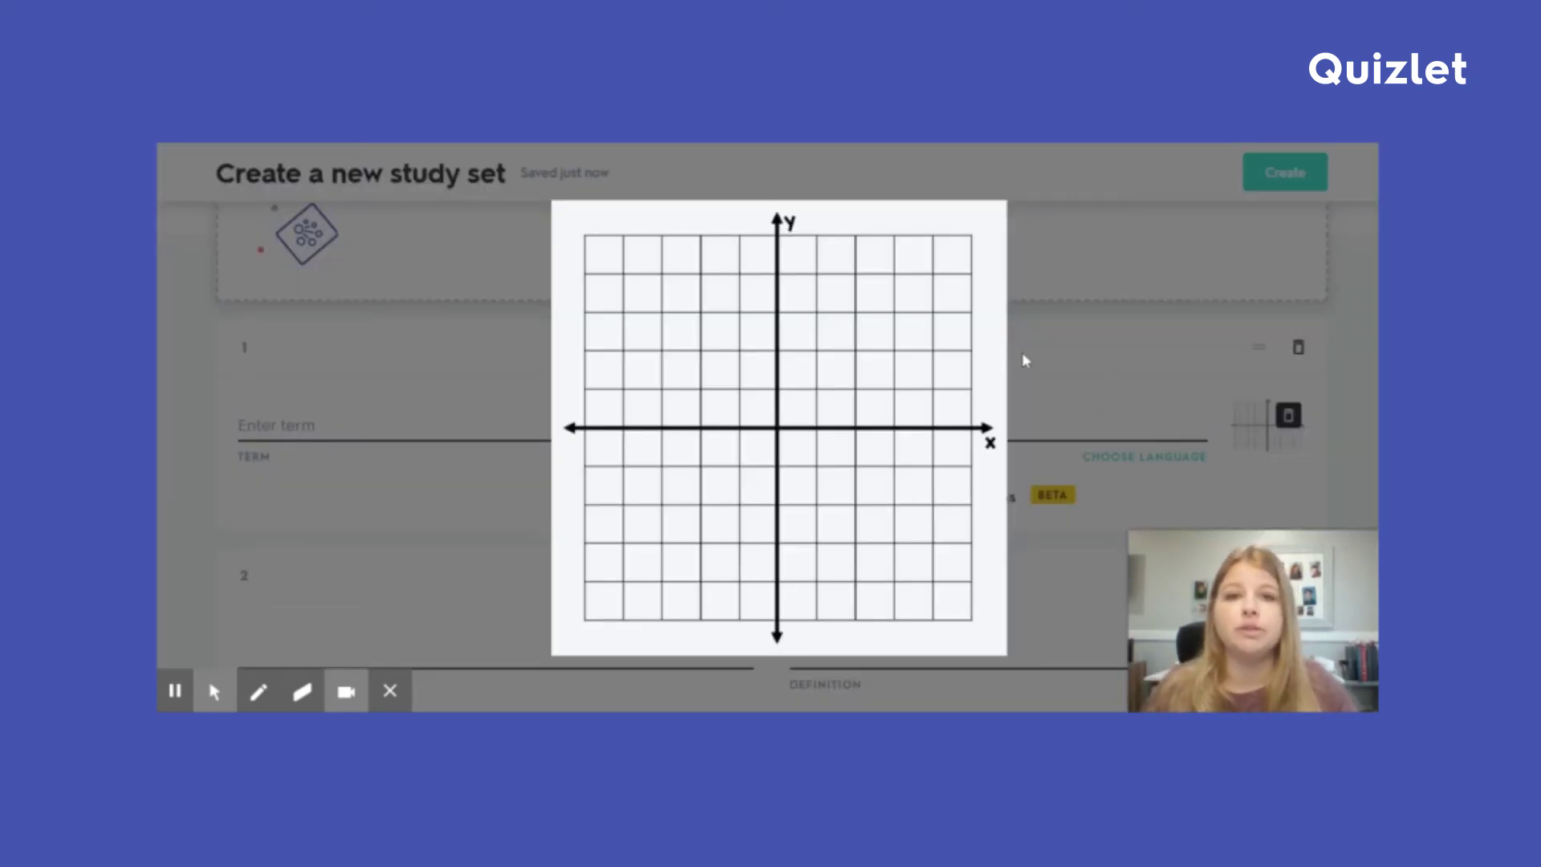
{"action": "left_click", "coordinate": [1049, 353]}
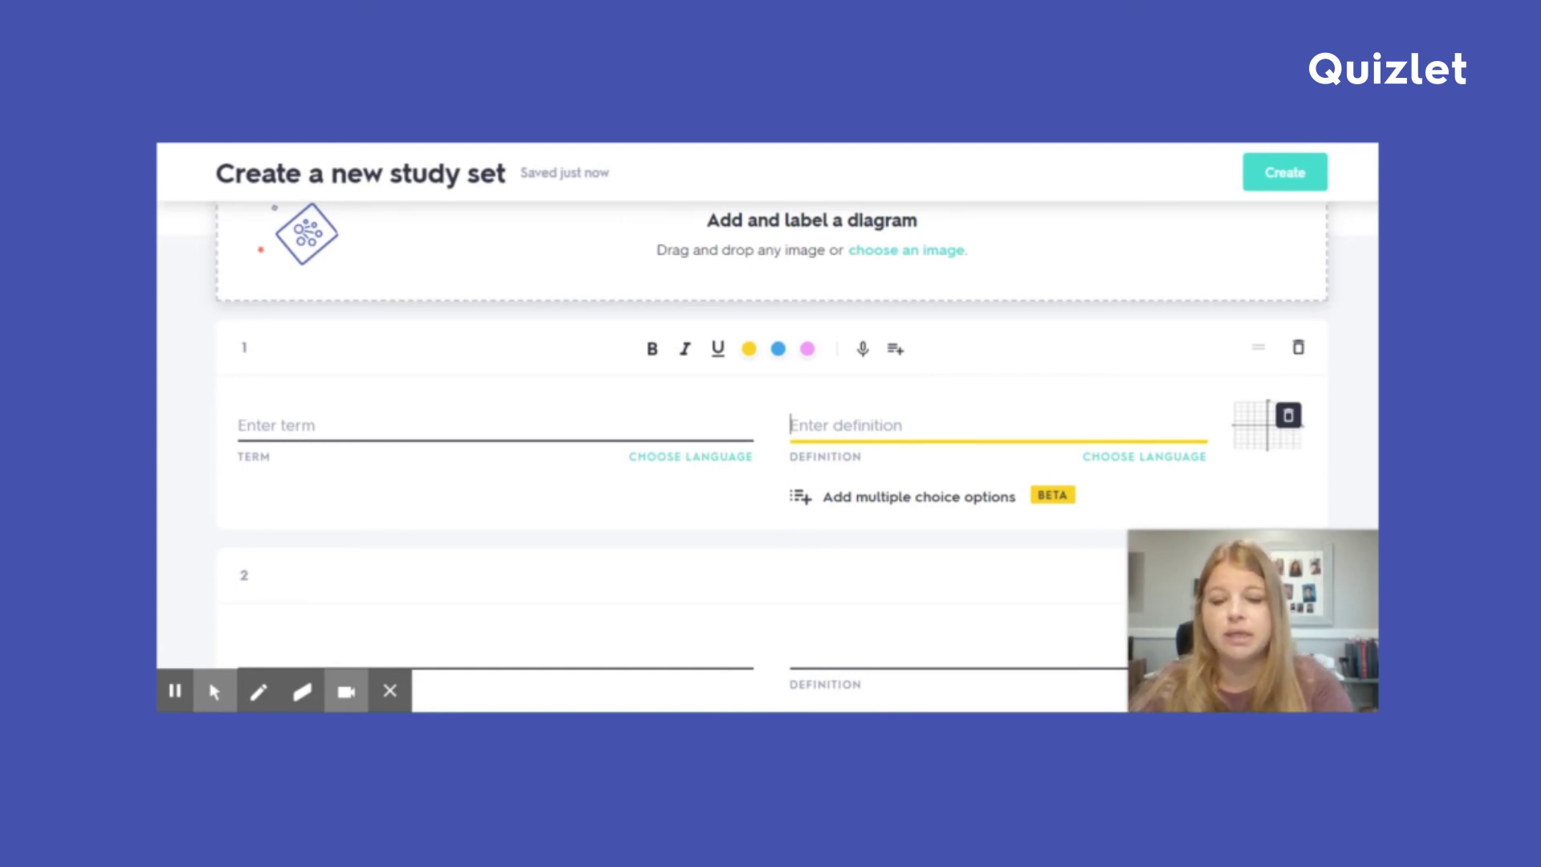
Step: Give card 1 the definition 'What is the name of the diagram?' and term 'Coordinate plane'
{"action": "type", "text": "what is t"}
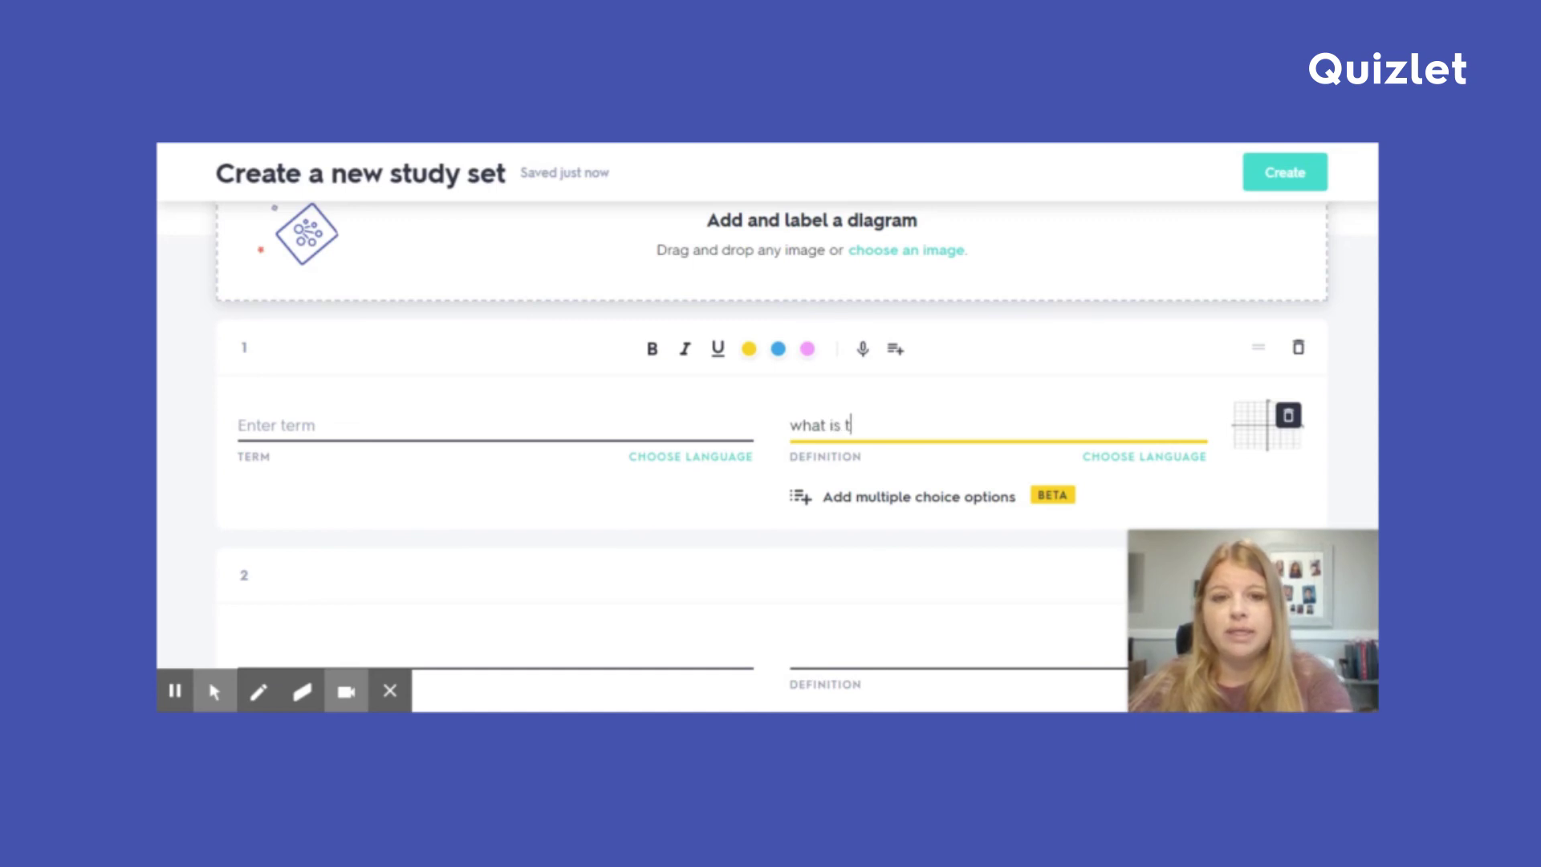
{"action": "type", "text": "he name of the dirga"}
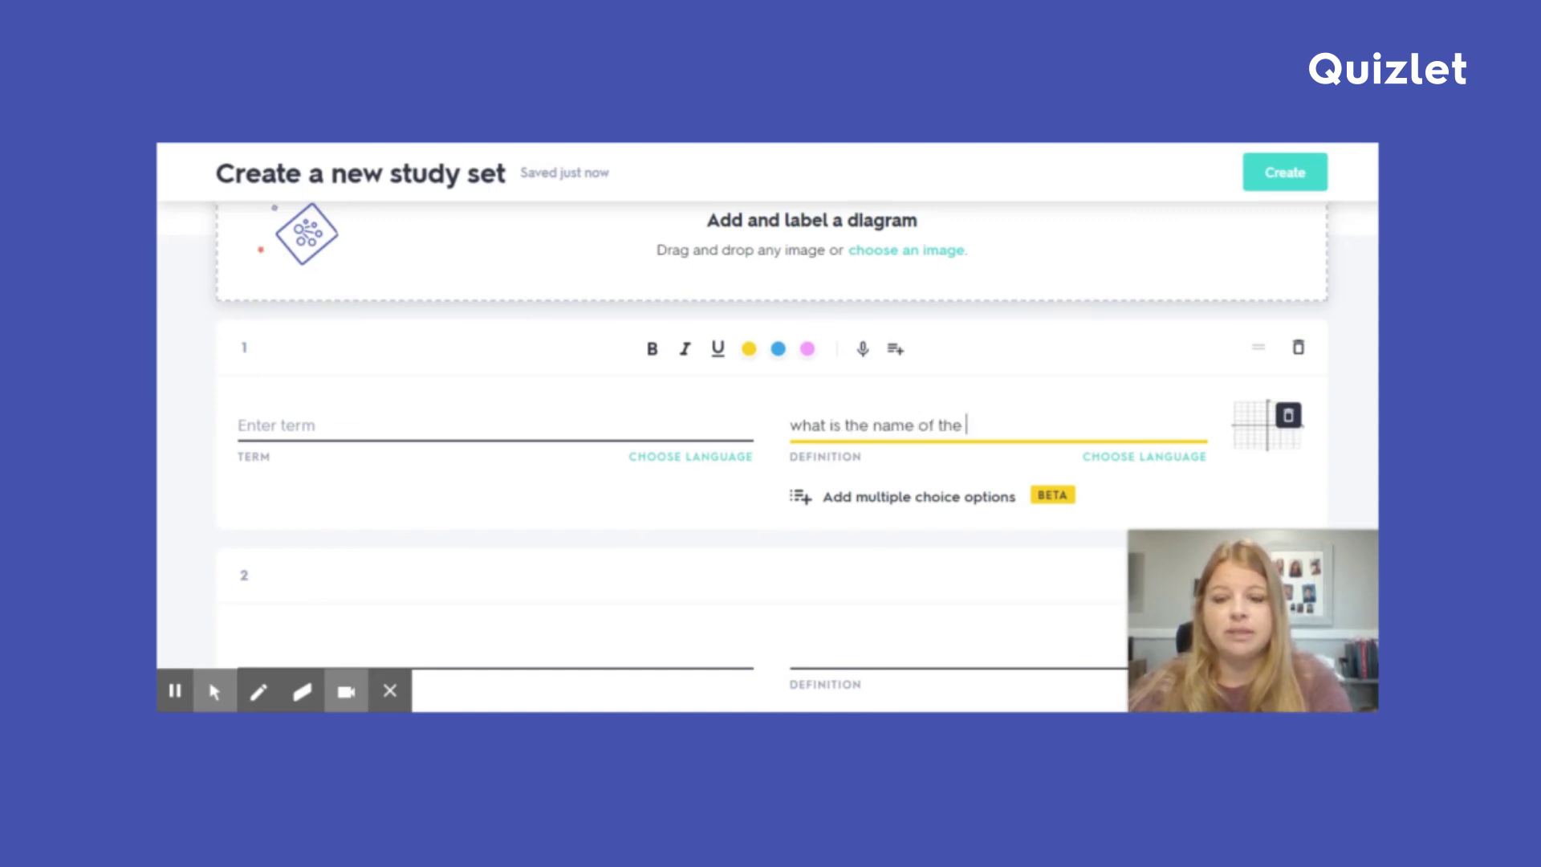
{"action": "key", "text": "BackSpace"}
{"action": "key", "text": "BackSpace"}
{"action": "key", "text": "BackSpace"}
{"action": "type", "text": "agram?"}
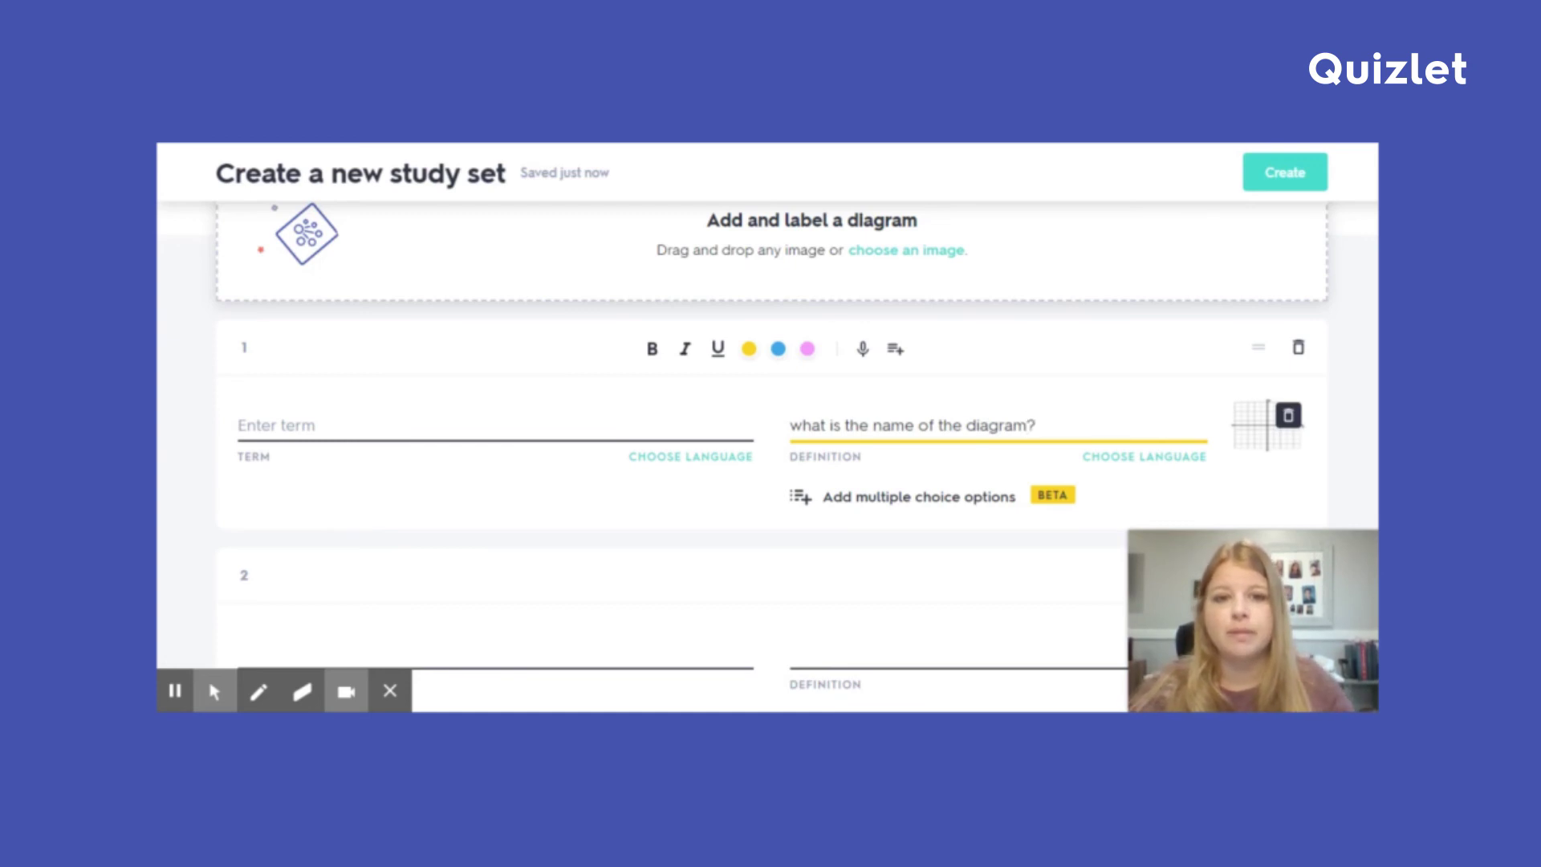
{"action": "key", "text": "BackSpace"}
{"action": "type", "text": "W"}
{"action": "key", "text": "shift+Tab"}
{"action": "type", "text": "Coordinat"}
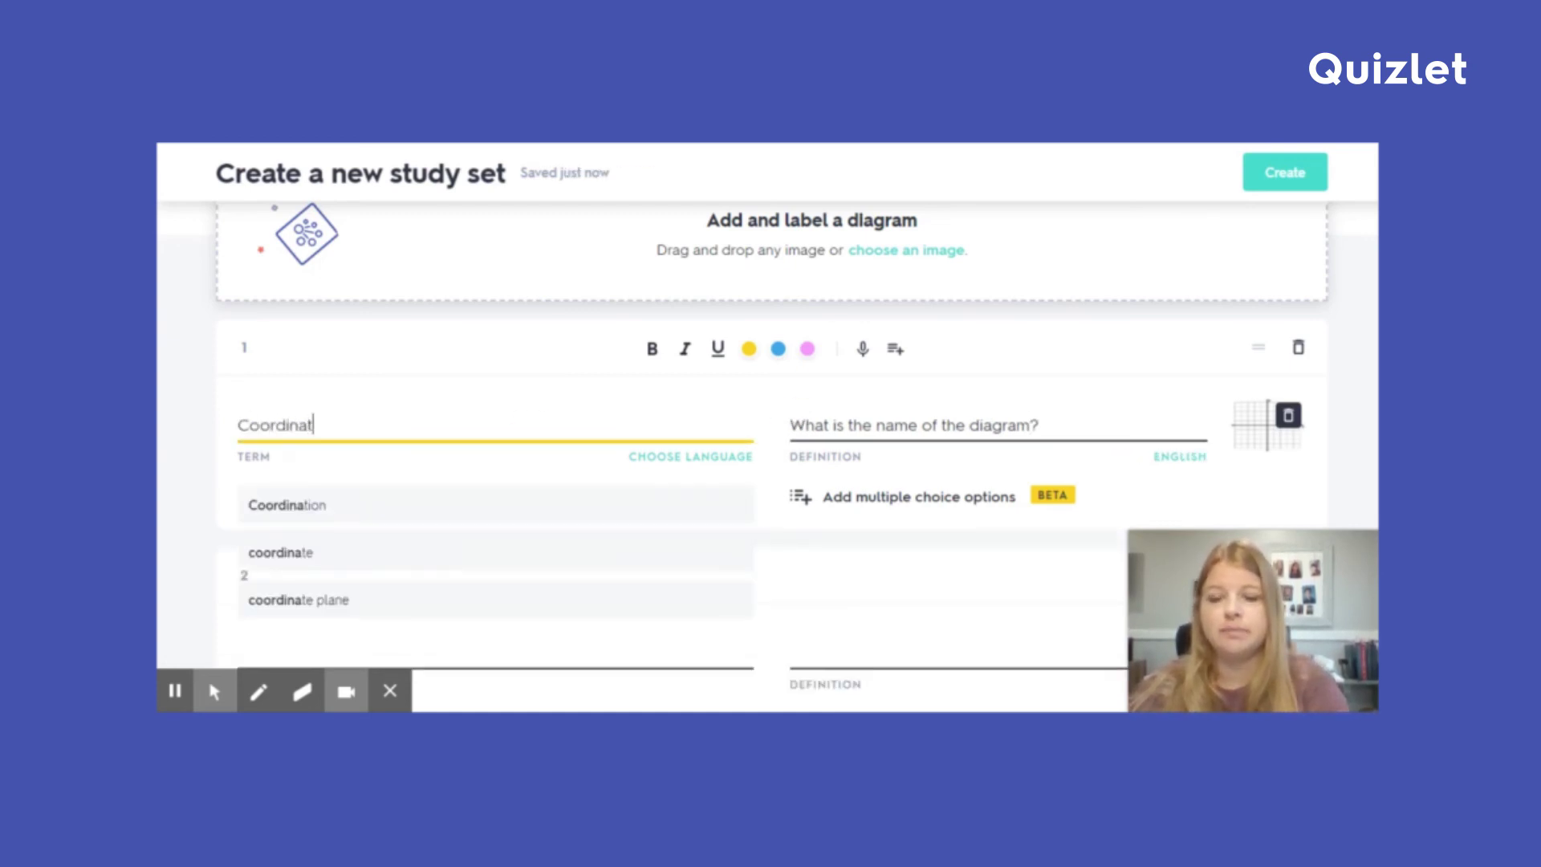
{"action": "type", "text": "e plane"}
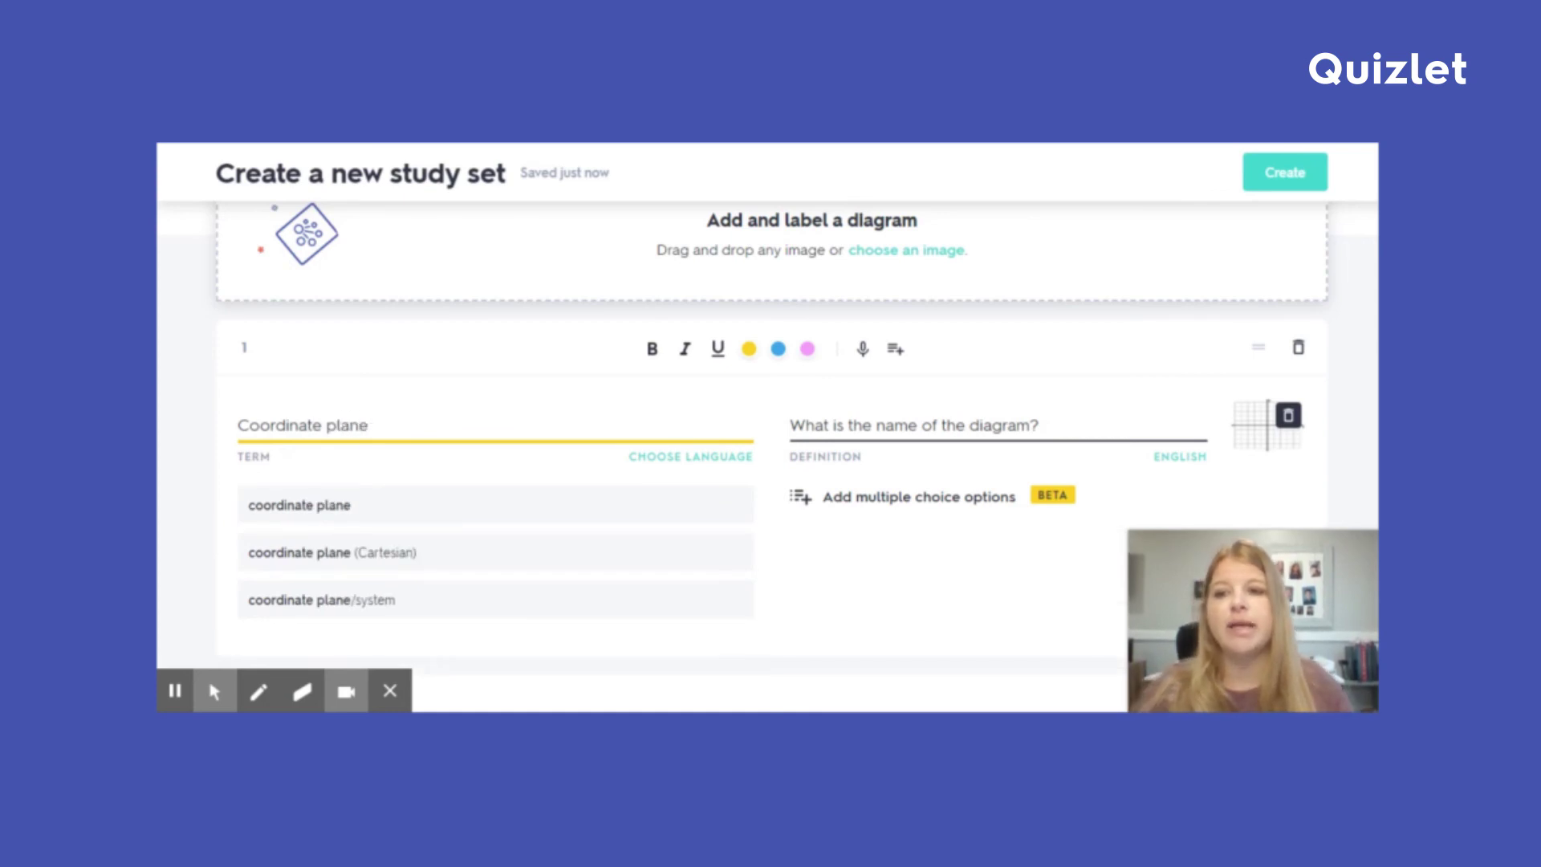
{"action": "left_click", "coordinate": [191, 404]}
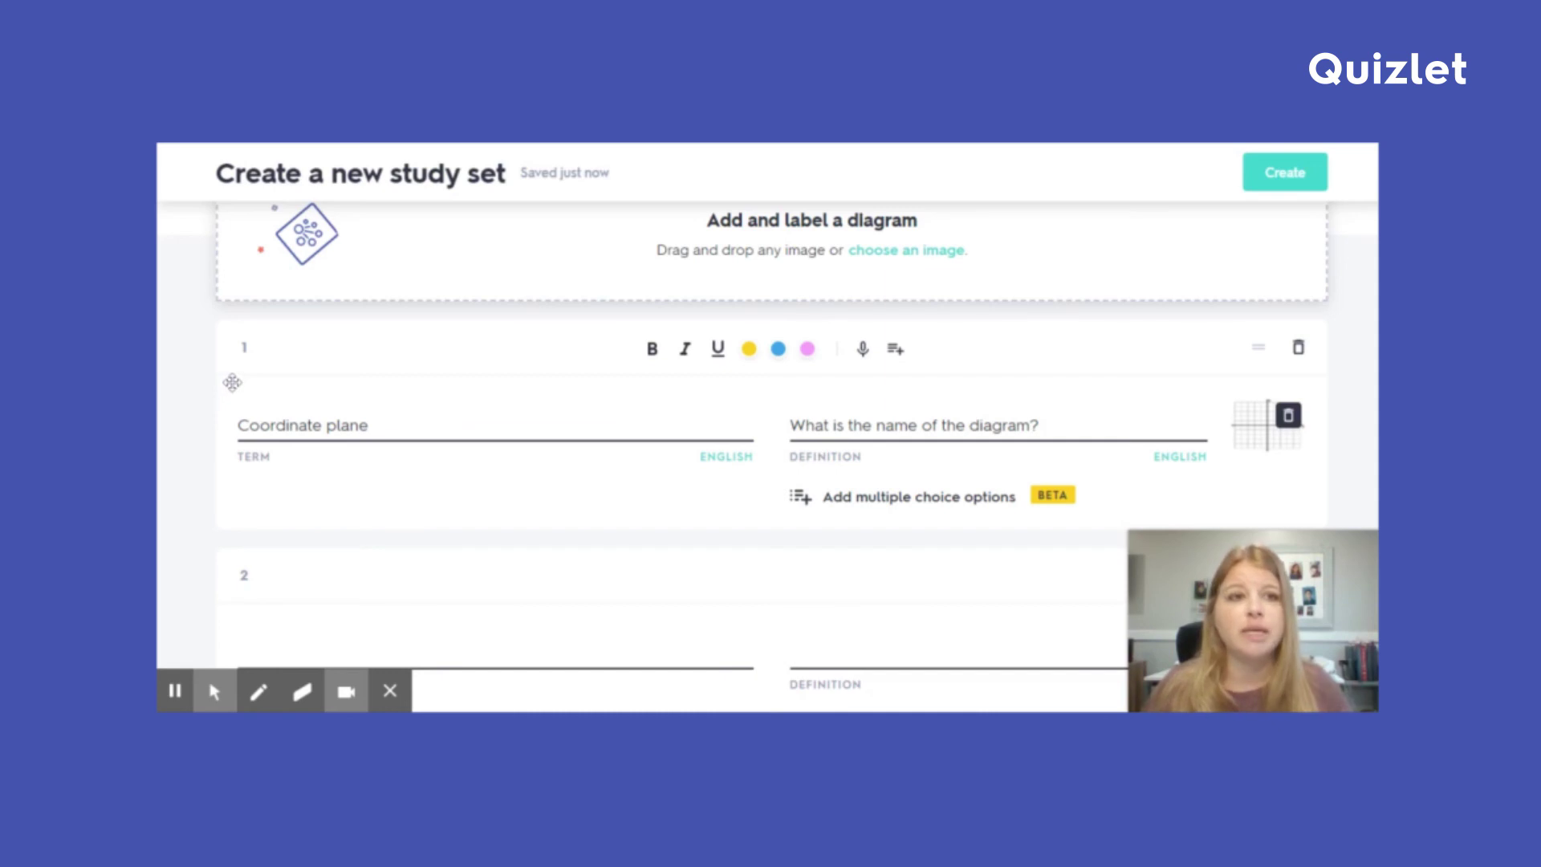
Step: Return Home and open the 27-term Lesson 4.1 Writing Equations in Slope-Intercept Form set
{"action": "scroll", "coordinate": [392, 325], "scroll_direction": "up", "scroll_amount": 5}
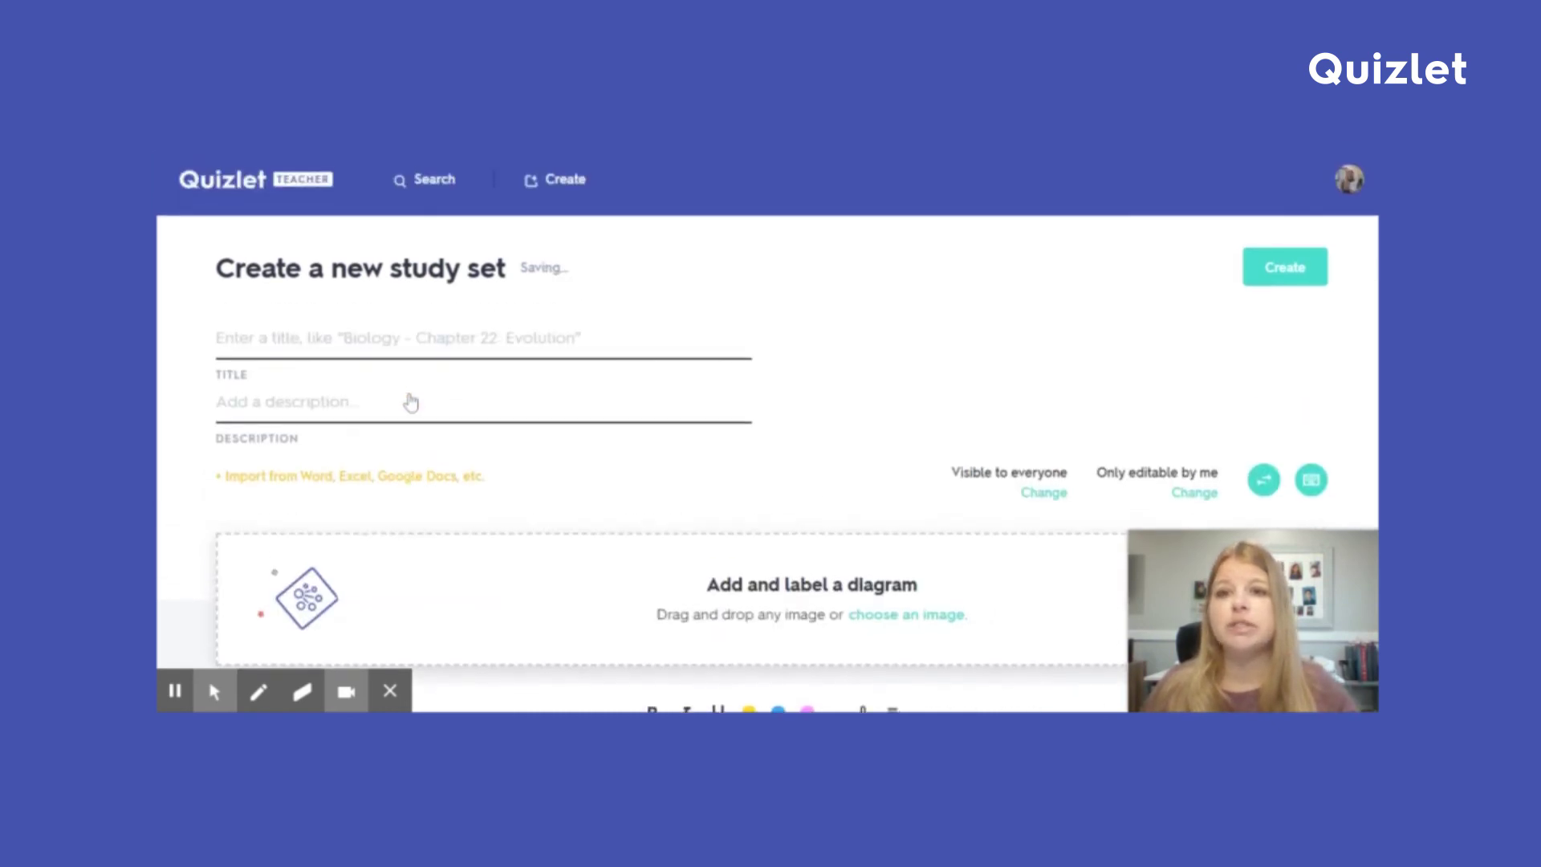
{"action": "left_click", "coordinate": [209, 184]}
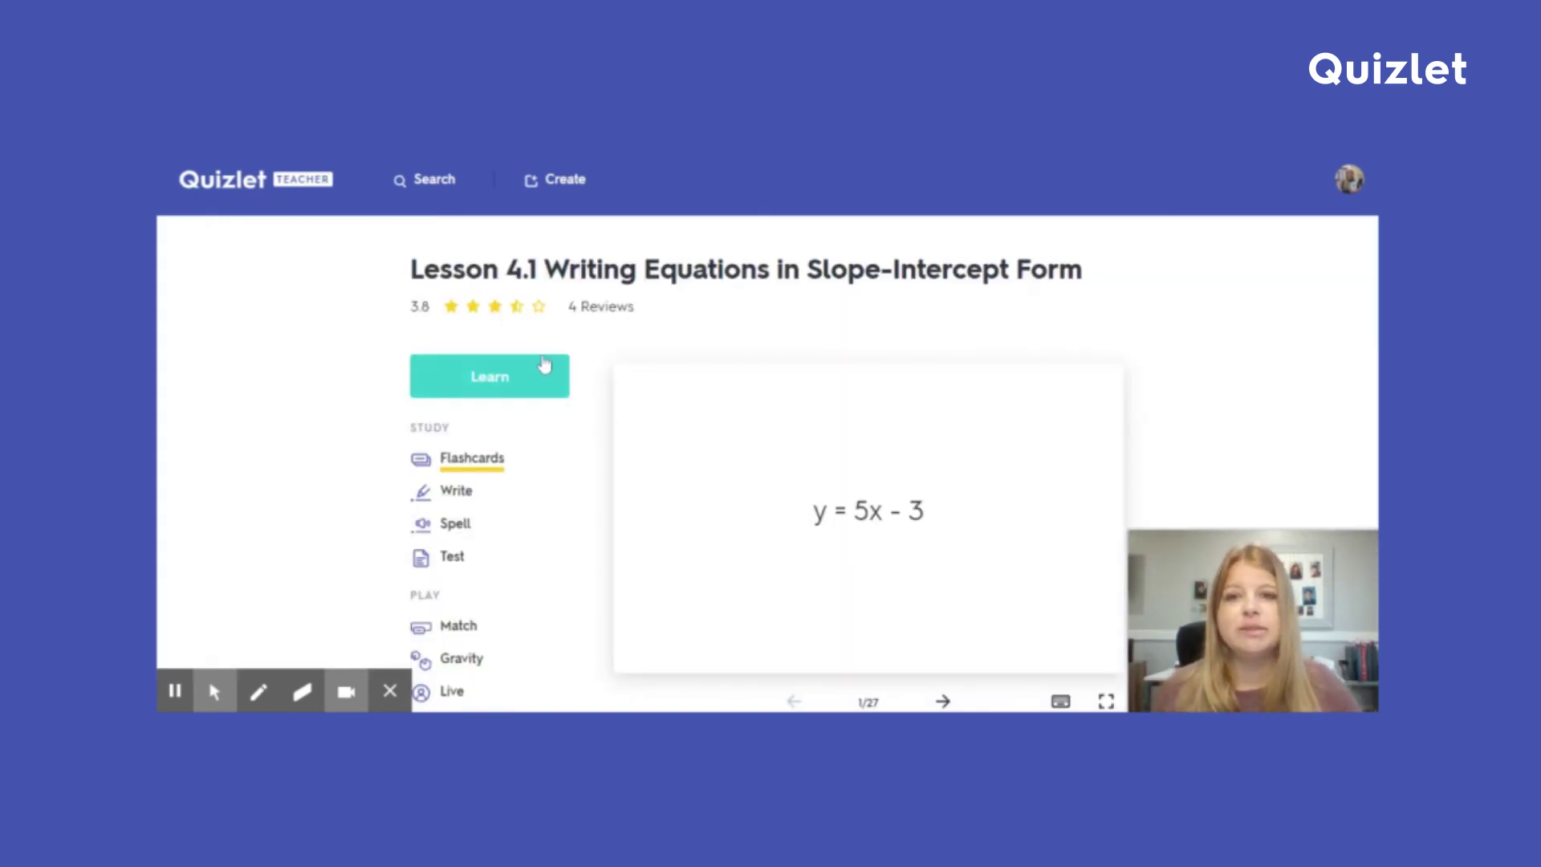
{"action": "scroll", "coordinate": [771, 485], "scroll_direction": "down", "scroll_amount": 3}
{"action": "scroll", "coordinate": [774, 484], "scroll_direction": "down", "scroll_amount": 6}
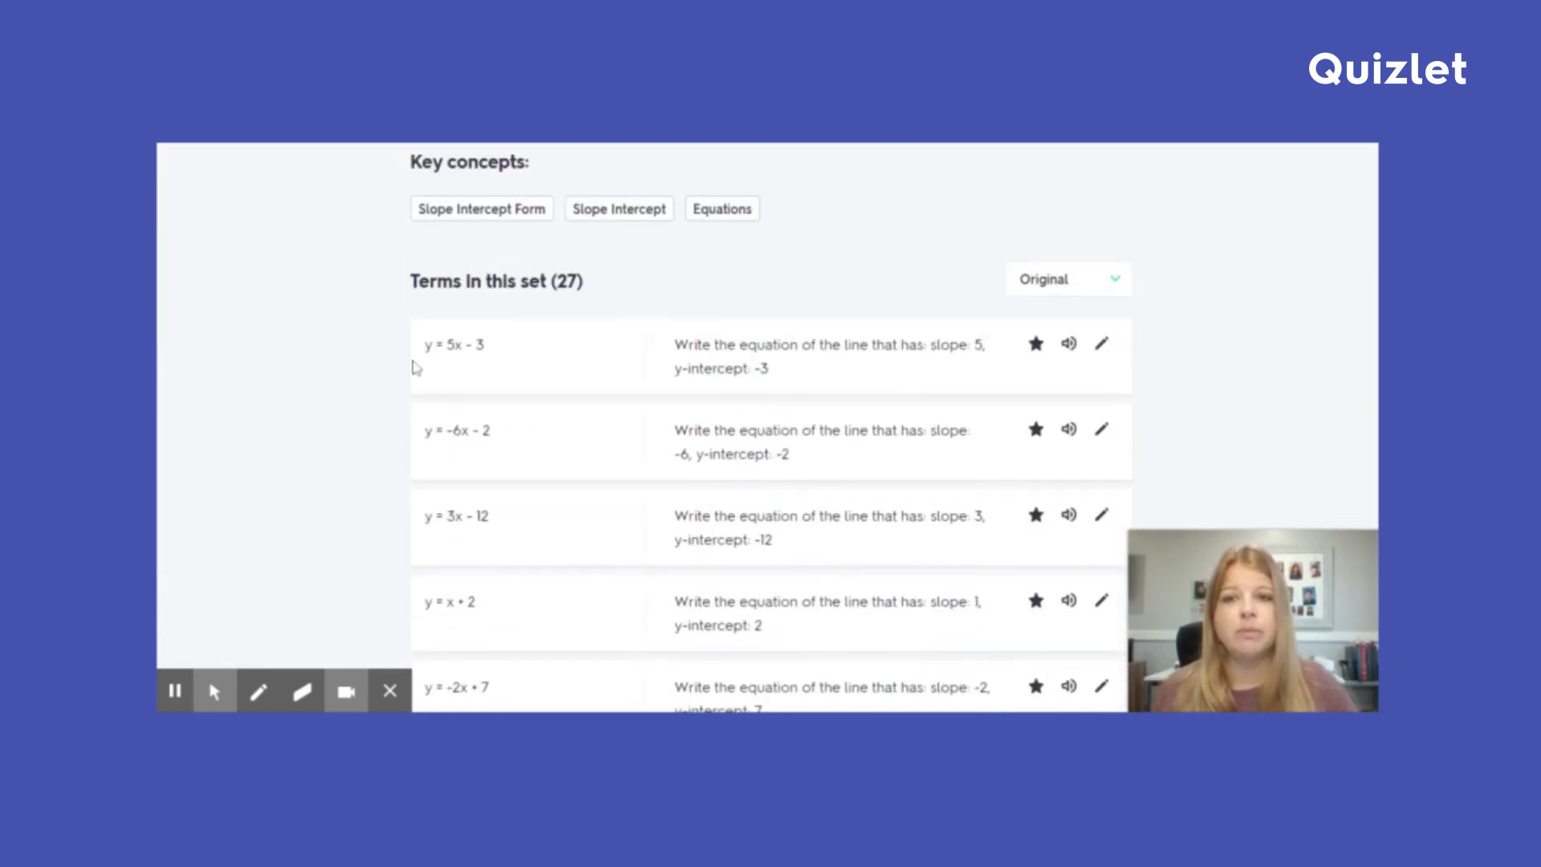
{"action": "scroll", "coordinate": [774, 507], "scroll_direction": "down", "scroll_amount": 3}
{"action": "scroll", "coordinate": [774, 508], "scroll_direction": "down", "scroll_amount": 1}
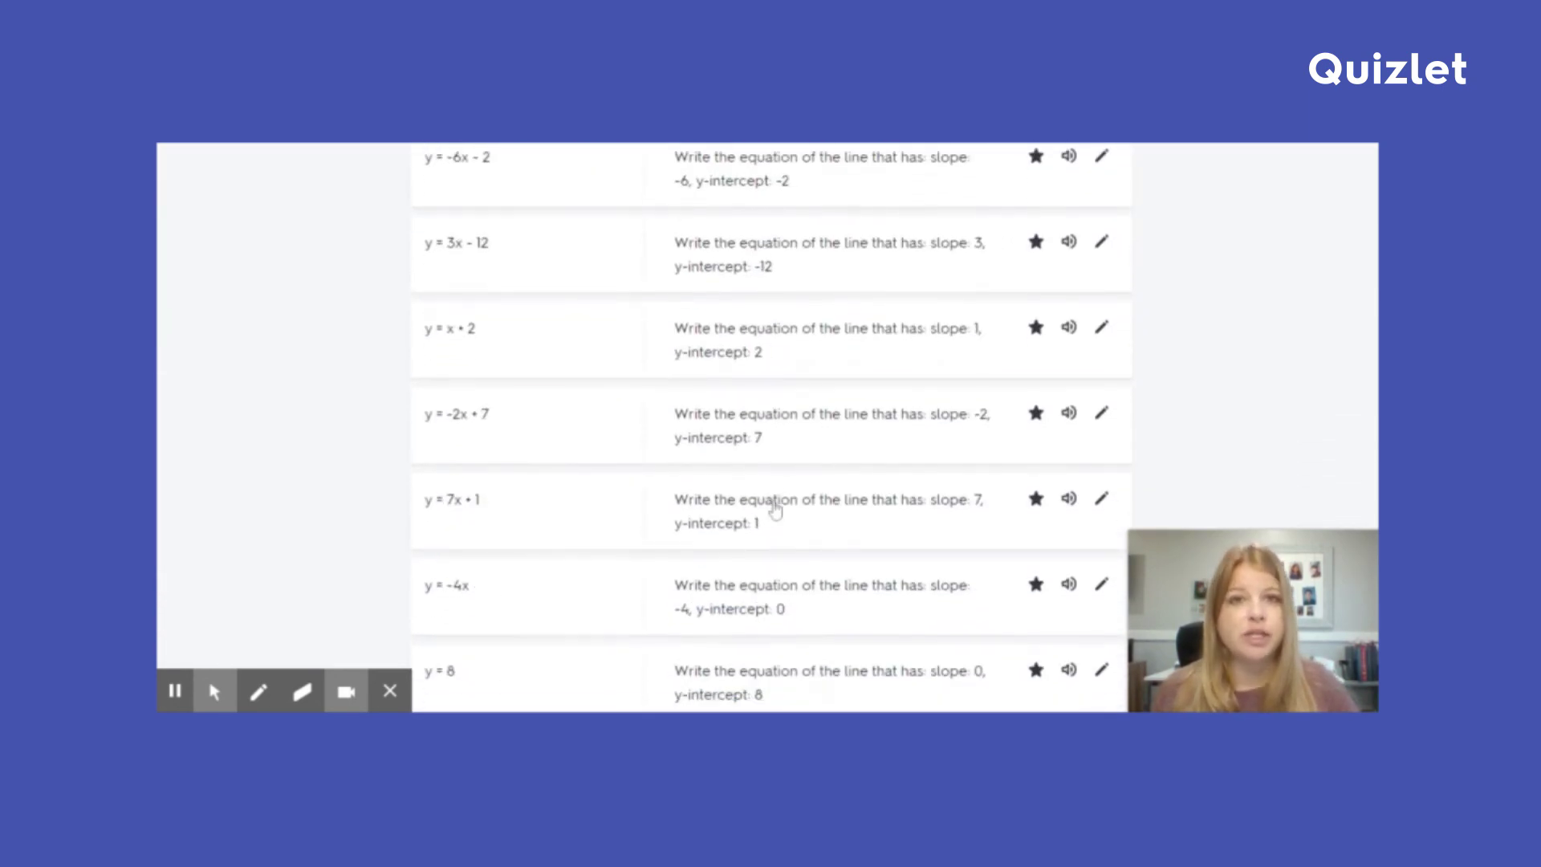
{"action": "scroll", "coordinate": [774, 508], "scroll_direction": "down", "scroll_amount": 7}
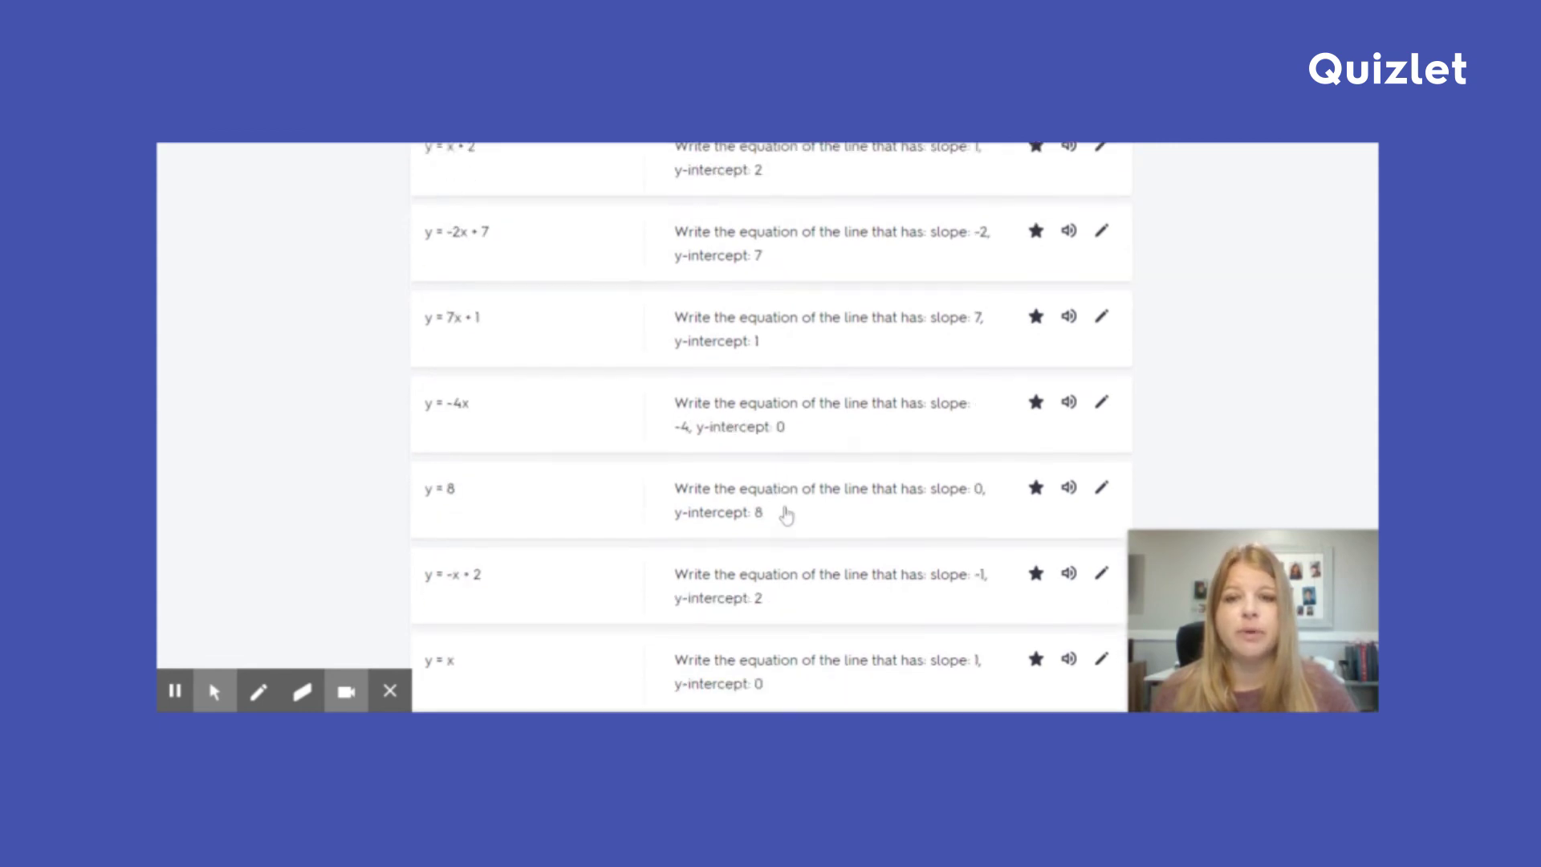
{"action": "scroll", "coordinate": [785, 514], "scroll_direction": "down", "scroll_amount": 5}
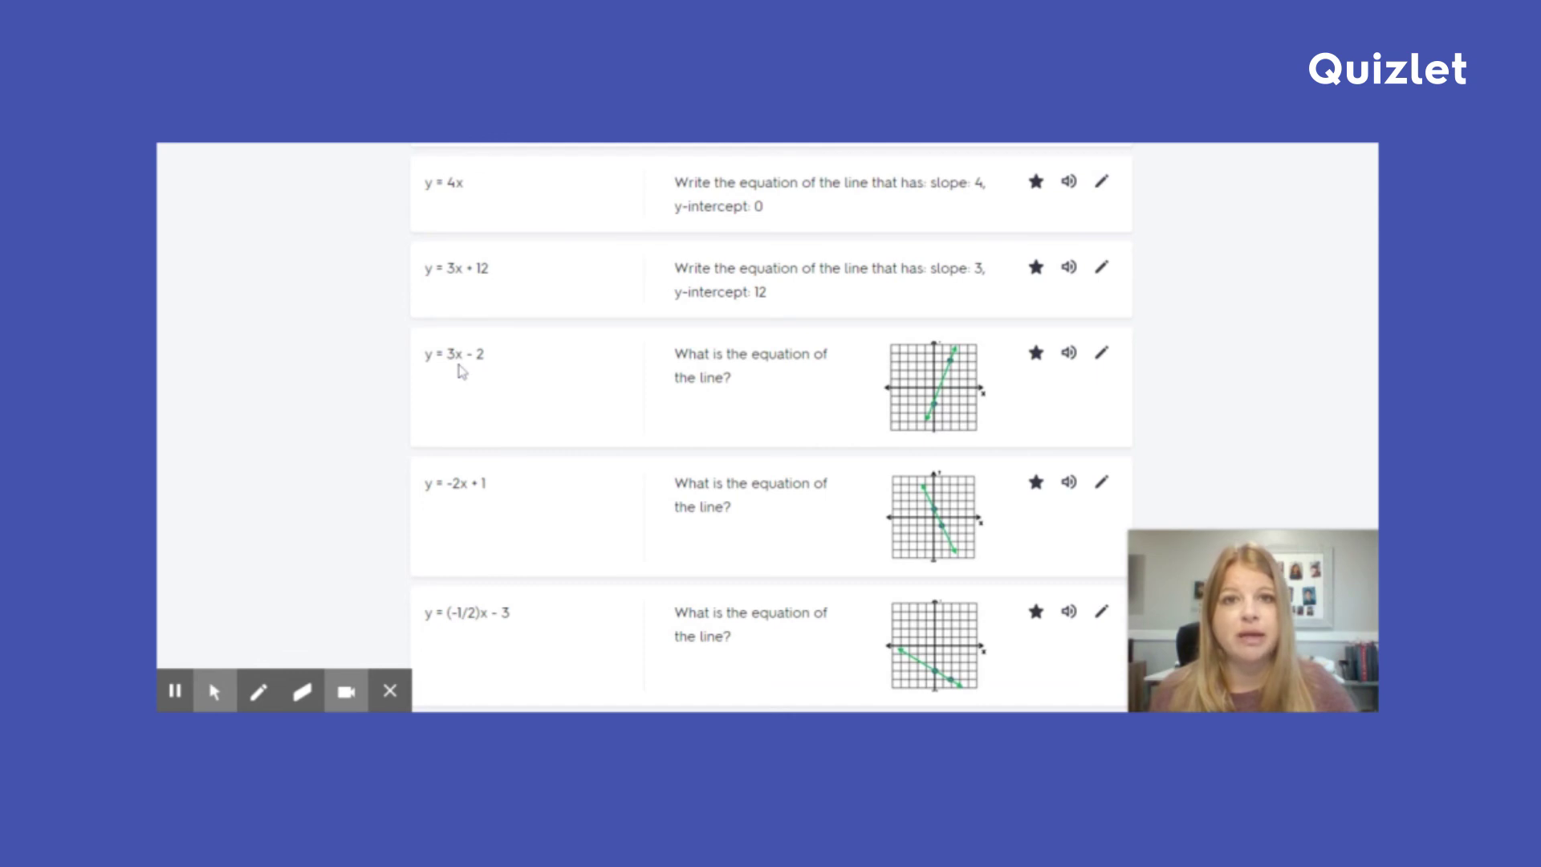
{"action": "scroll", "coordinate": [712, 526], "scroll_direction": "down", "scroll_amount": 9}
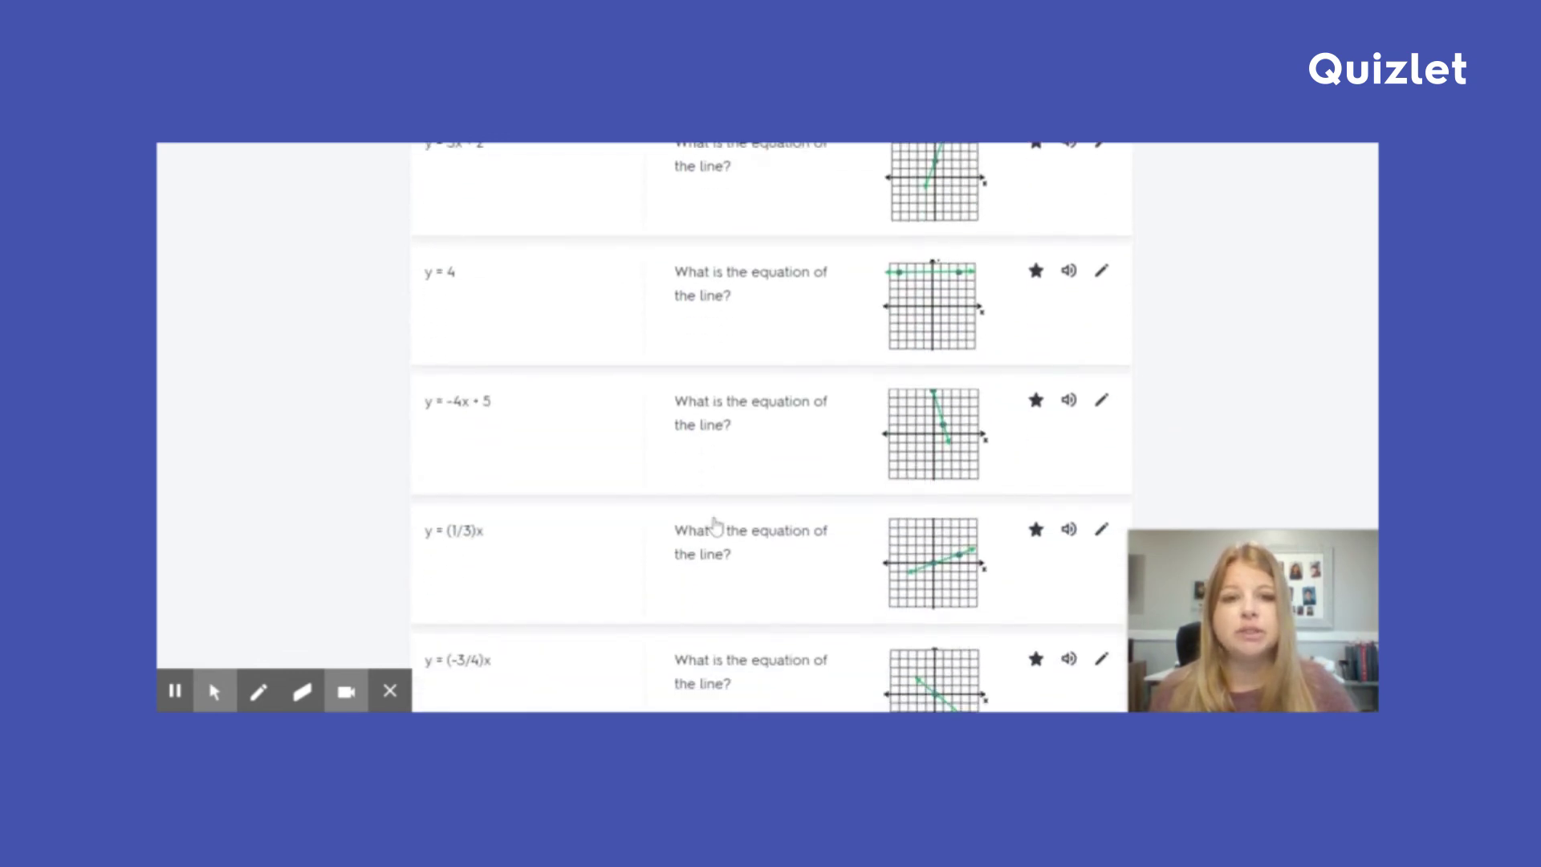
{"action": "scroll", "coordinate": [715, 526], "scroll_direction": "down", "scroll_amount": 5}
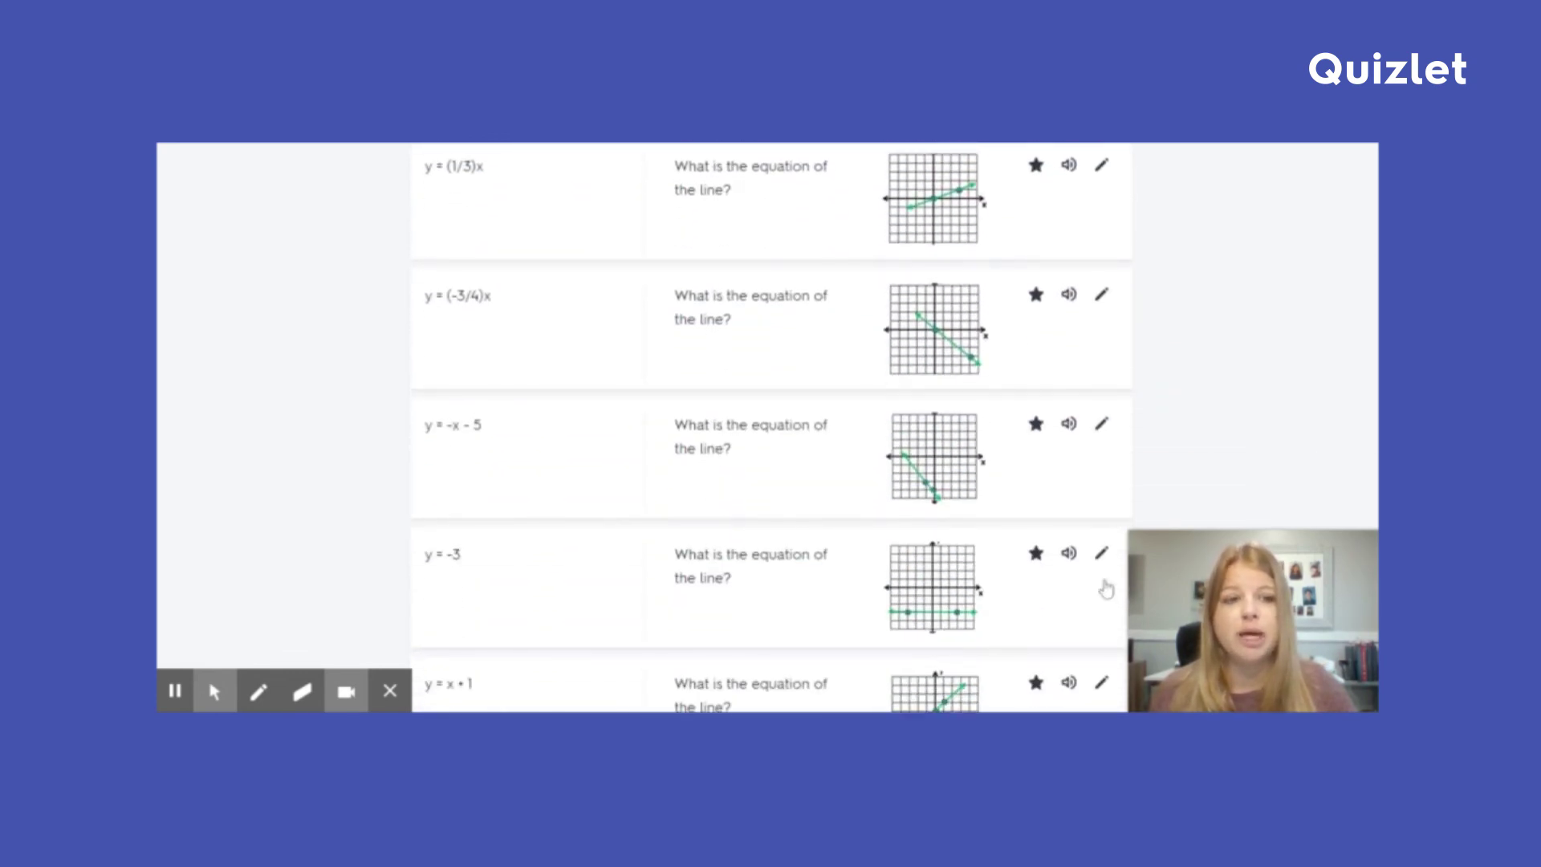
{"action": "mouse_move", "coordinate": [1294, 558]}
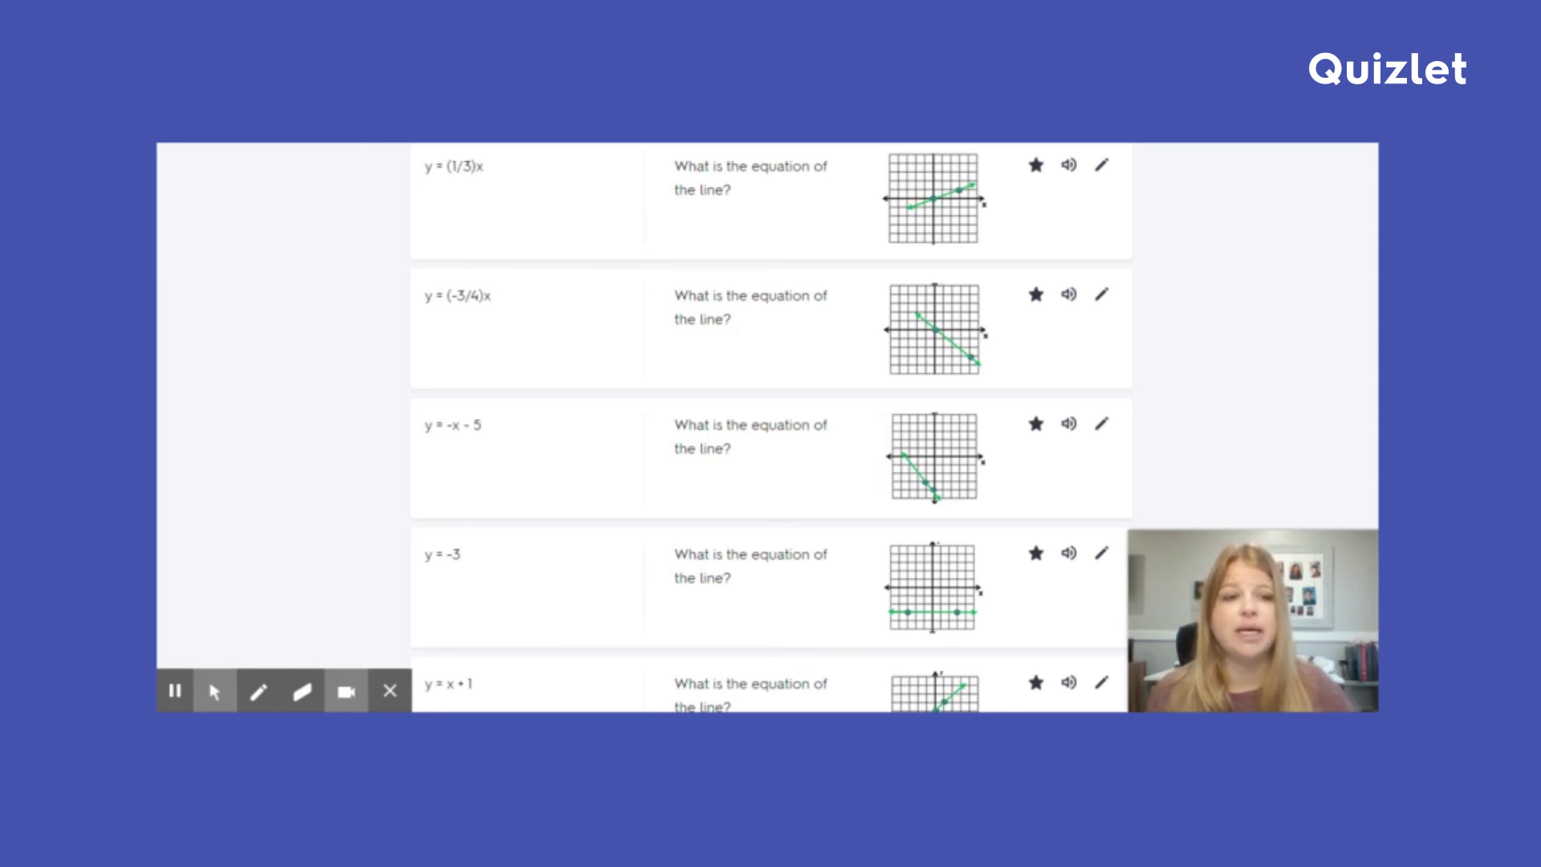
{"action": "left_click_drag", "start_coordinate": [1369, 533], "coordinate": [1371, 544]}
{"action": "scroll", "coordinate": [1372, 543], "scroll_direction": "up", "scroll_amount": 15}
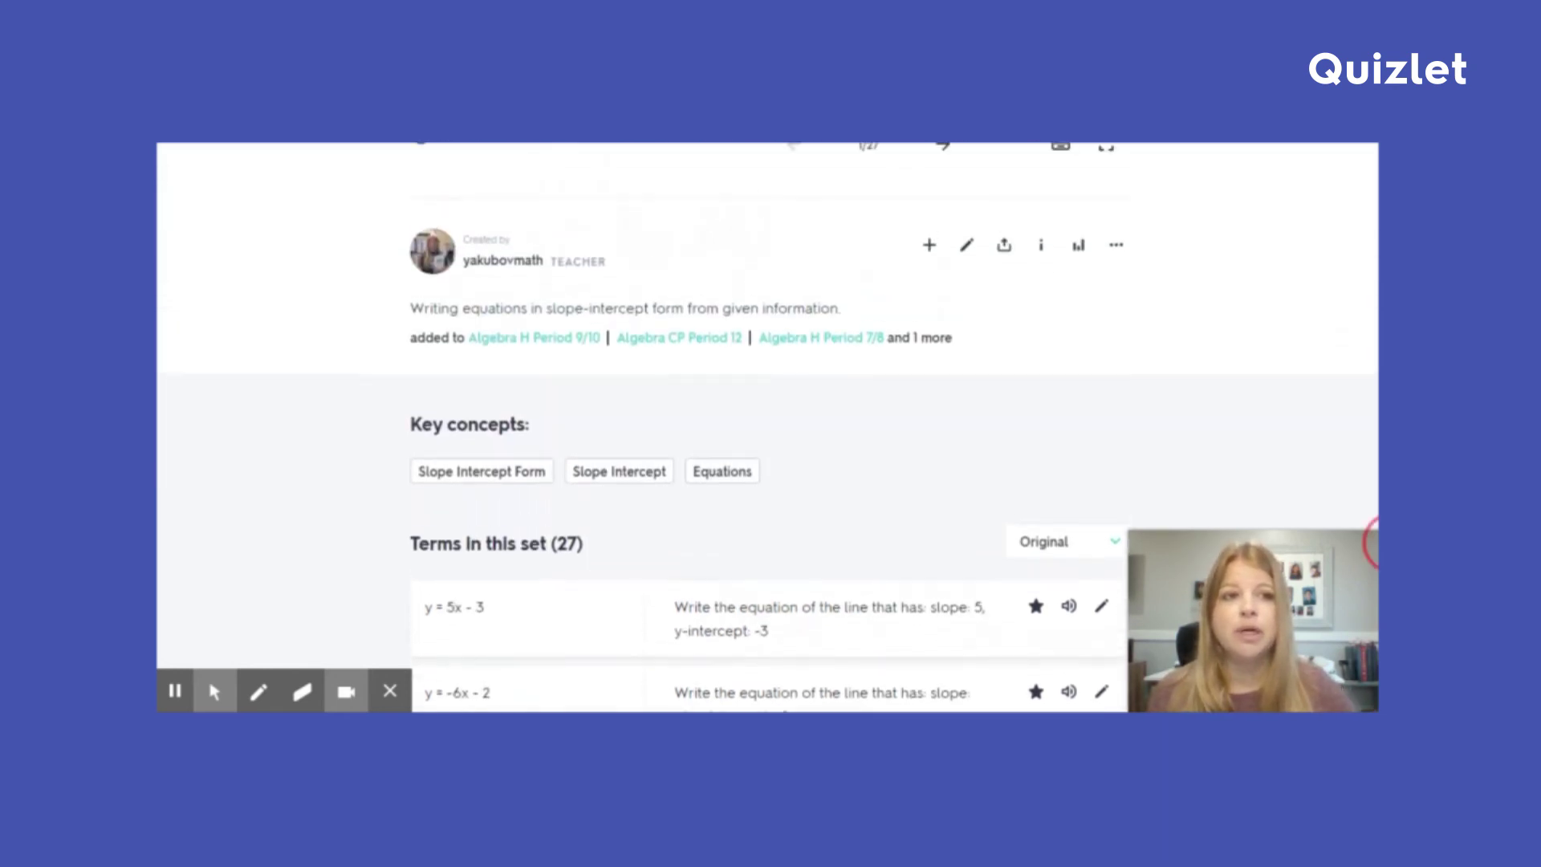
{"action": "scroll", "coordinate": [1374, 542], "scroll_direction": "up", "scroll_amount": 3}
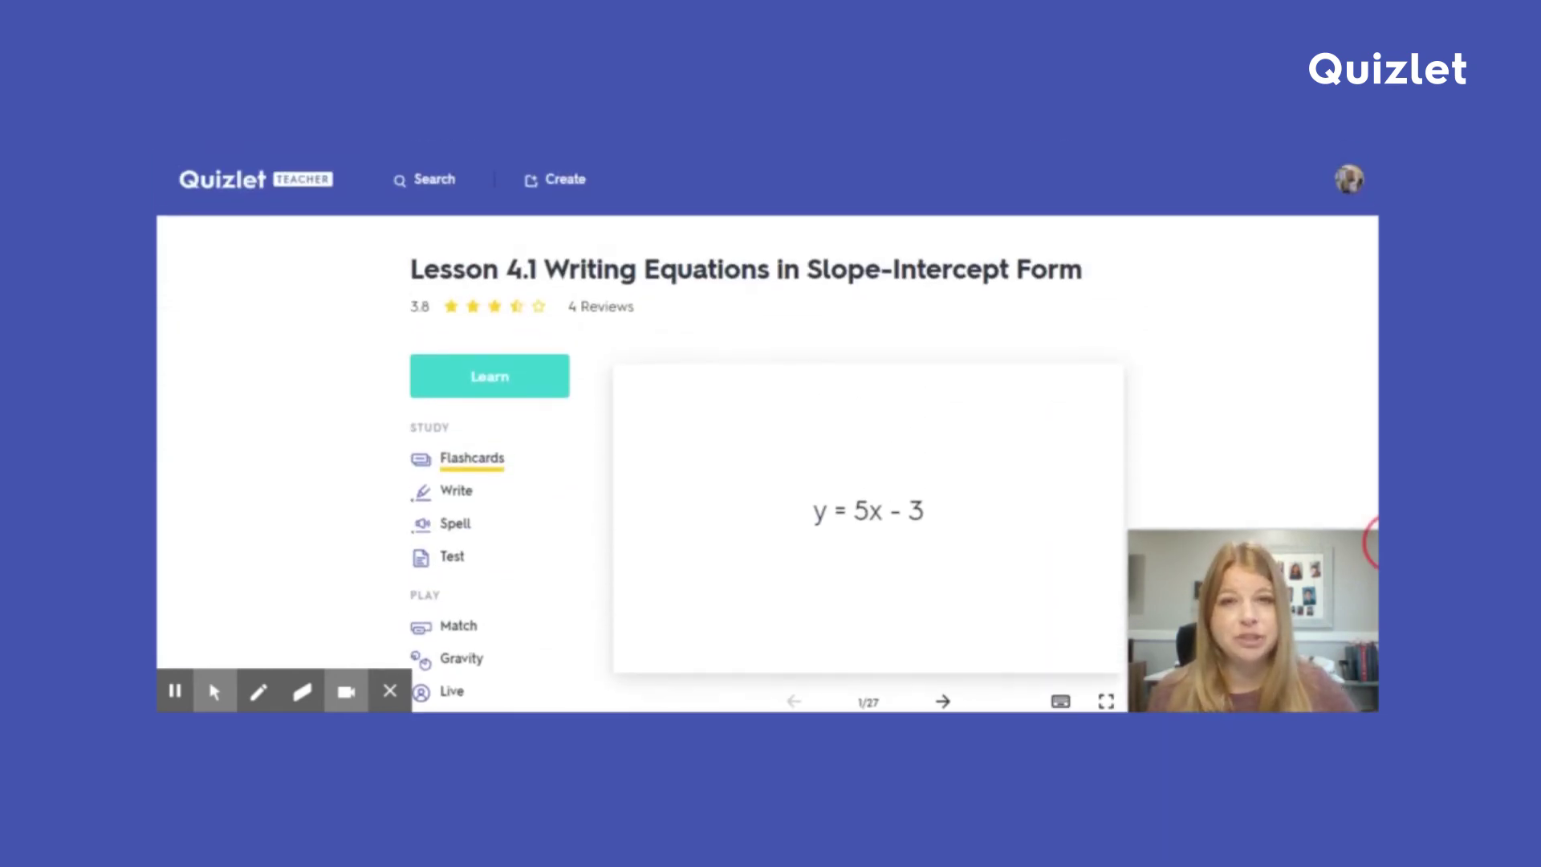